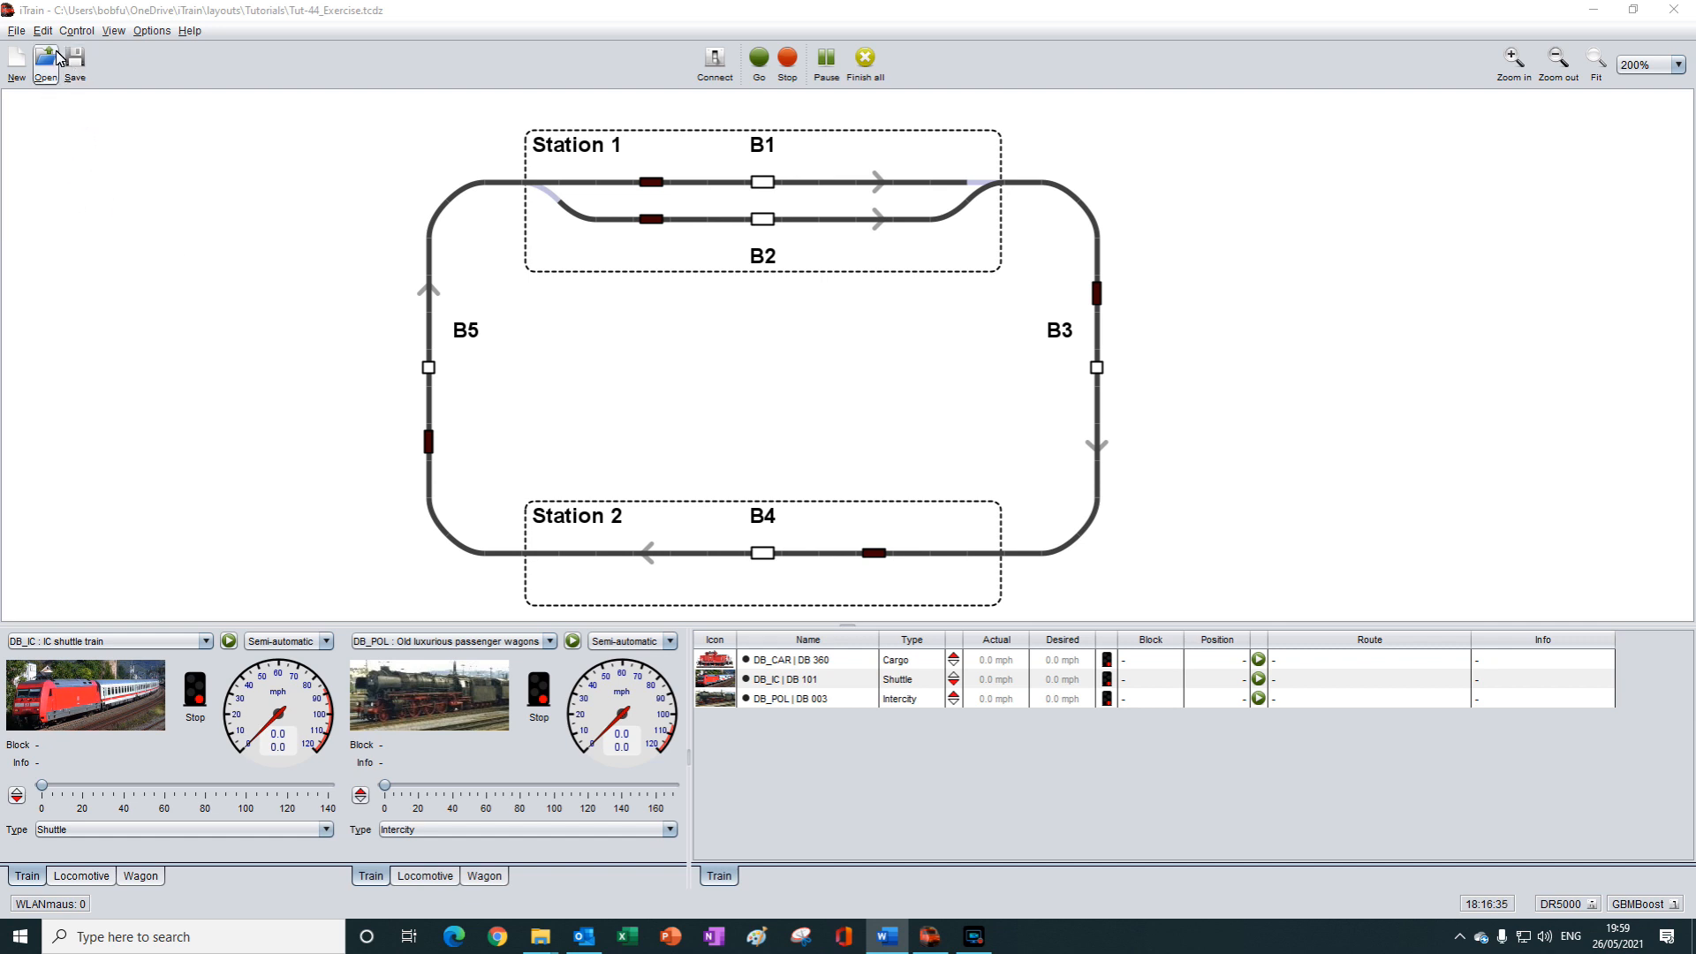
{"action": "left_click", "coordinate": [42, 31]}
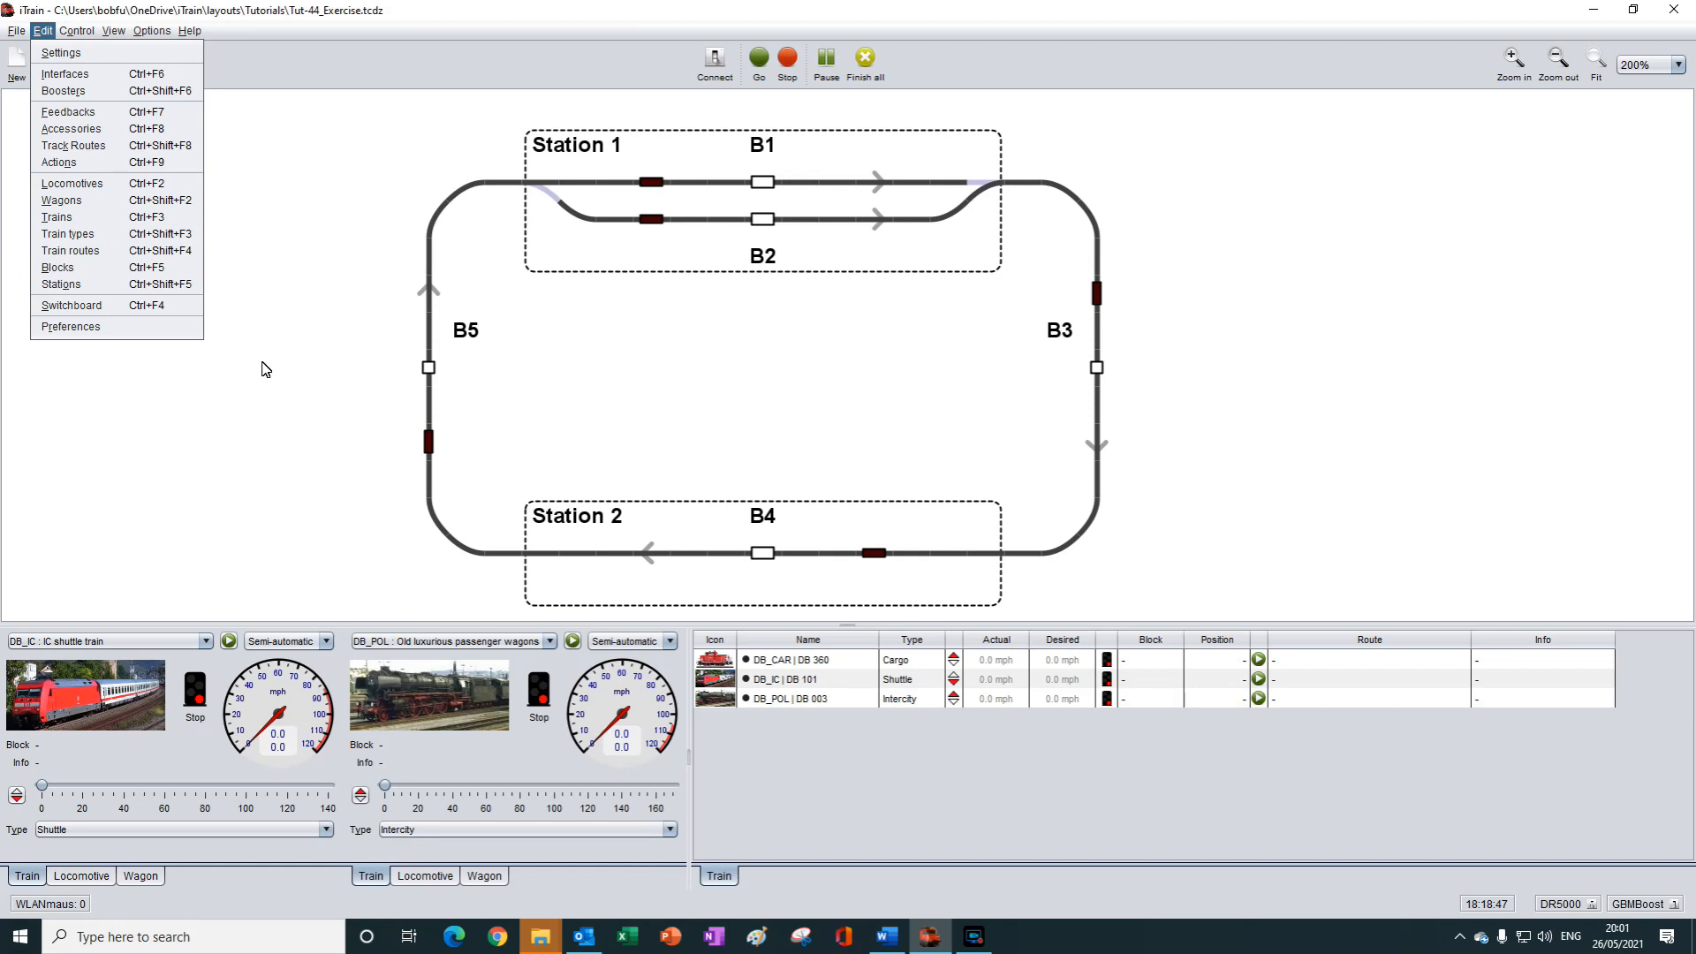
{"action": "left_click", "coordinate": [367, 295]}
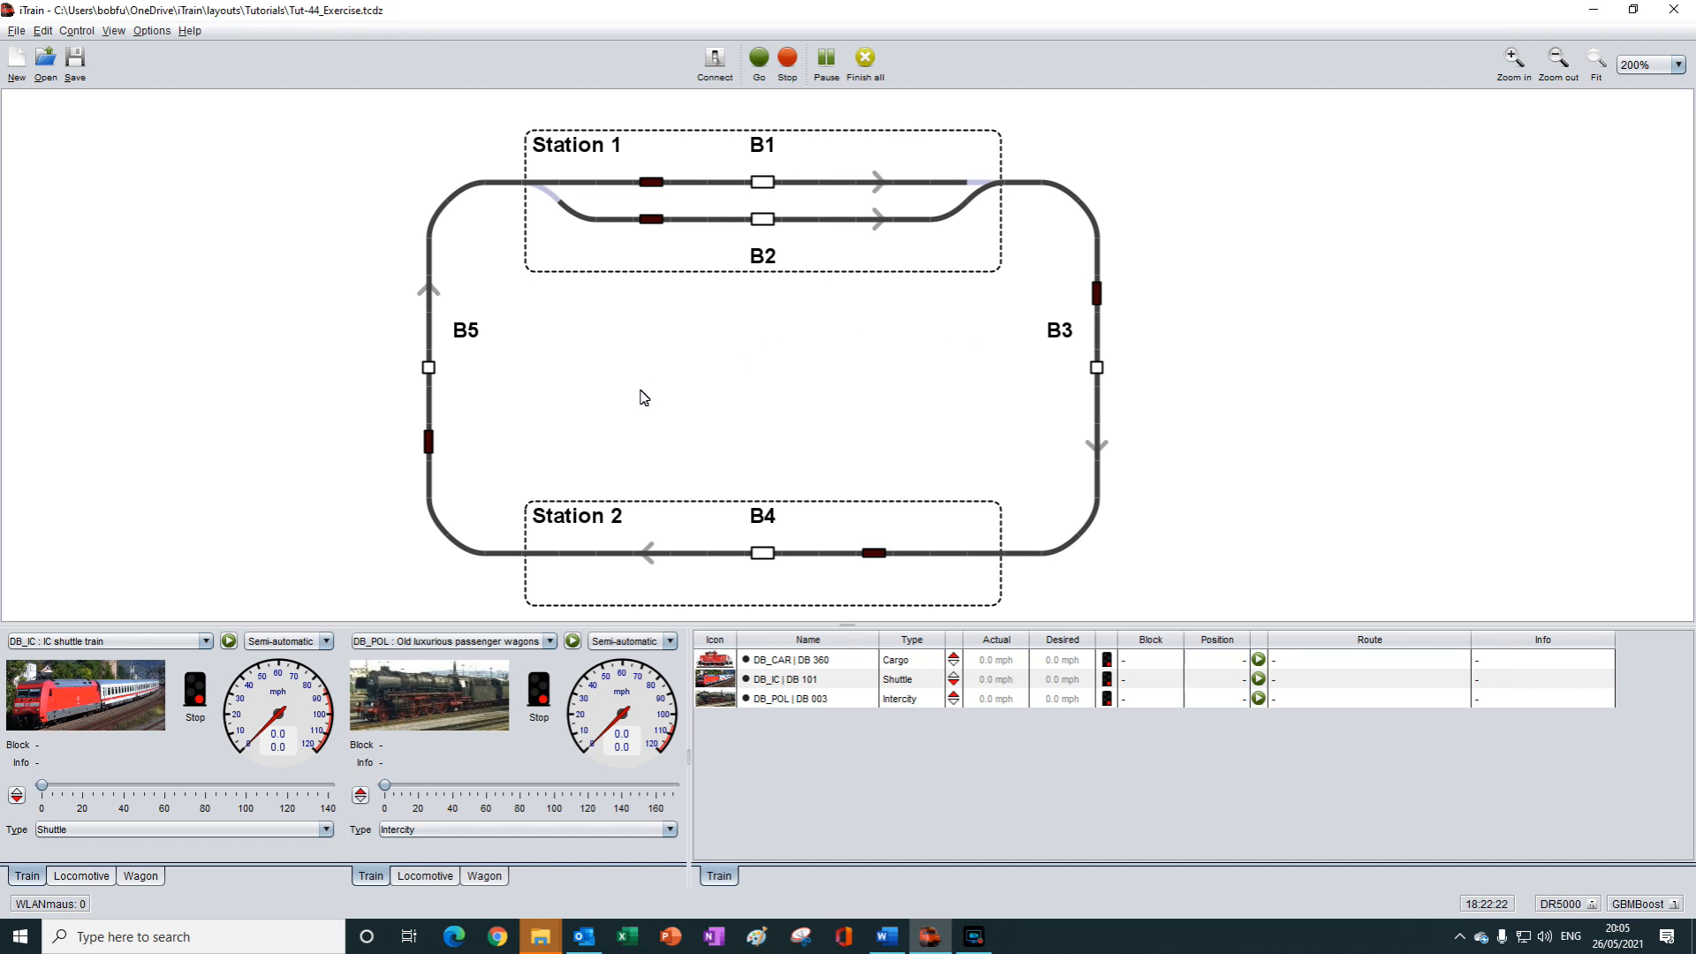
- Switch the DB_POL train to its reverse running direction and place it in block B1 of Station 1
{"action": "left_click", "coordinate": [433, 749]}
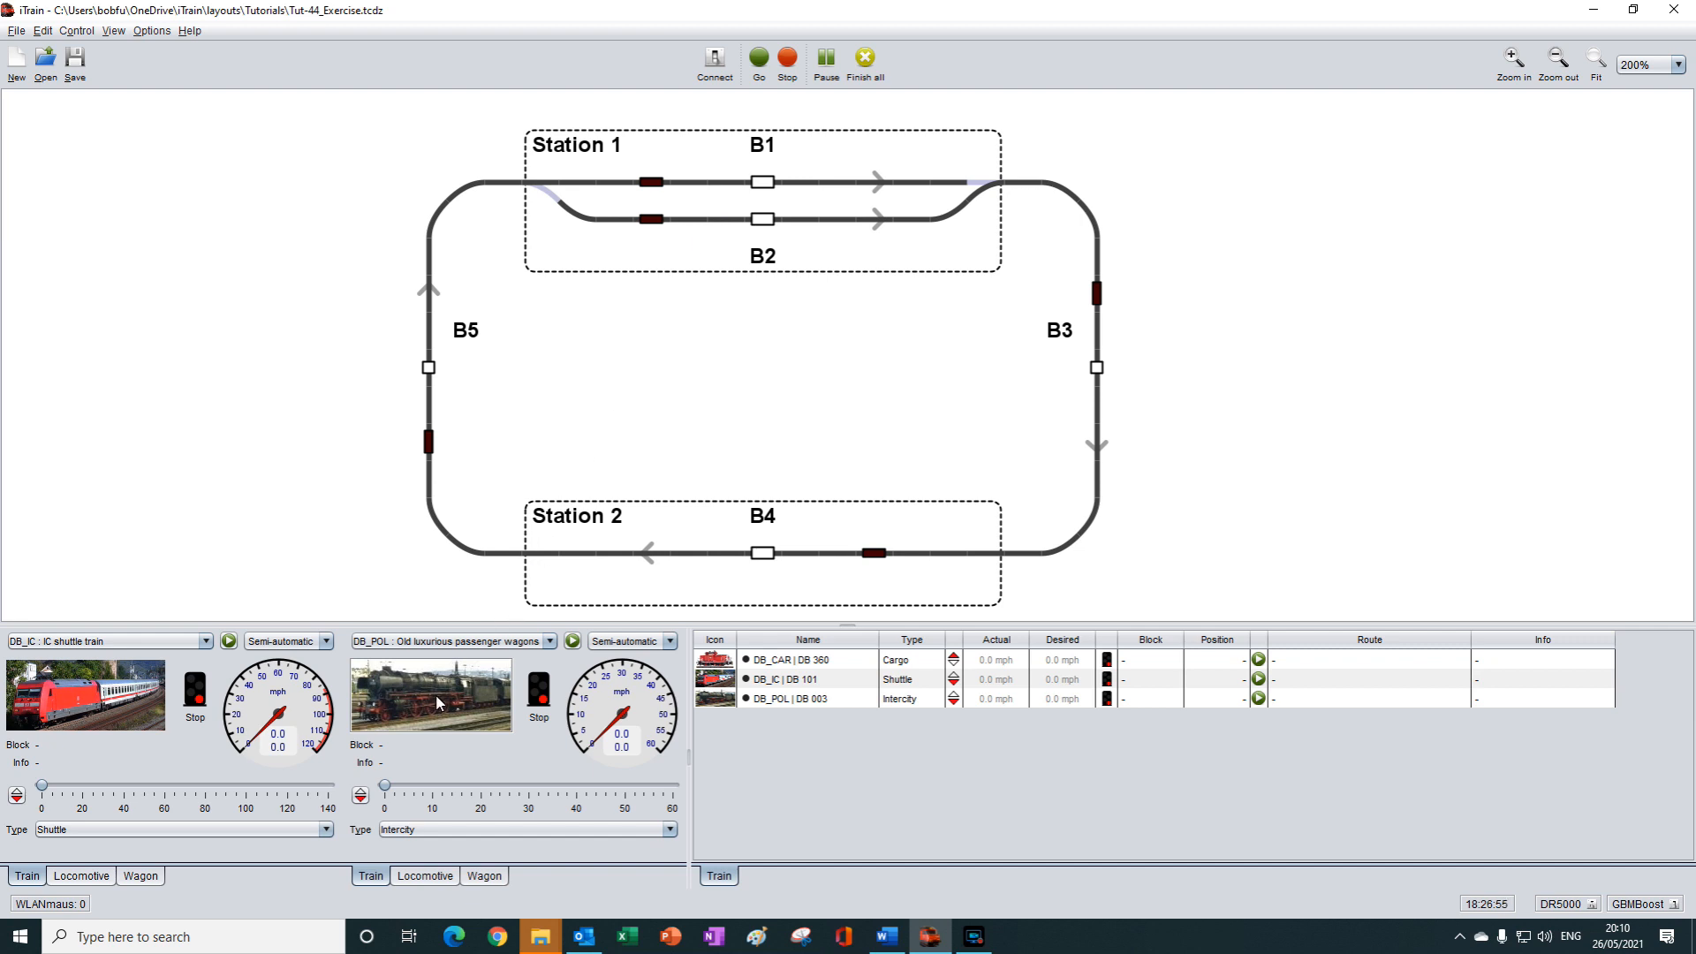
{"action": "left_click_drag", "start_coordinate": [438, 695], "coordinate": [768, 195]}
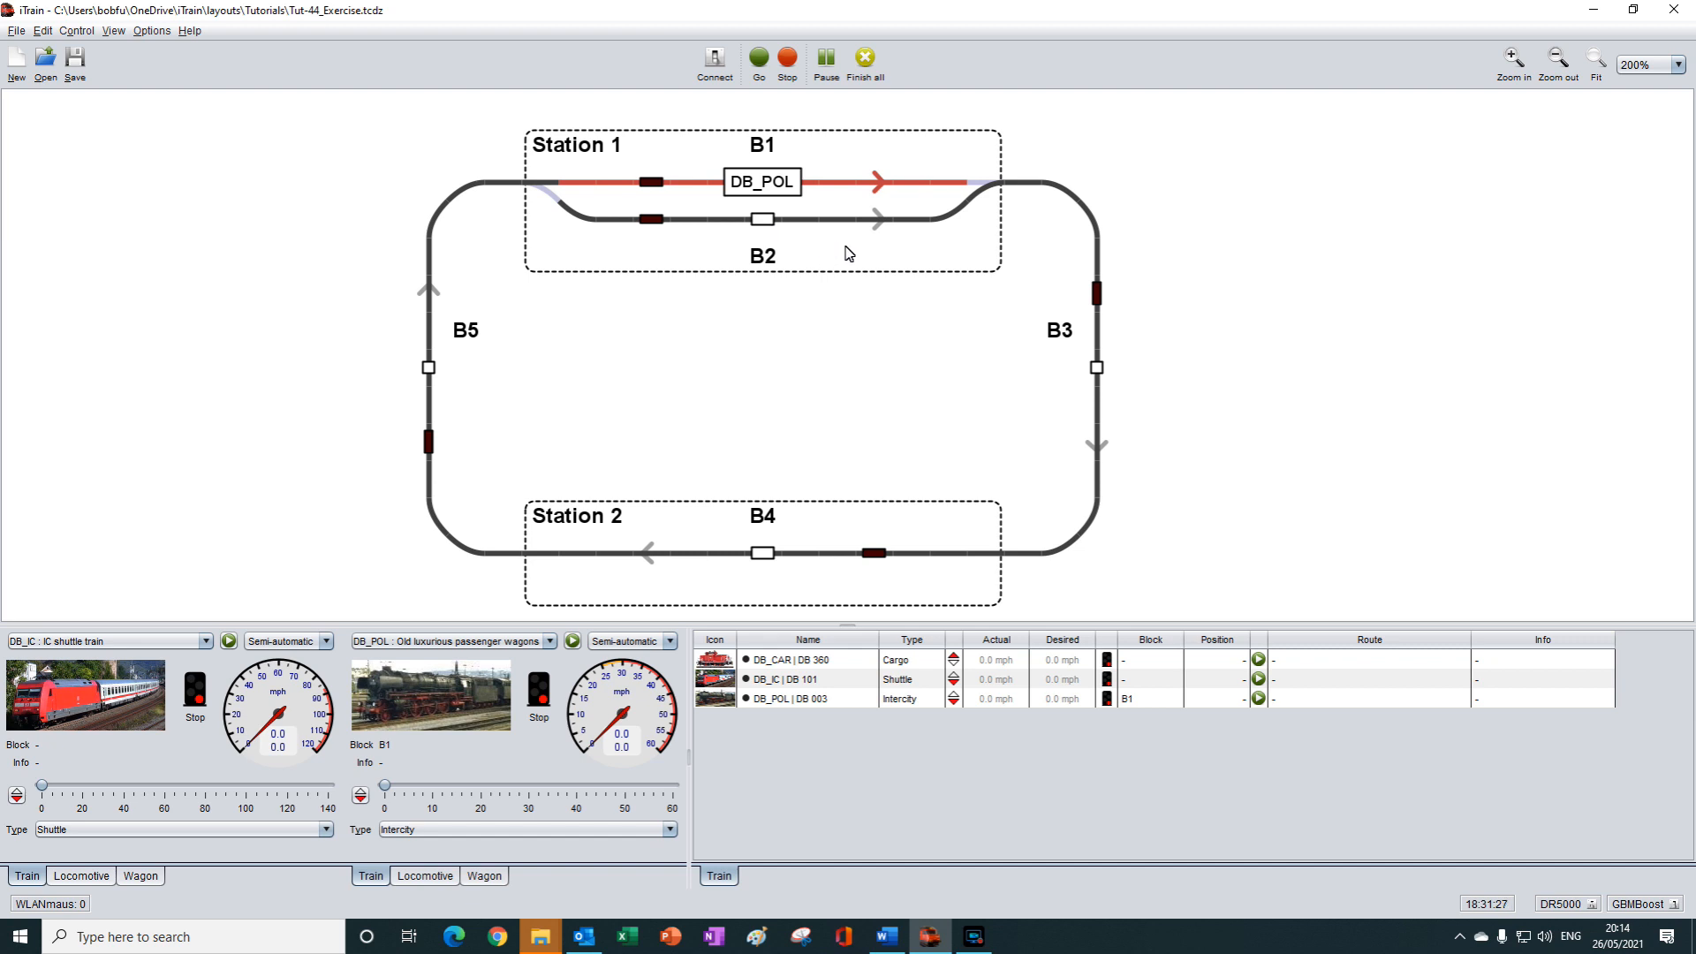
- Set the state of Station 1 to Finish
{"action": "right_click", "coordinate": [908, 243]}
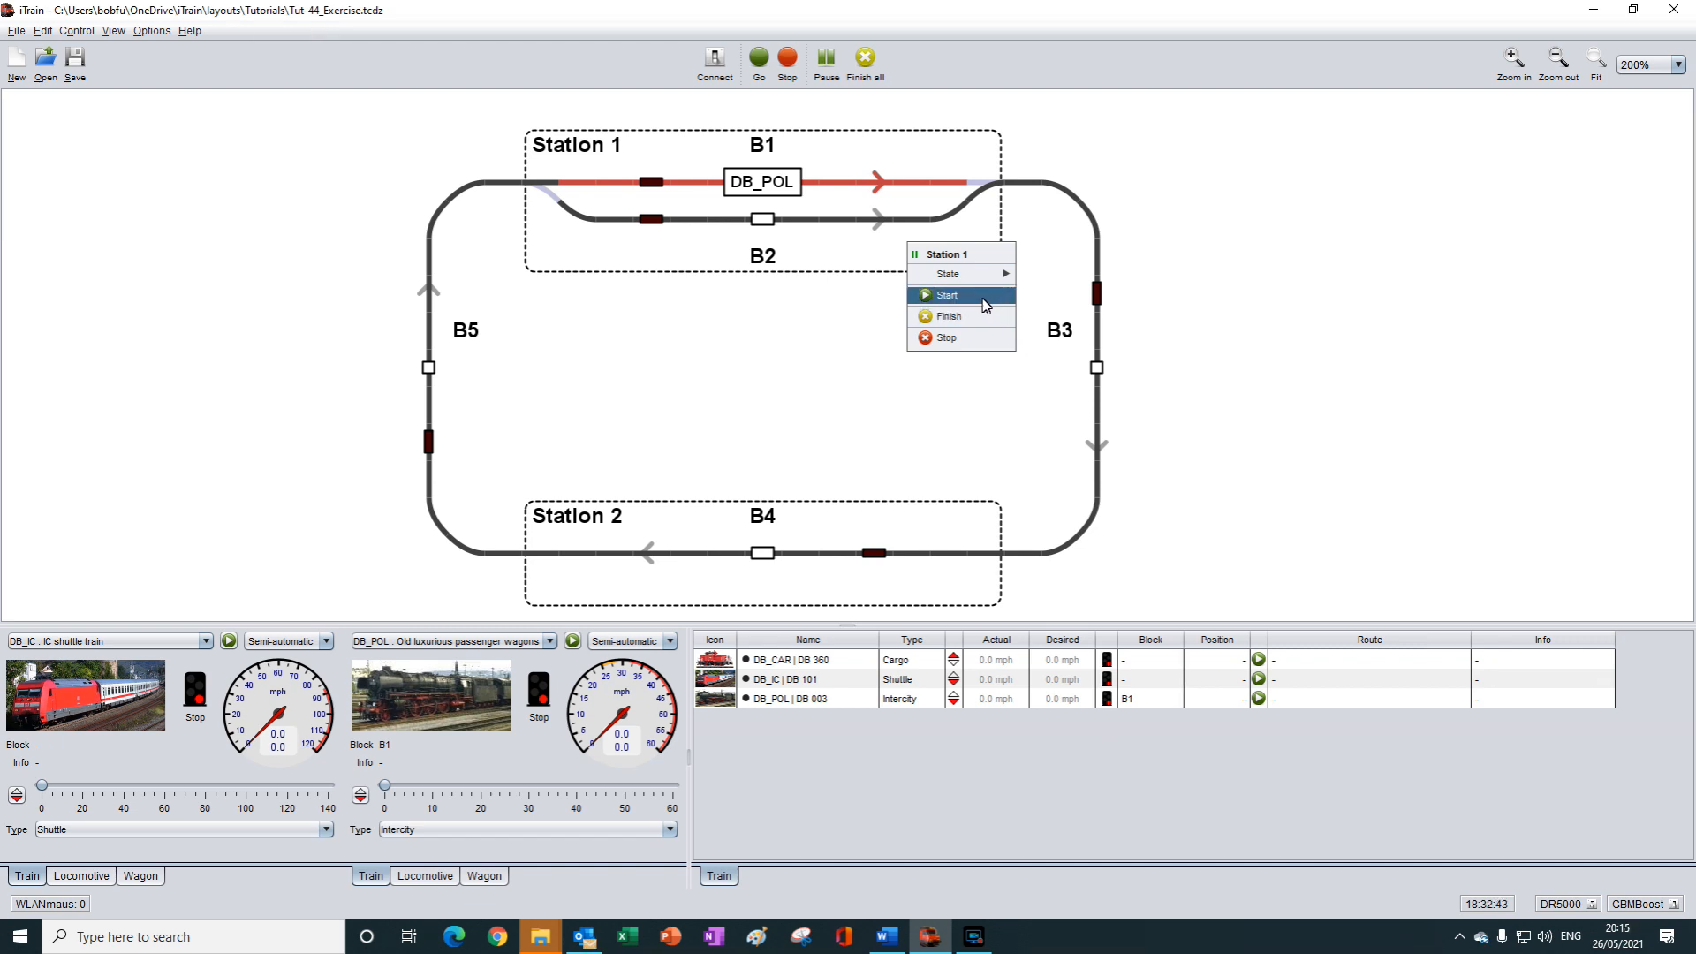
{"action": "mouse_move", "coordinate": [971, 275]}
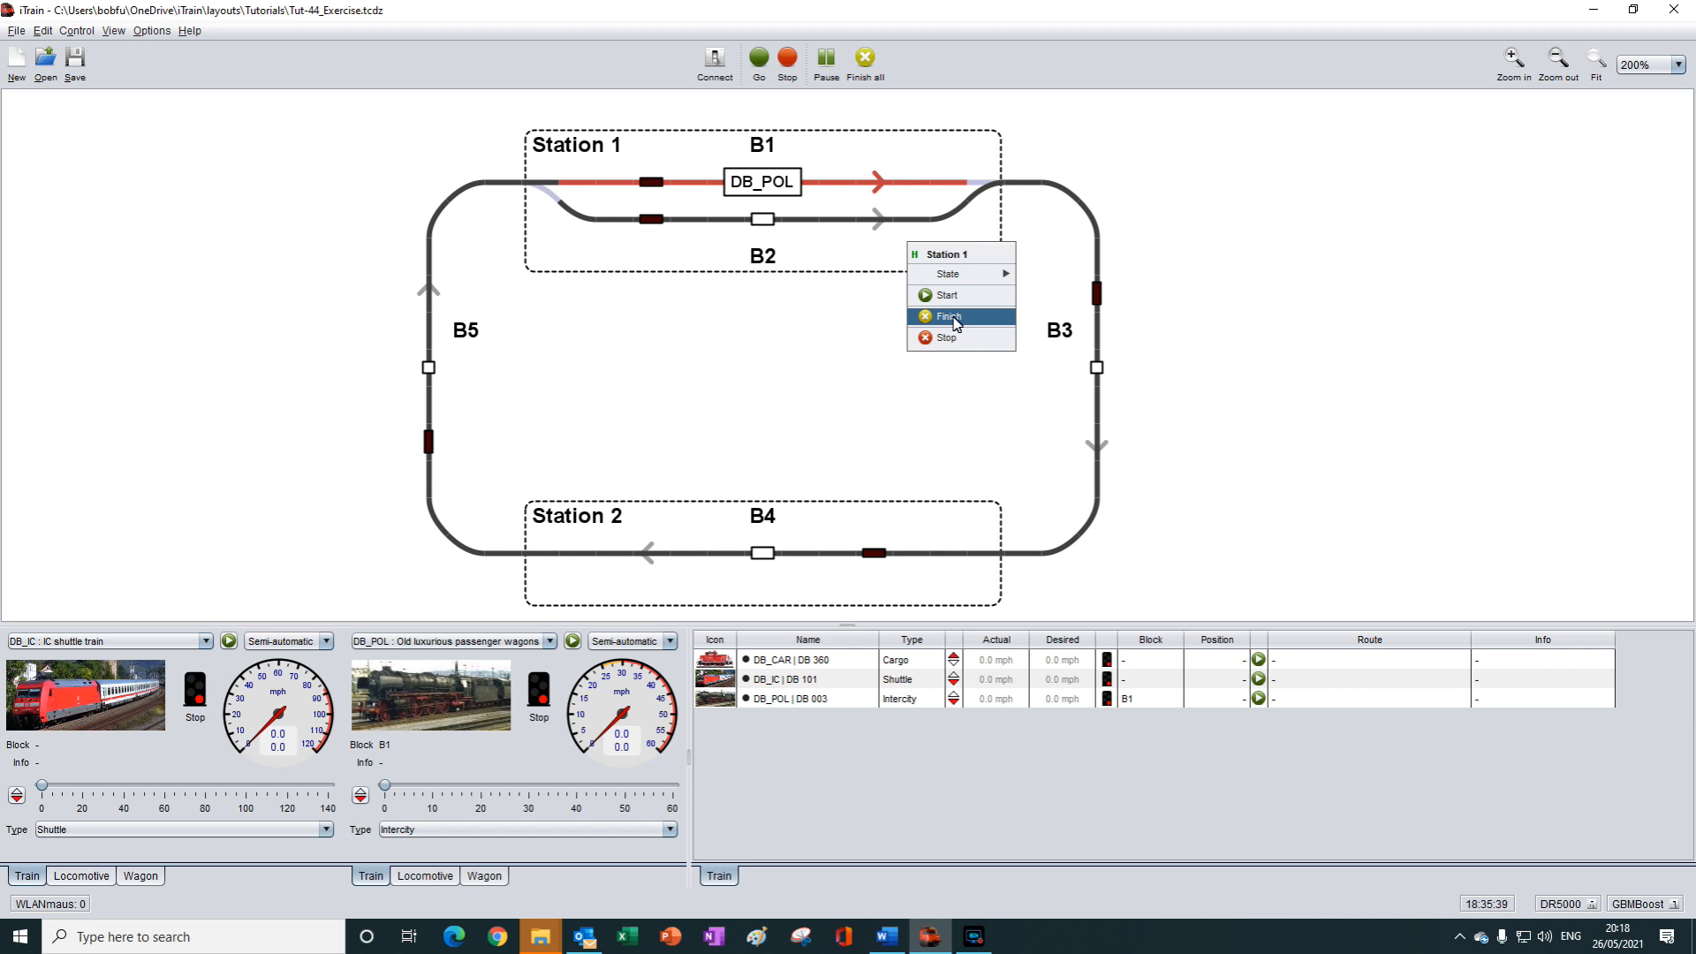
{"action": "mouse_move", "coordinate": [938, 276]}
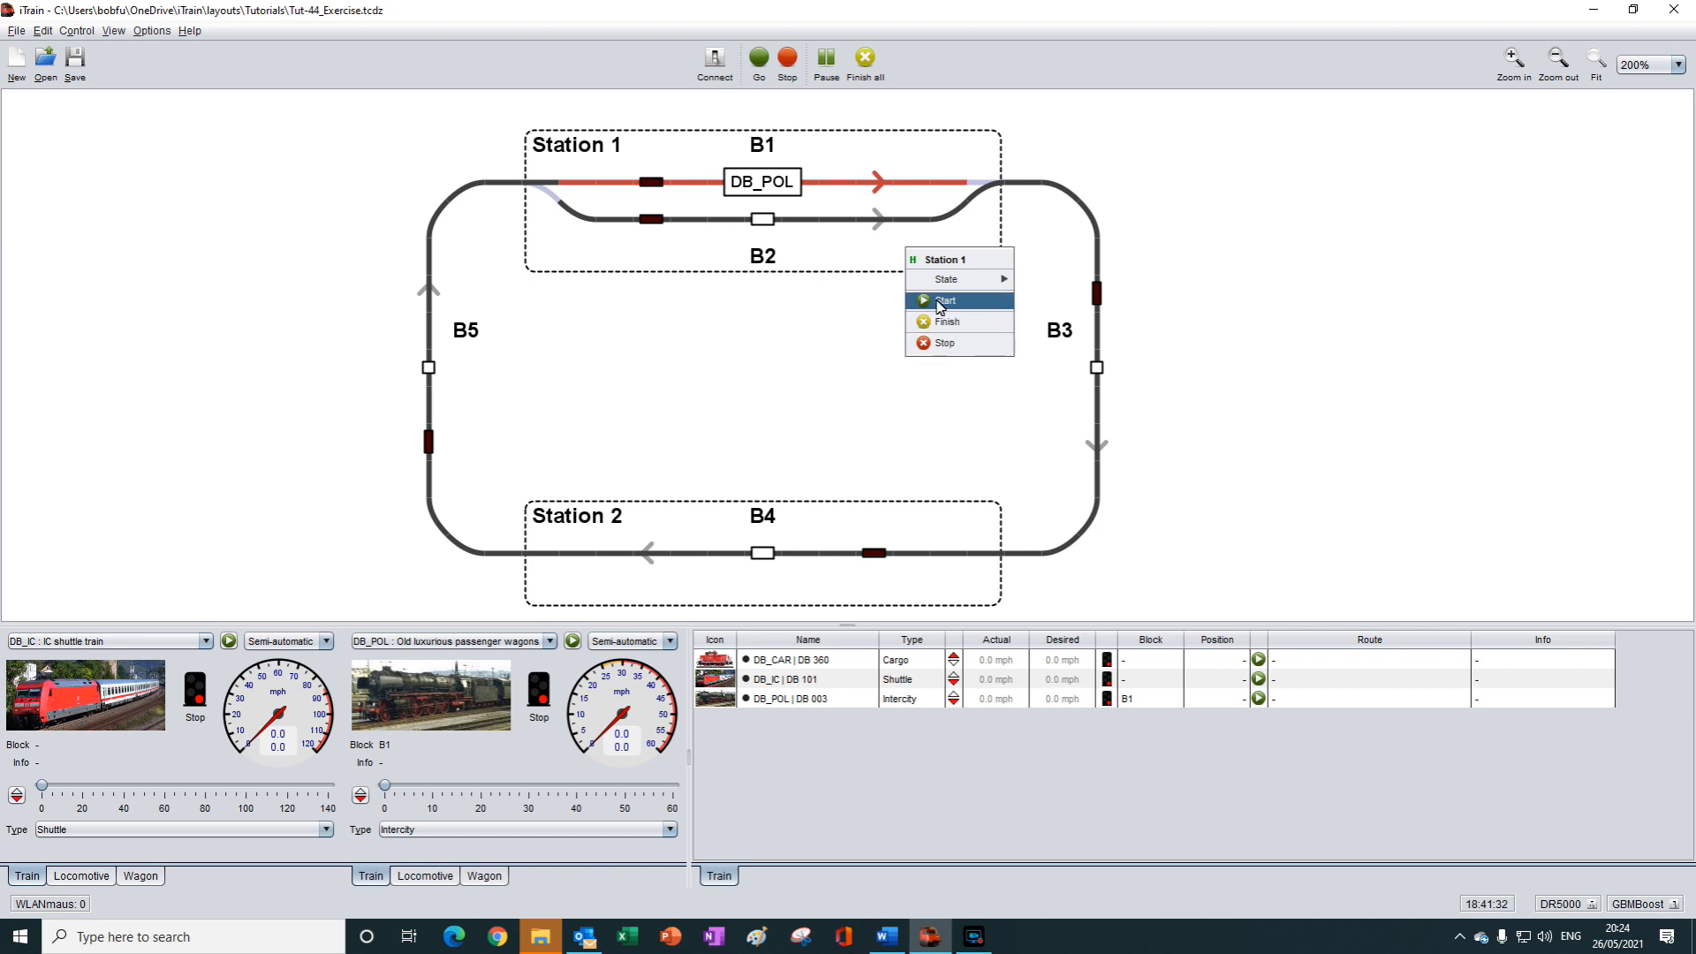
{"action": "mouse_move", "coordinate": [946, 281]}
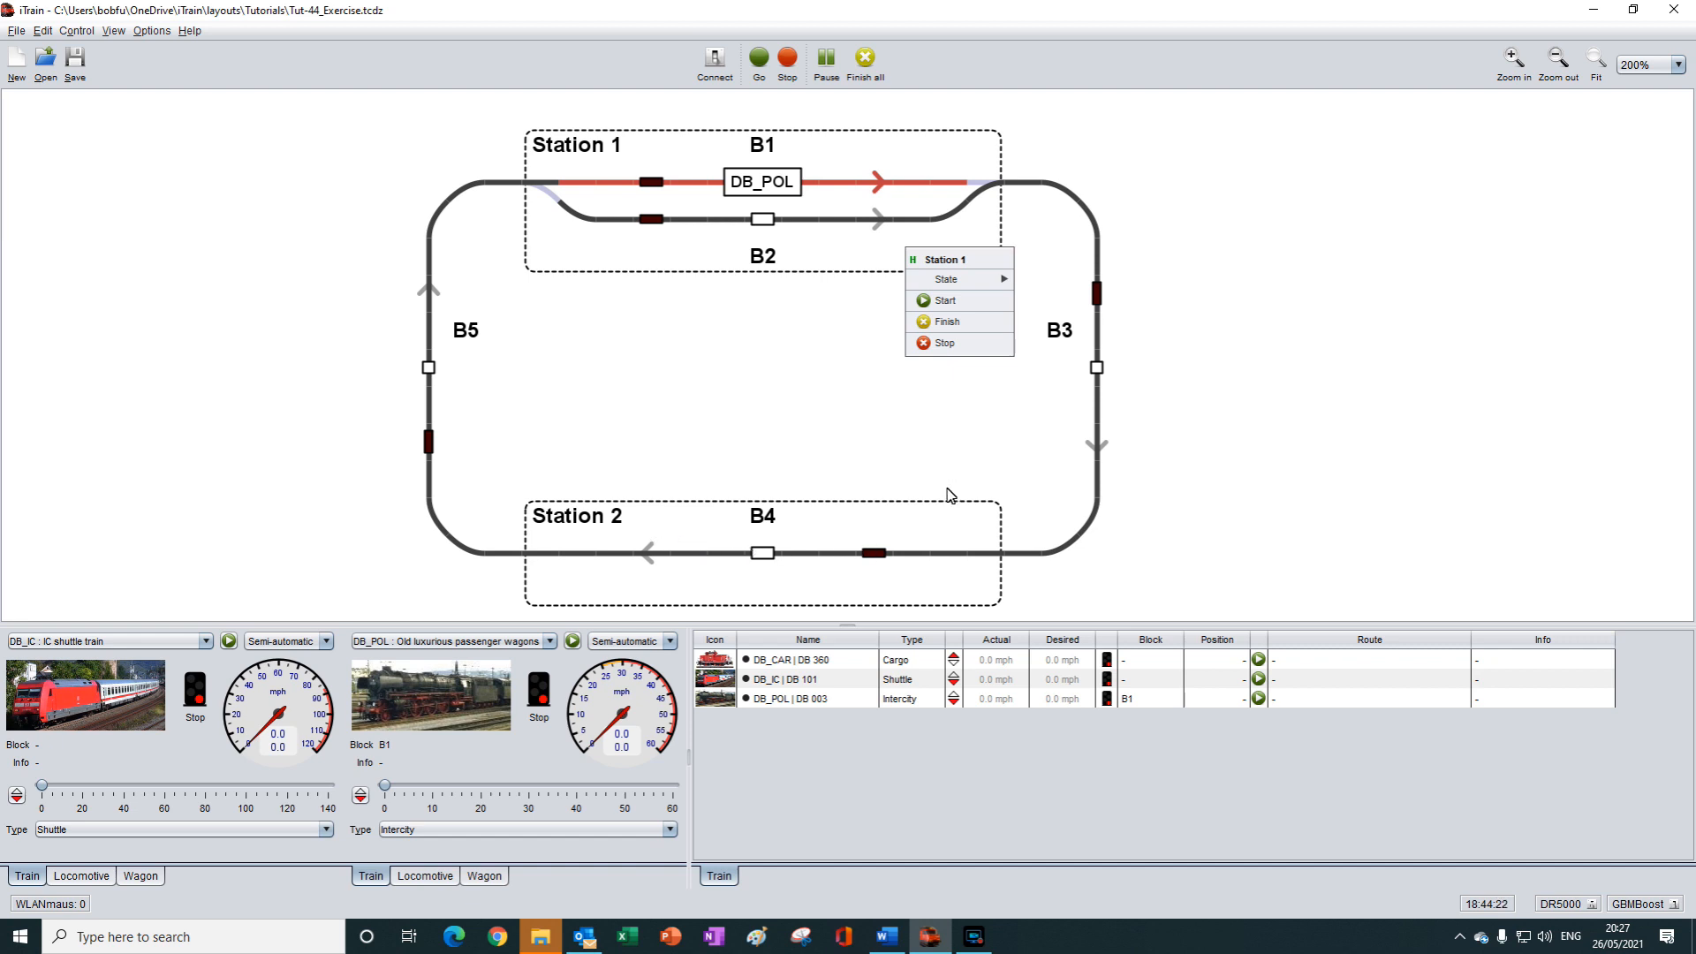
{"action": "mouse_move", "coordinate": [971, 286]}
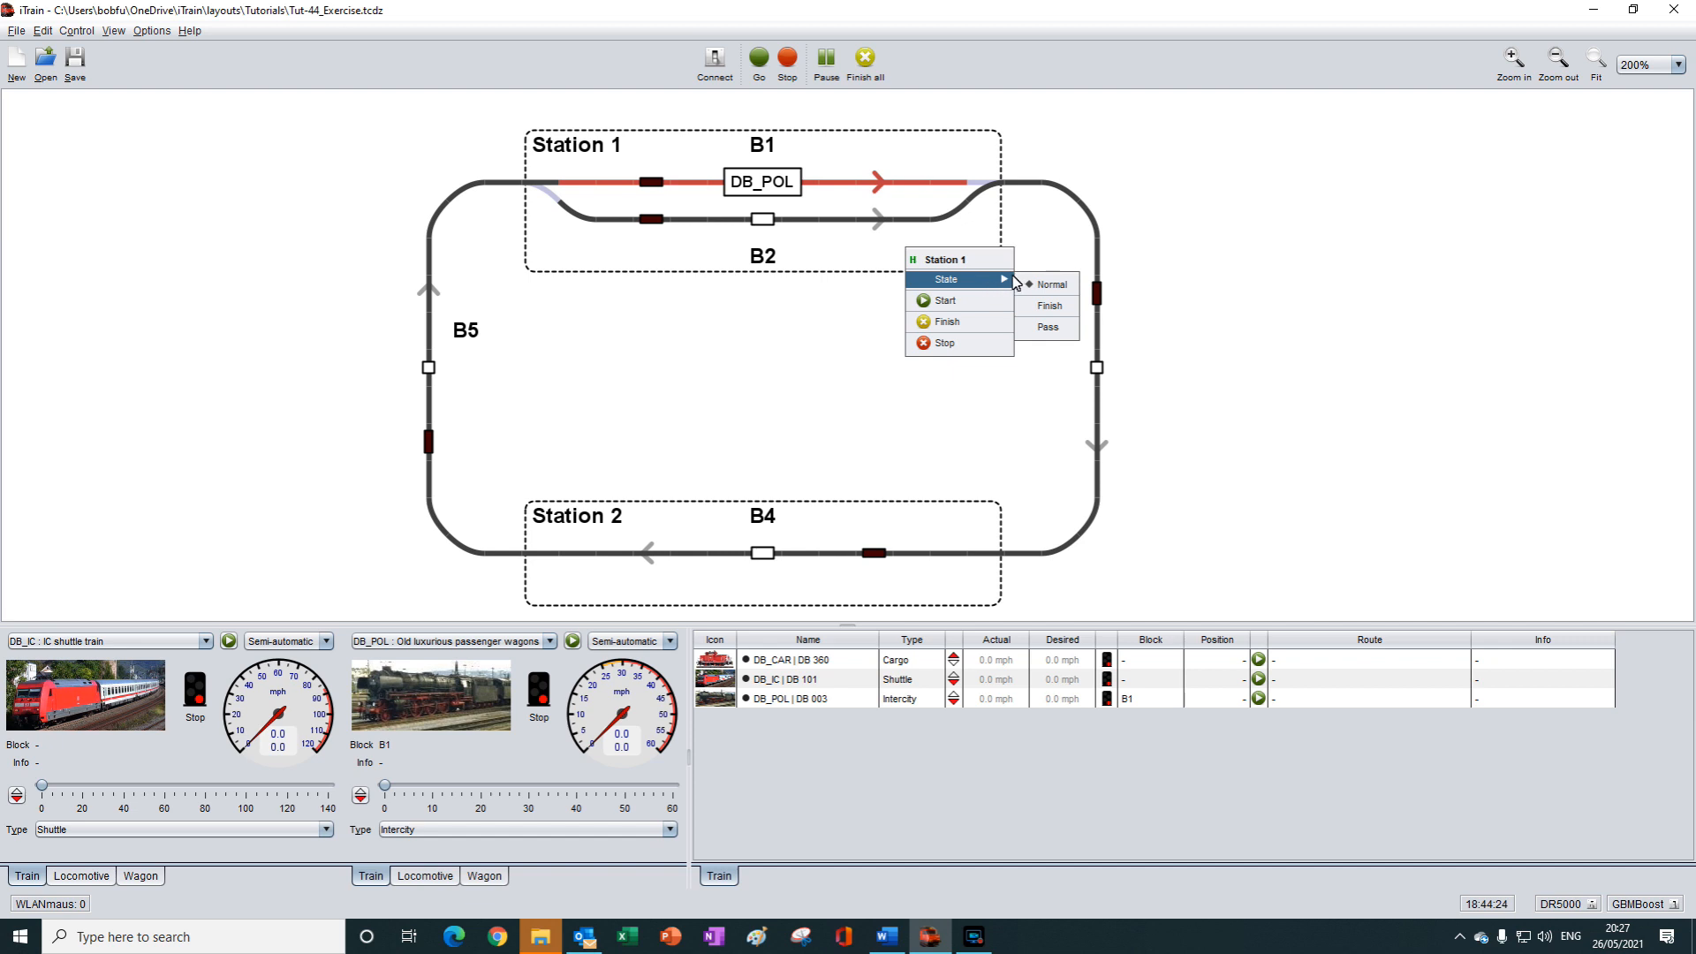
{"action": "left_click", "coordinate": [1050, 307]}
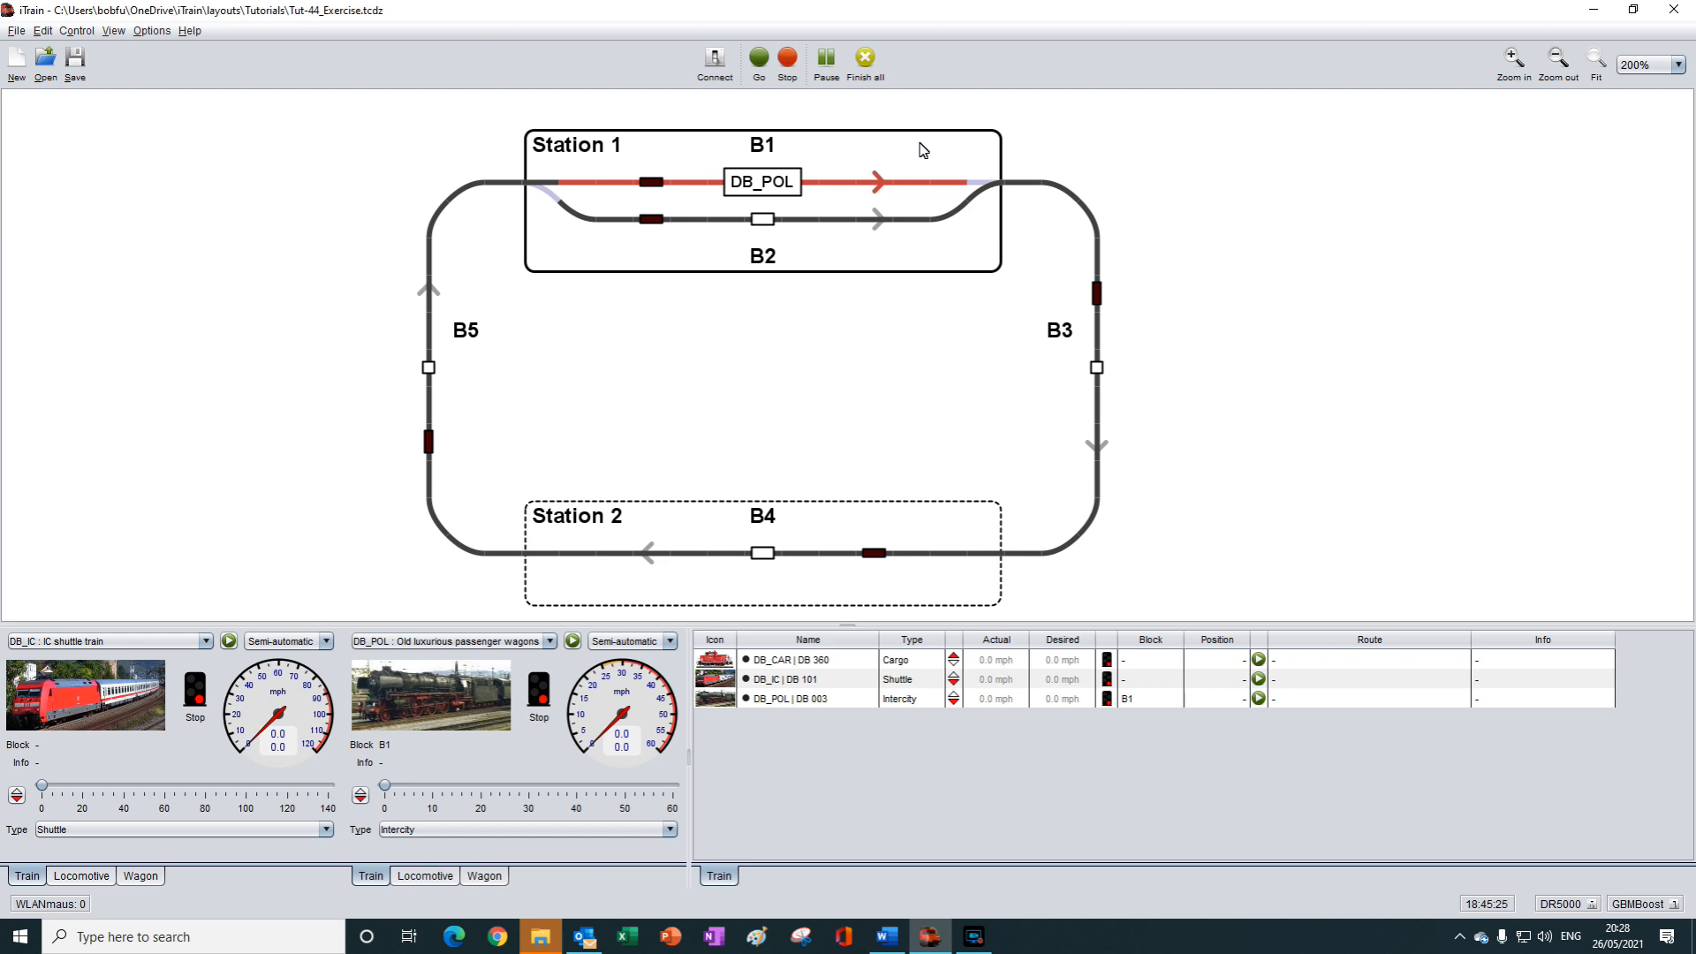
- Toggle Station 1 directly on the layout between Normal and Finish, ending on Normal
{"action": "left_click", "coordinate": [919, 143]}
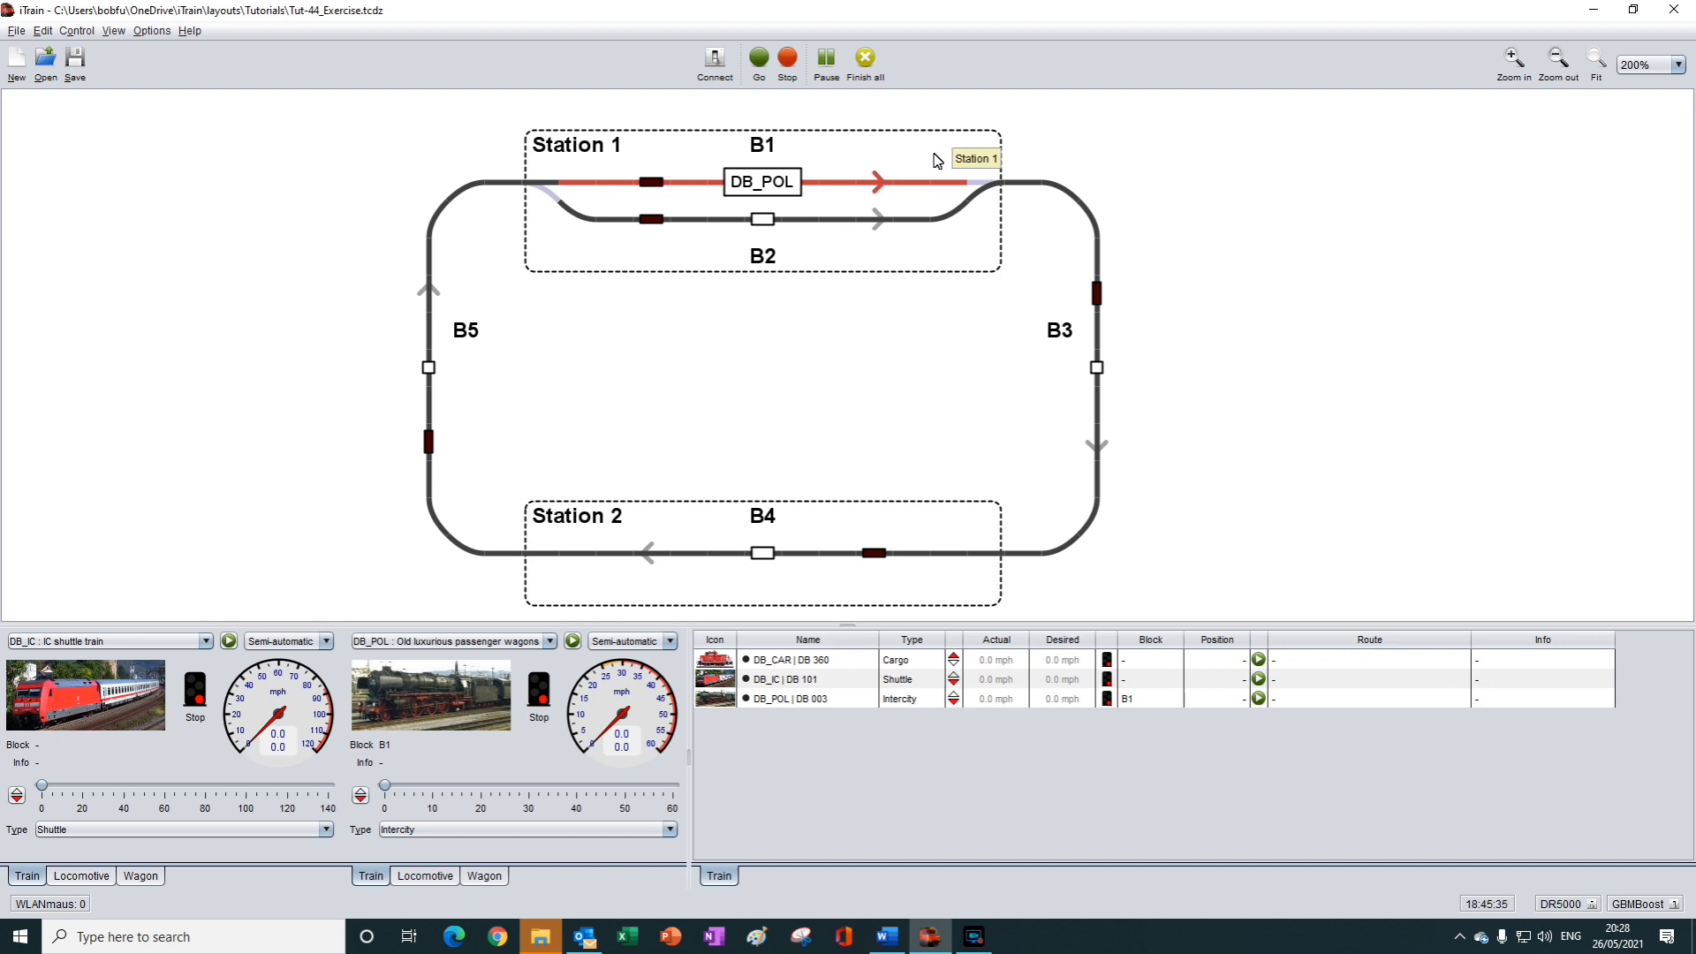
{"action": "left_click", "coordinate": [936, 159]}
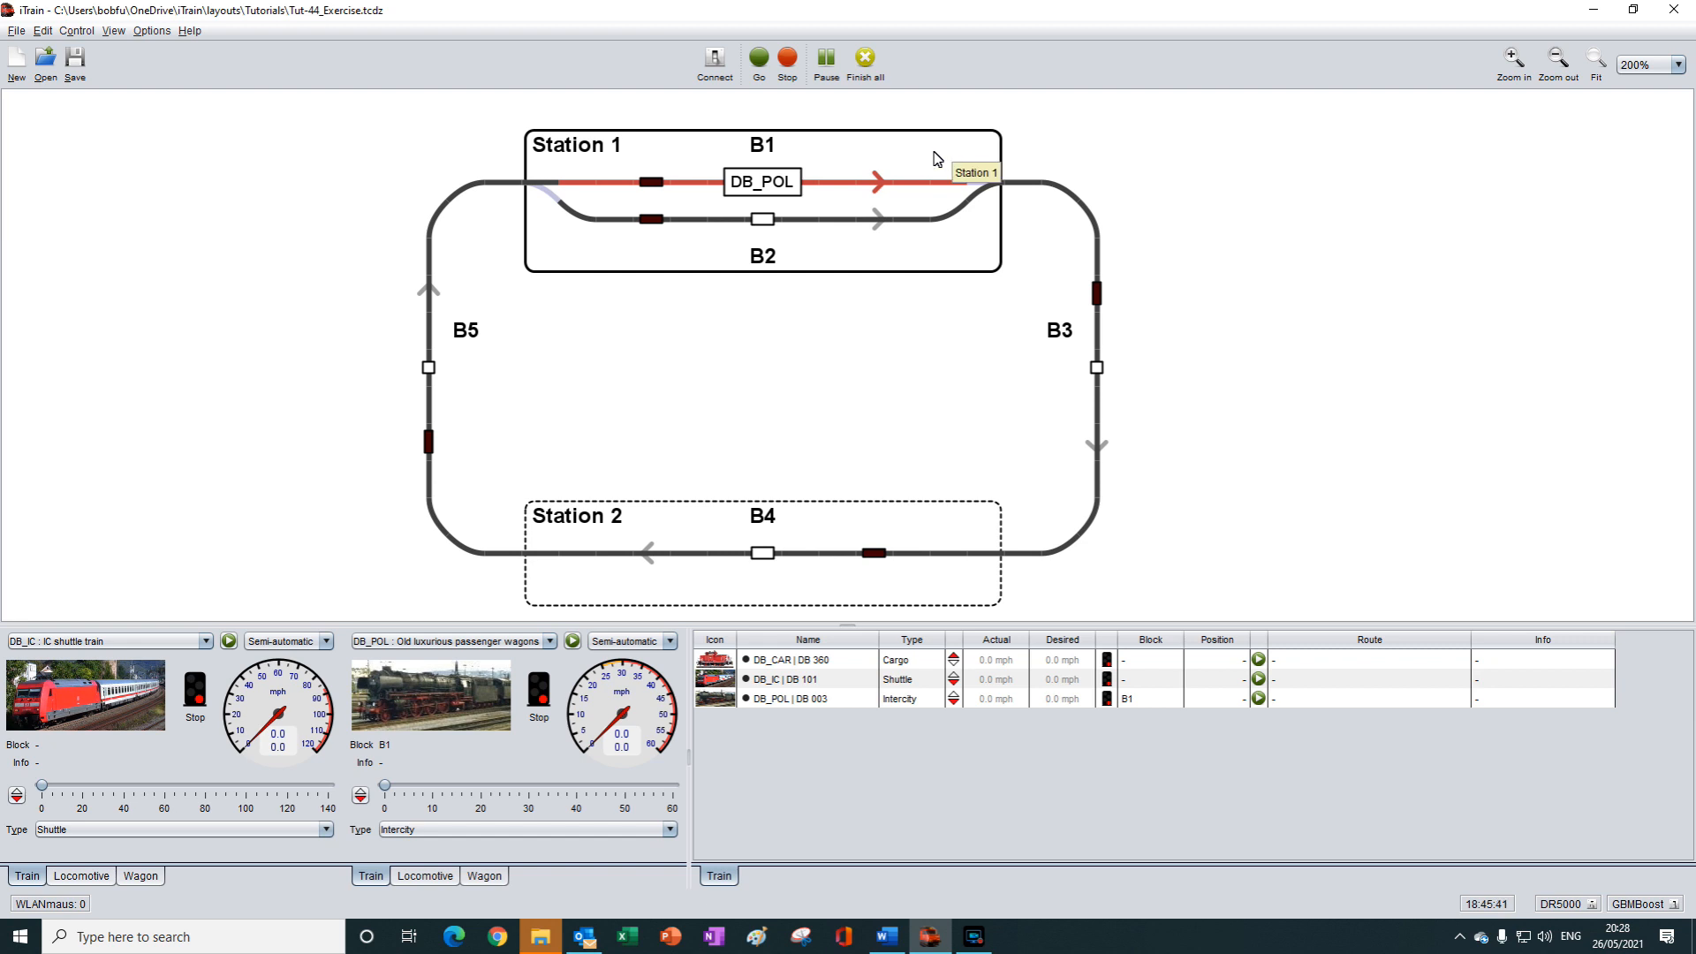
{"action": "left_click", "coordinate": [938, 159]}
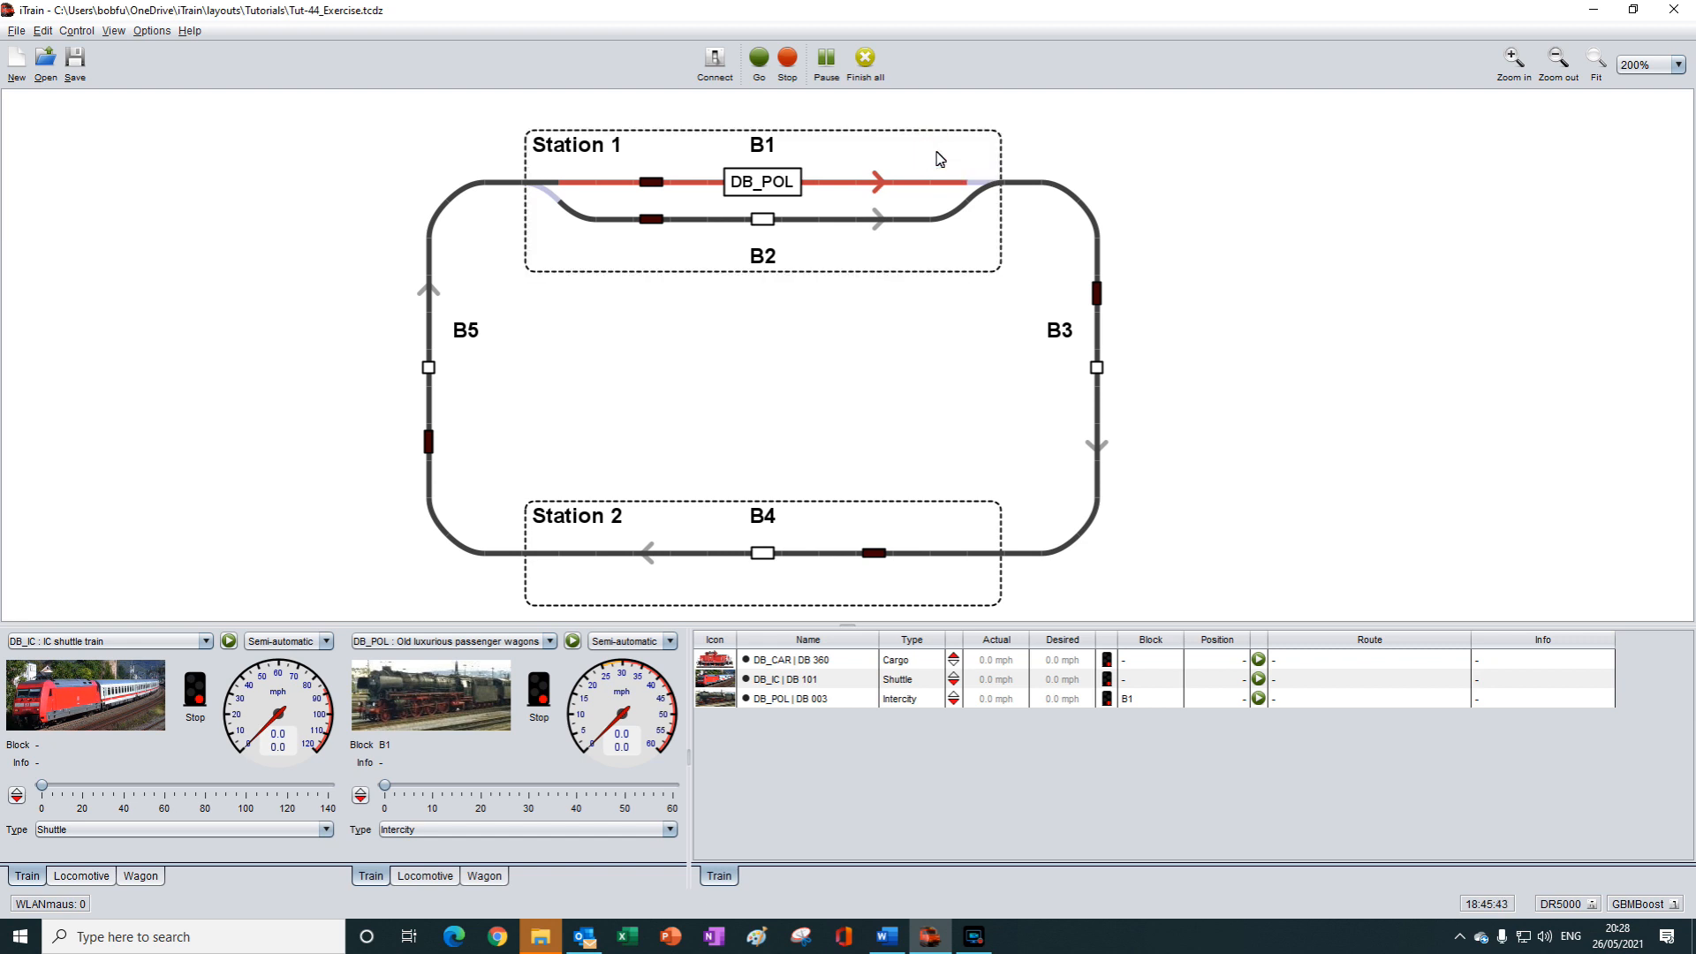
- Choose the Finish state for Station 1 again from its list of states
{"action": "right_click", "coordinate": [938, 159]}
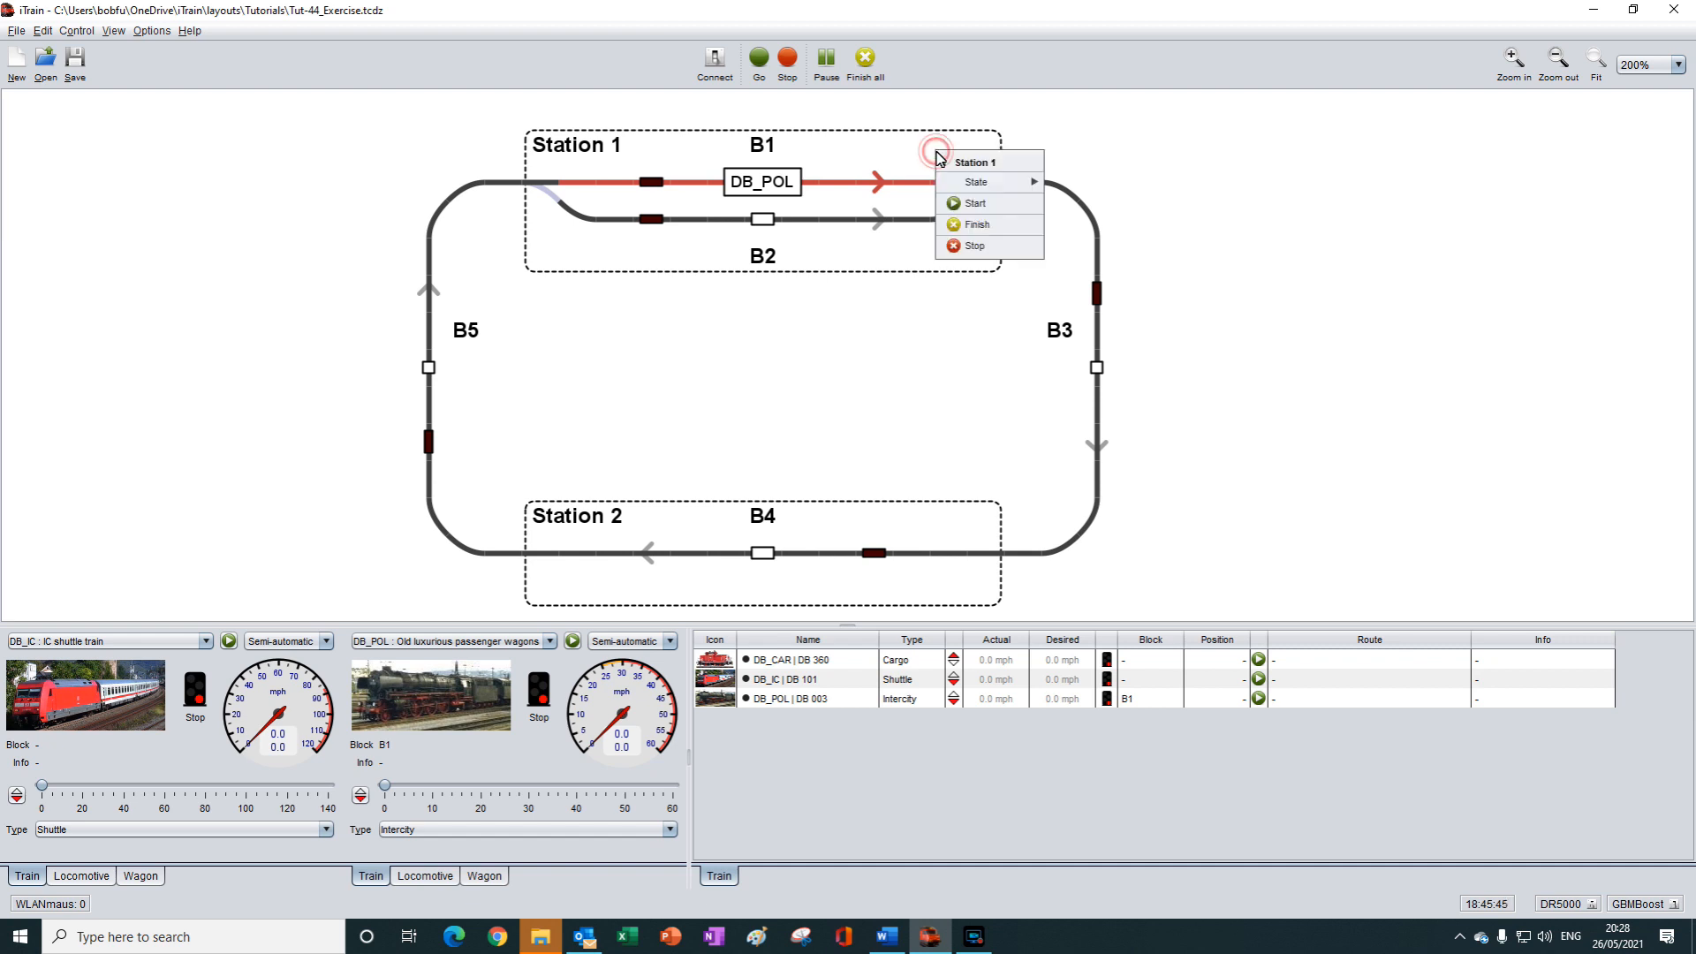
{"action": "mouse_move", "coordinate": [961, 187]}
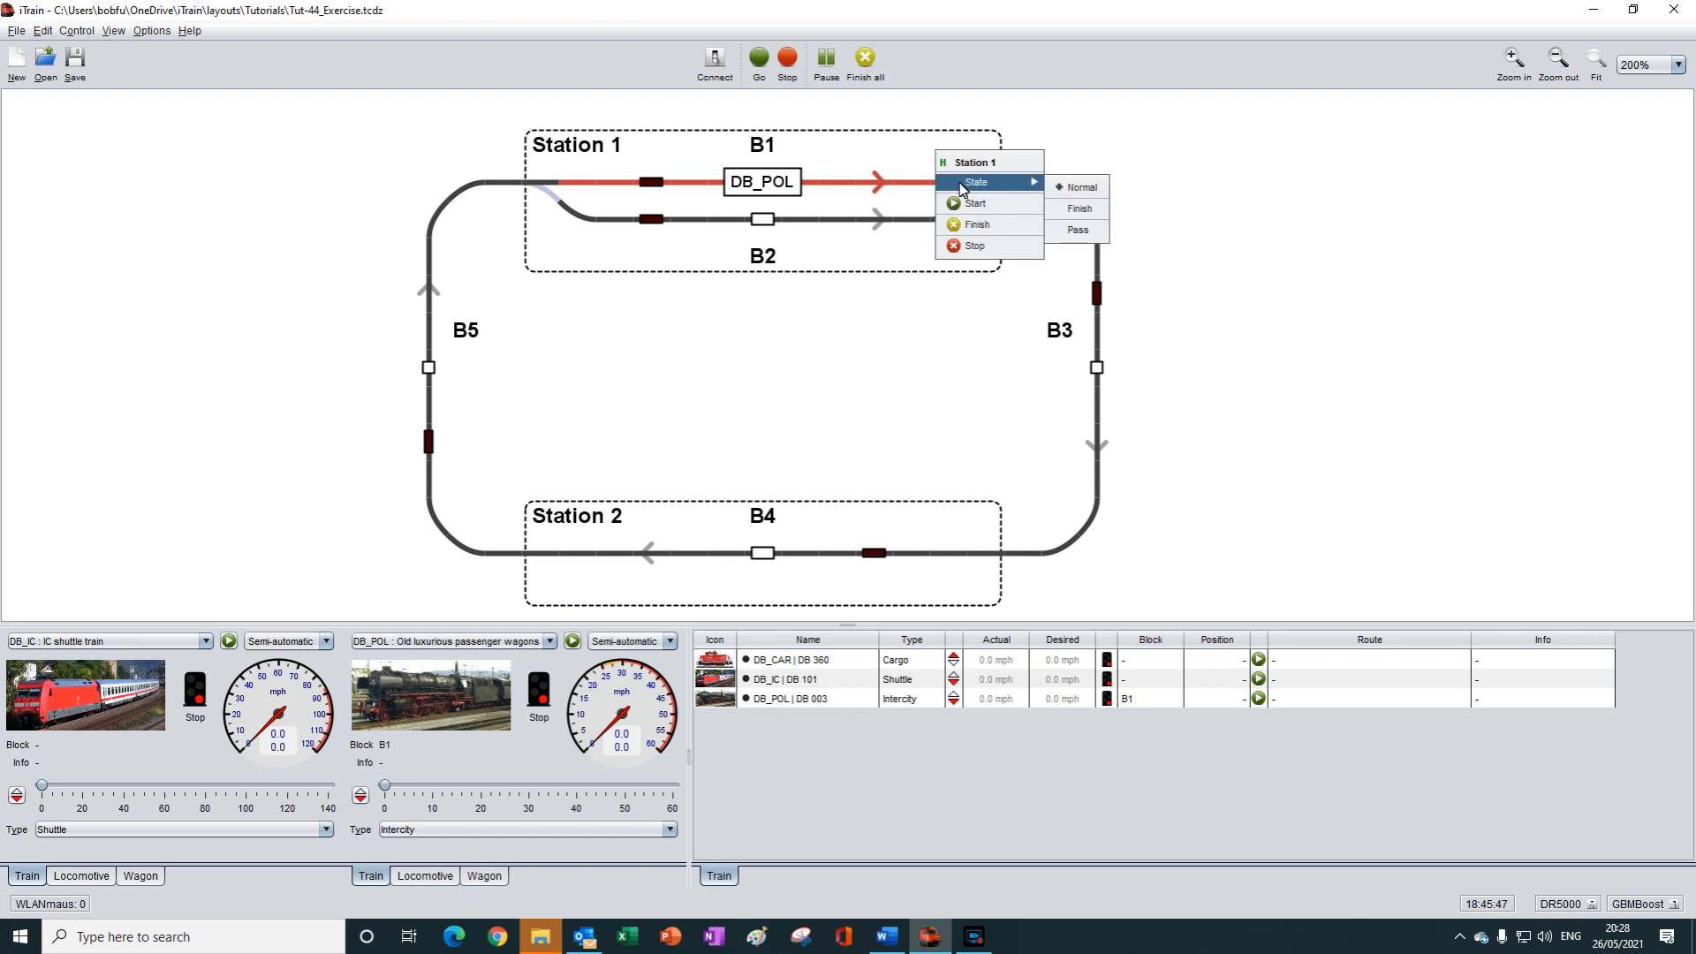
{"action": "left_click", "coordinate": [1081, 210]}
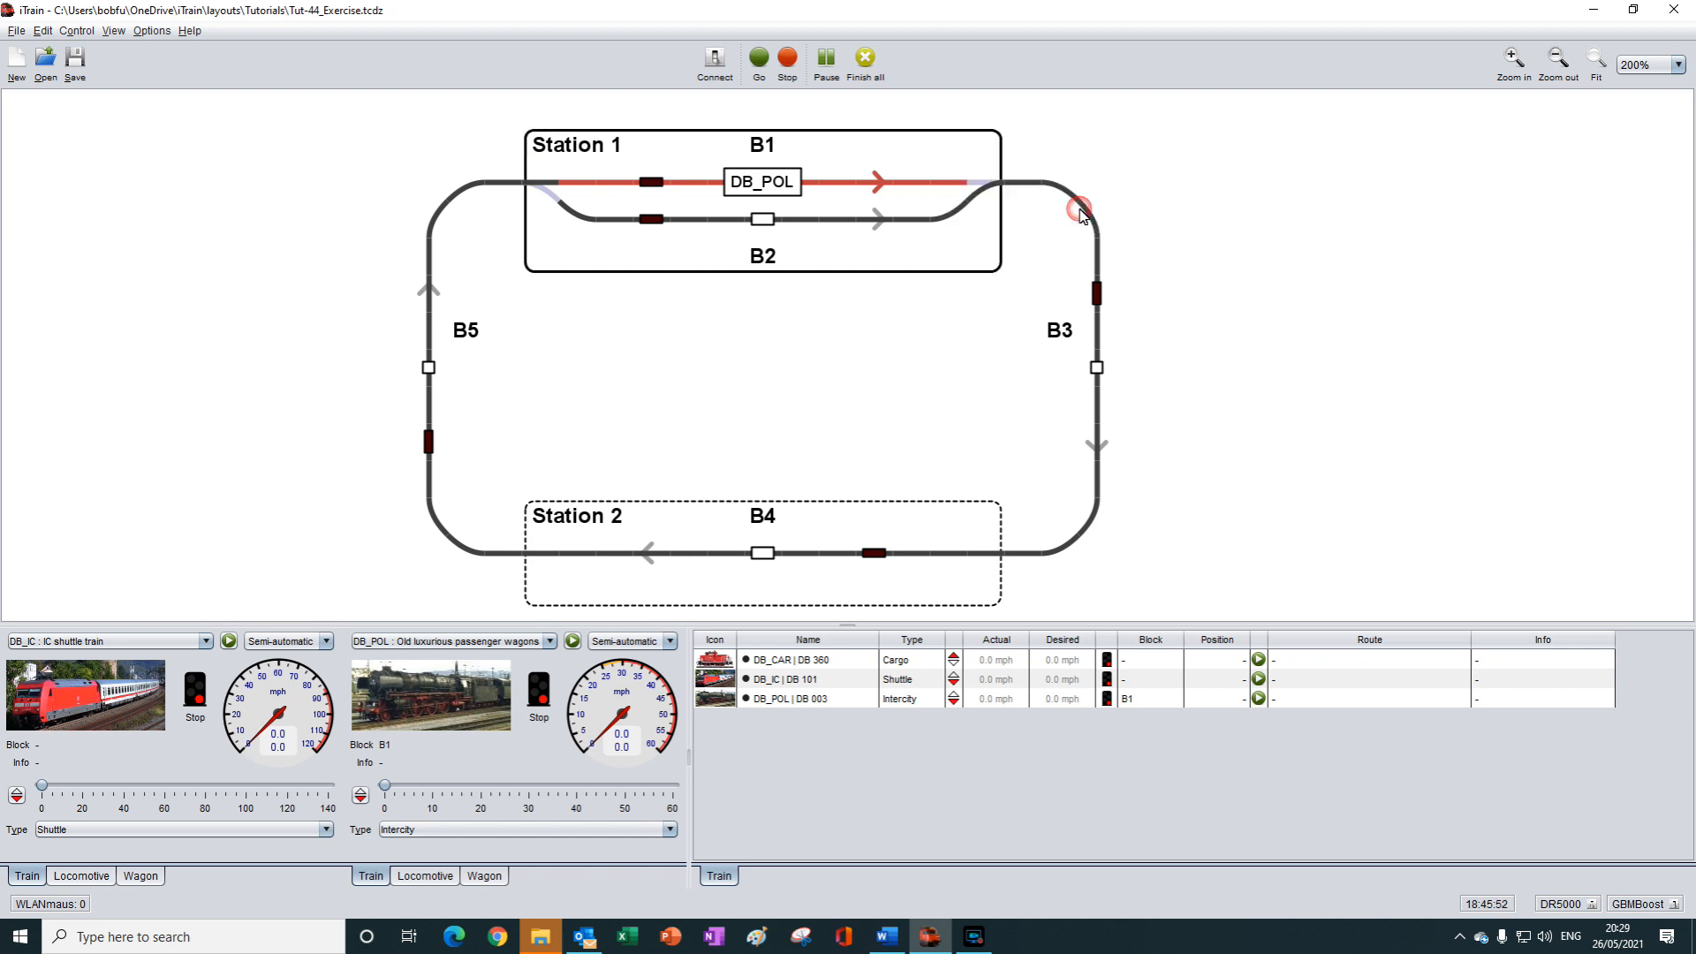
- Return Station 1 from Finish to the Normal state
{"action": "right_click", "coordinate": [901, 156]}
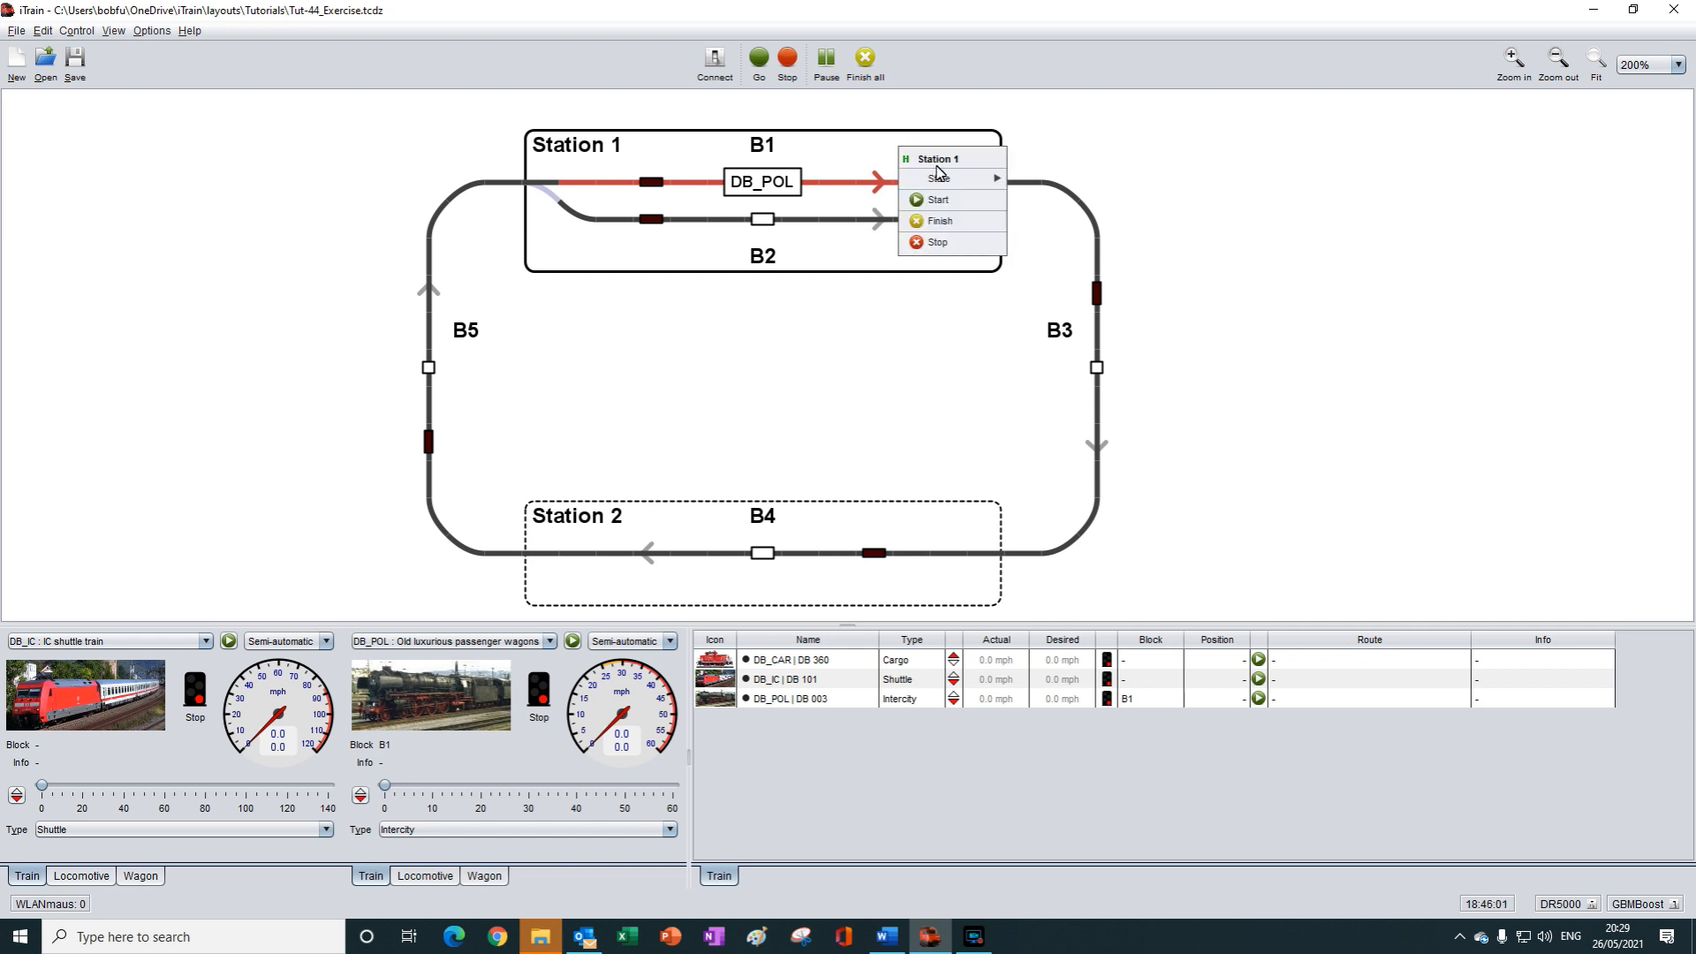
{"action": "mouse_move", "coordinate": [943, 179]}
{"action": "left_click", "coordinate": [1043, 184]}
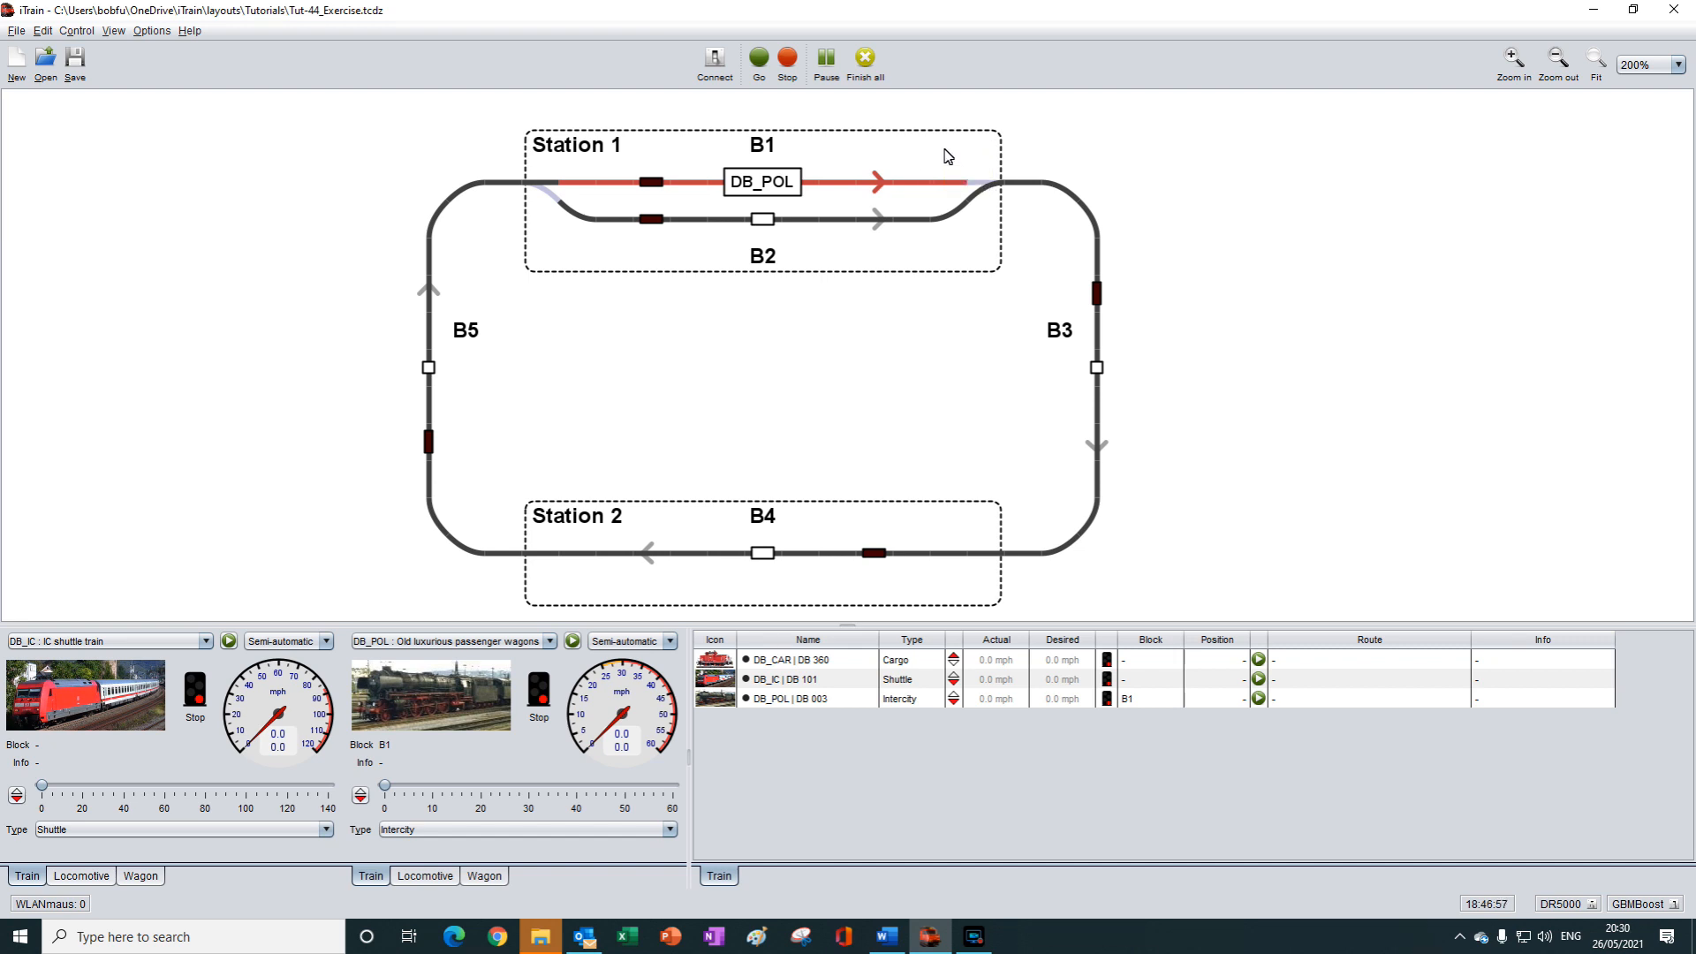
- Set the state of Station 1 to Pass
{"action": "right_click", "coordinate": [947, 155]}
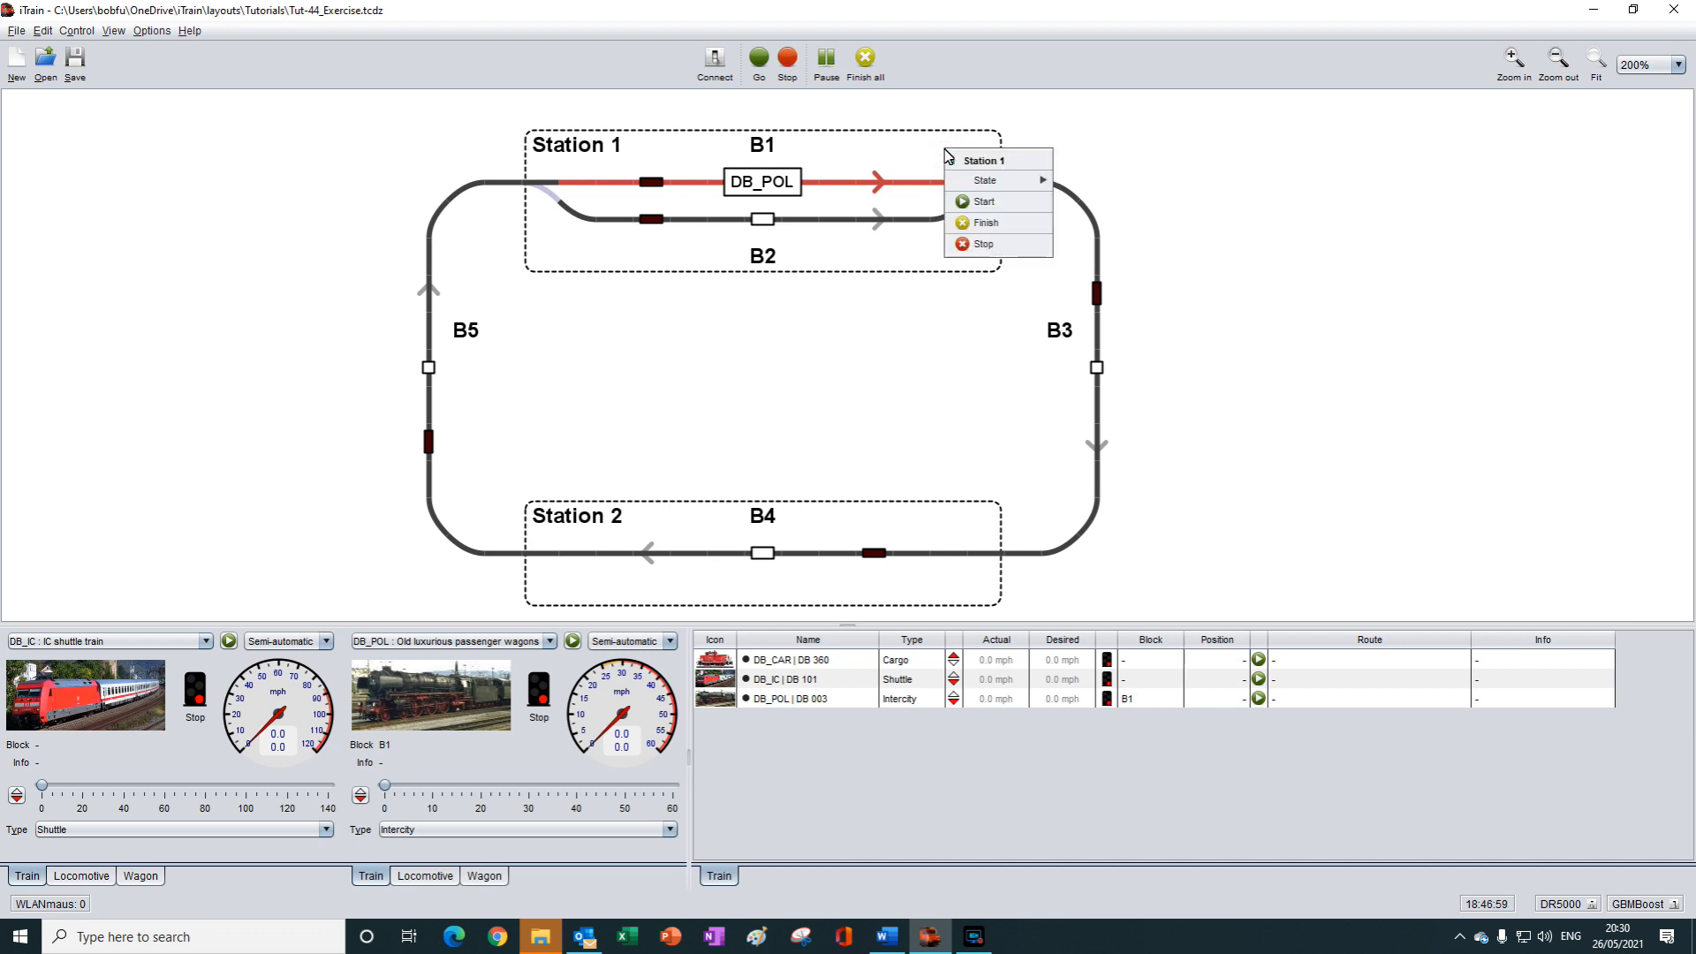
{"action": "mouse_move", "coordinate": [984, 182]}
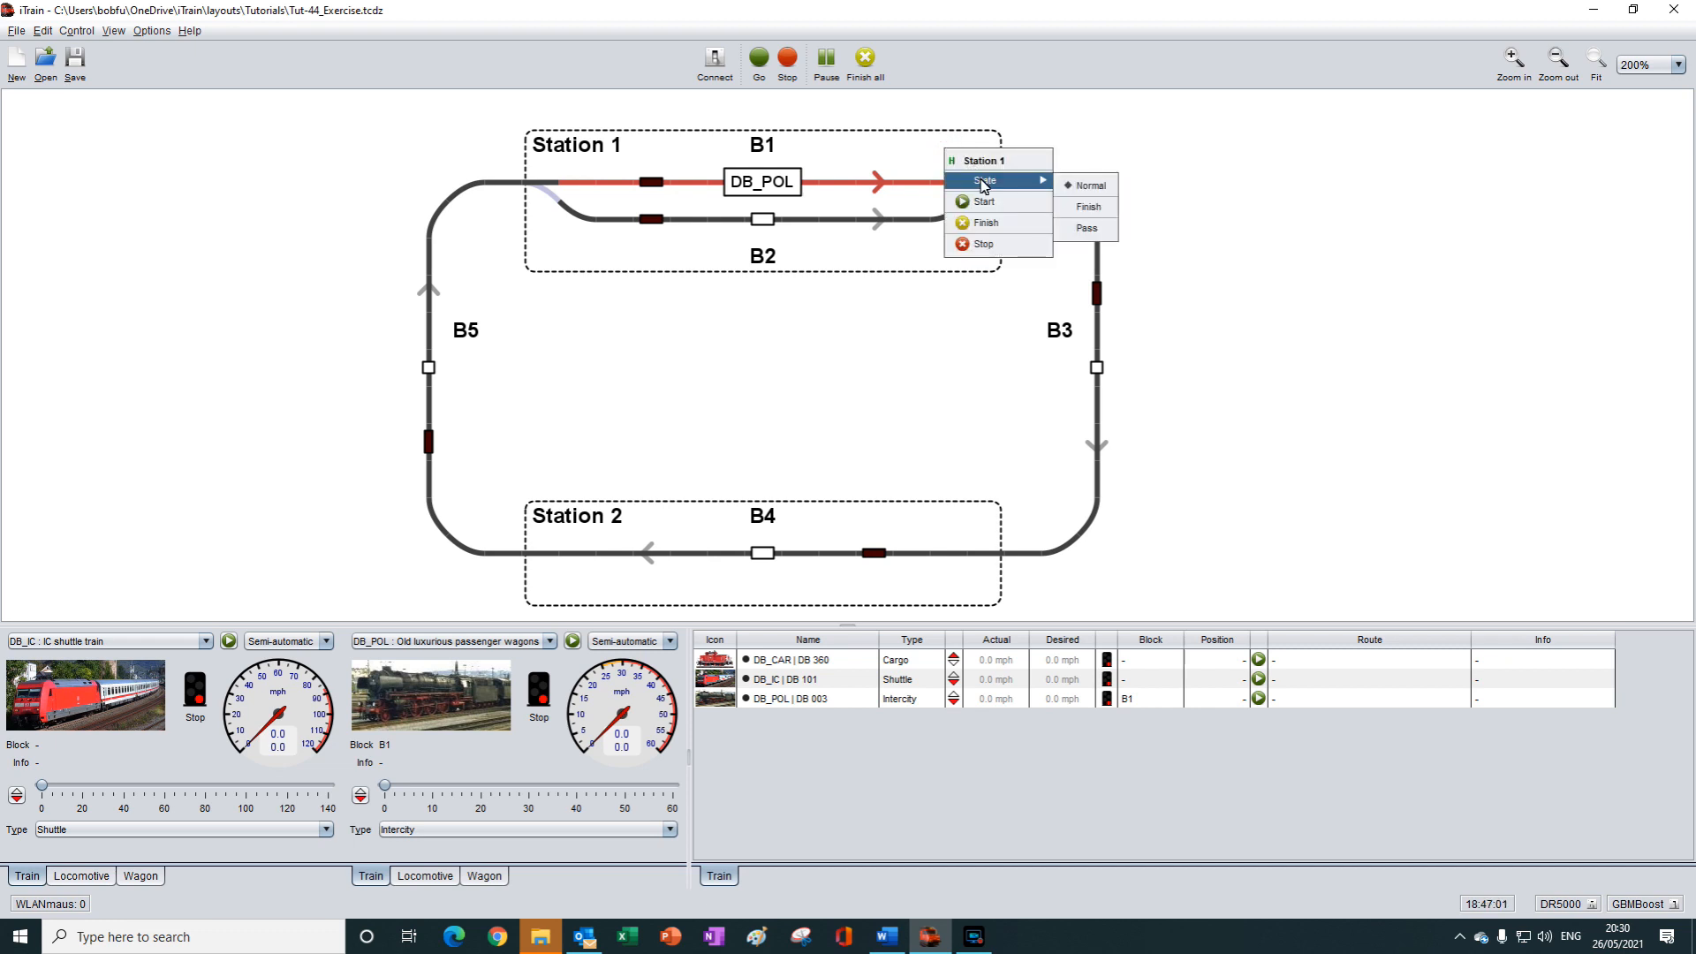
{"action": "left_click", "coordinate": [1089, 230]}
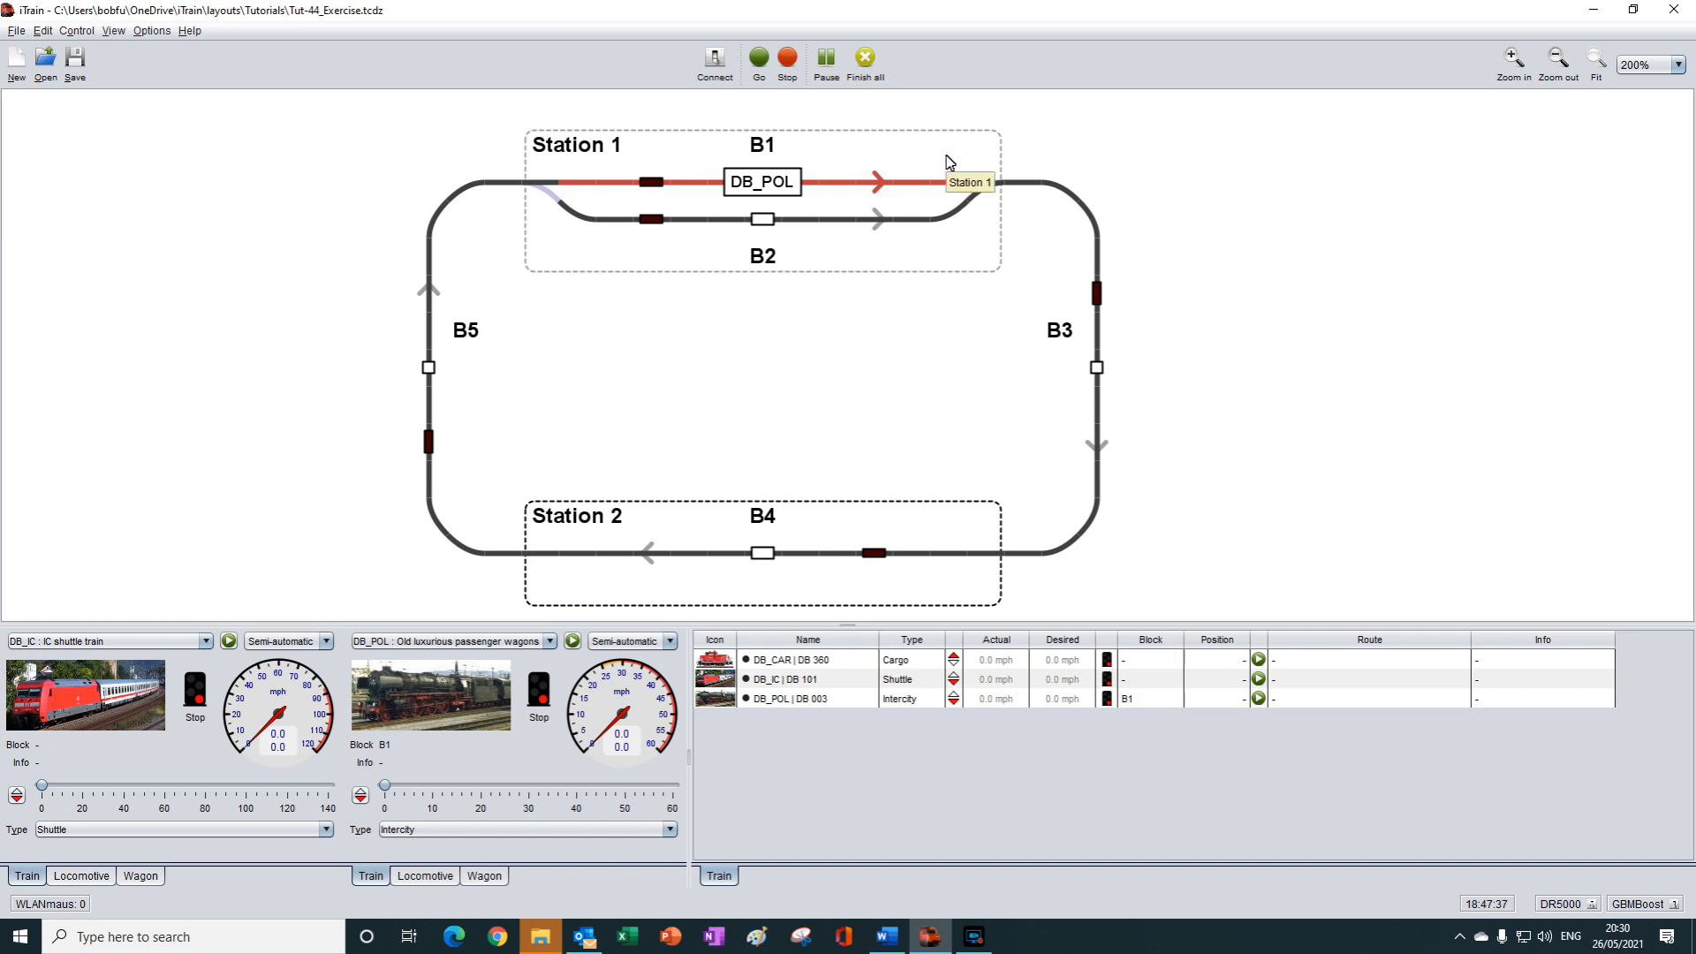
- Change Station 1 from Pass back to the Normal state
{"action": "left_click", "coordinate": [948, 161]}
{"action": "right_click", "coordinate": [944, 149]}
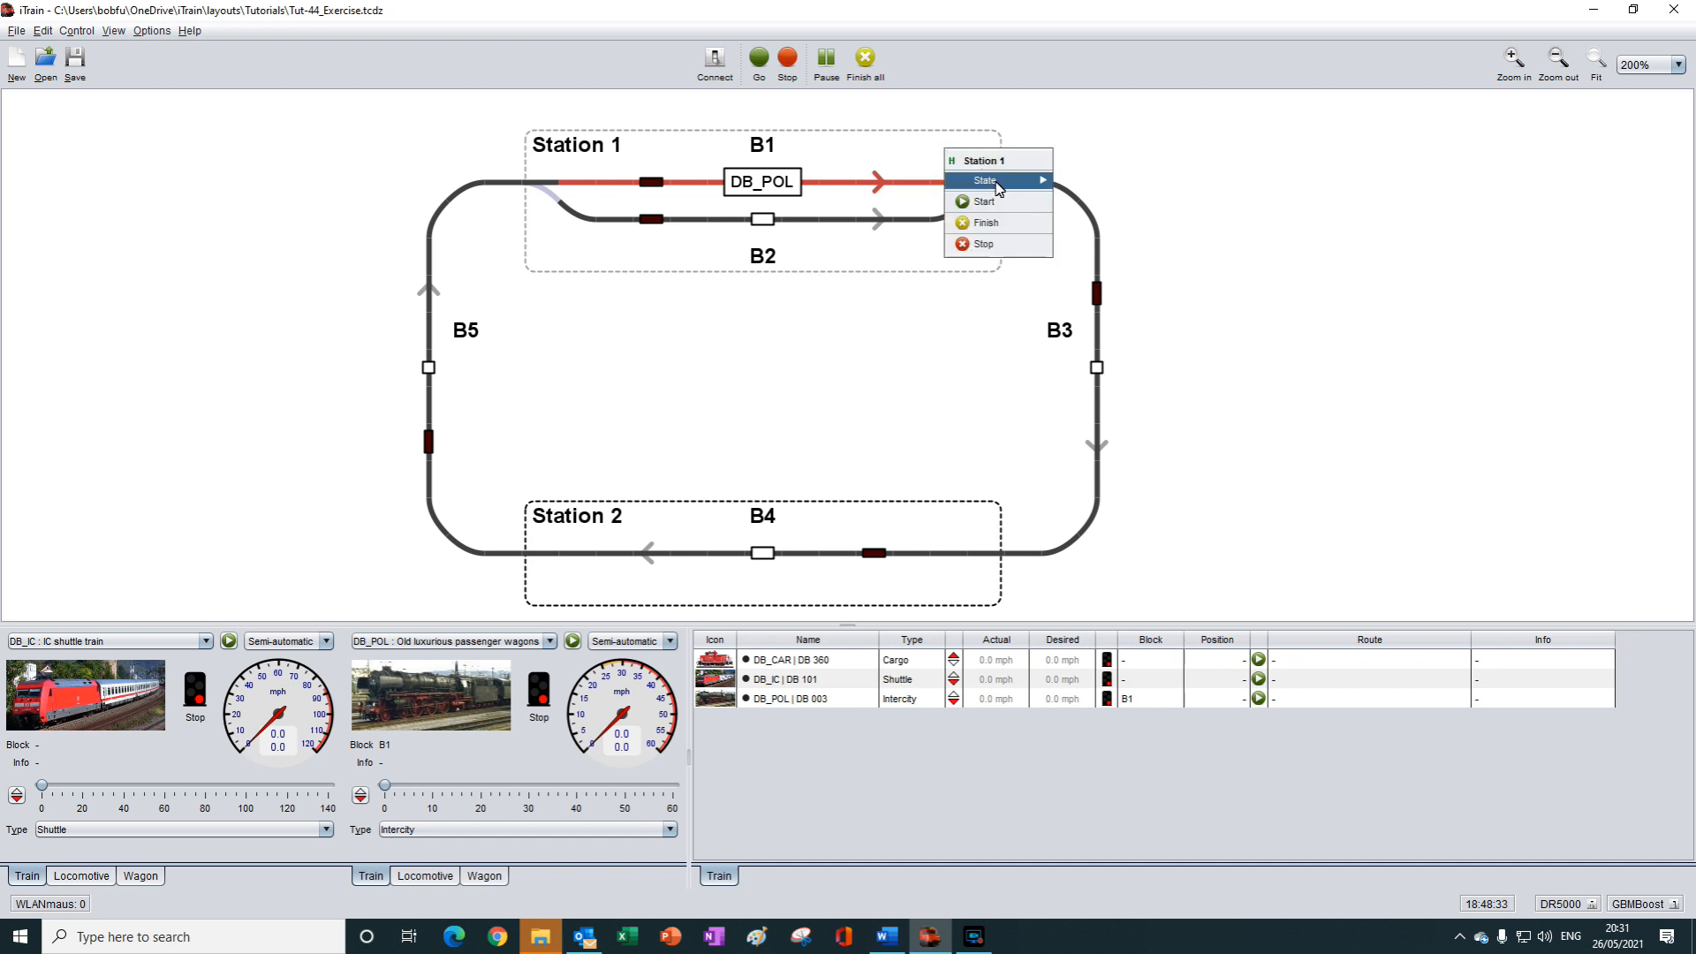
{"action": "mouse_move", "coordinate": [998, 189]}
{"action": "left_click", "coordinate": [1095, 185]}
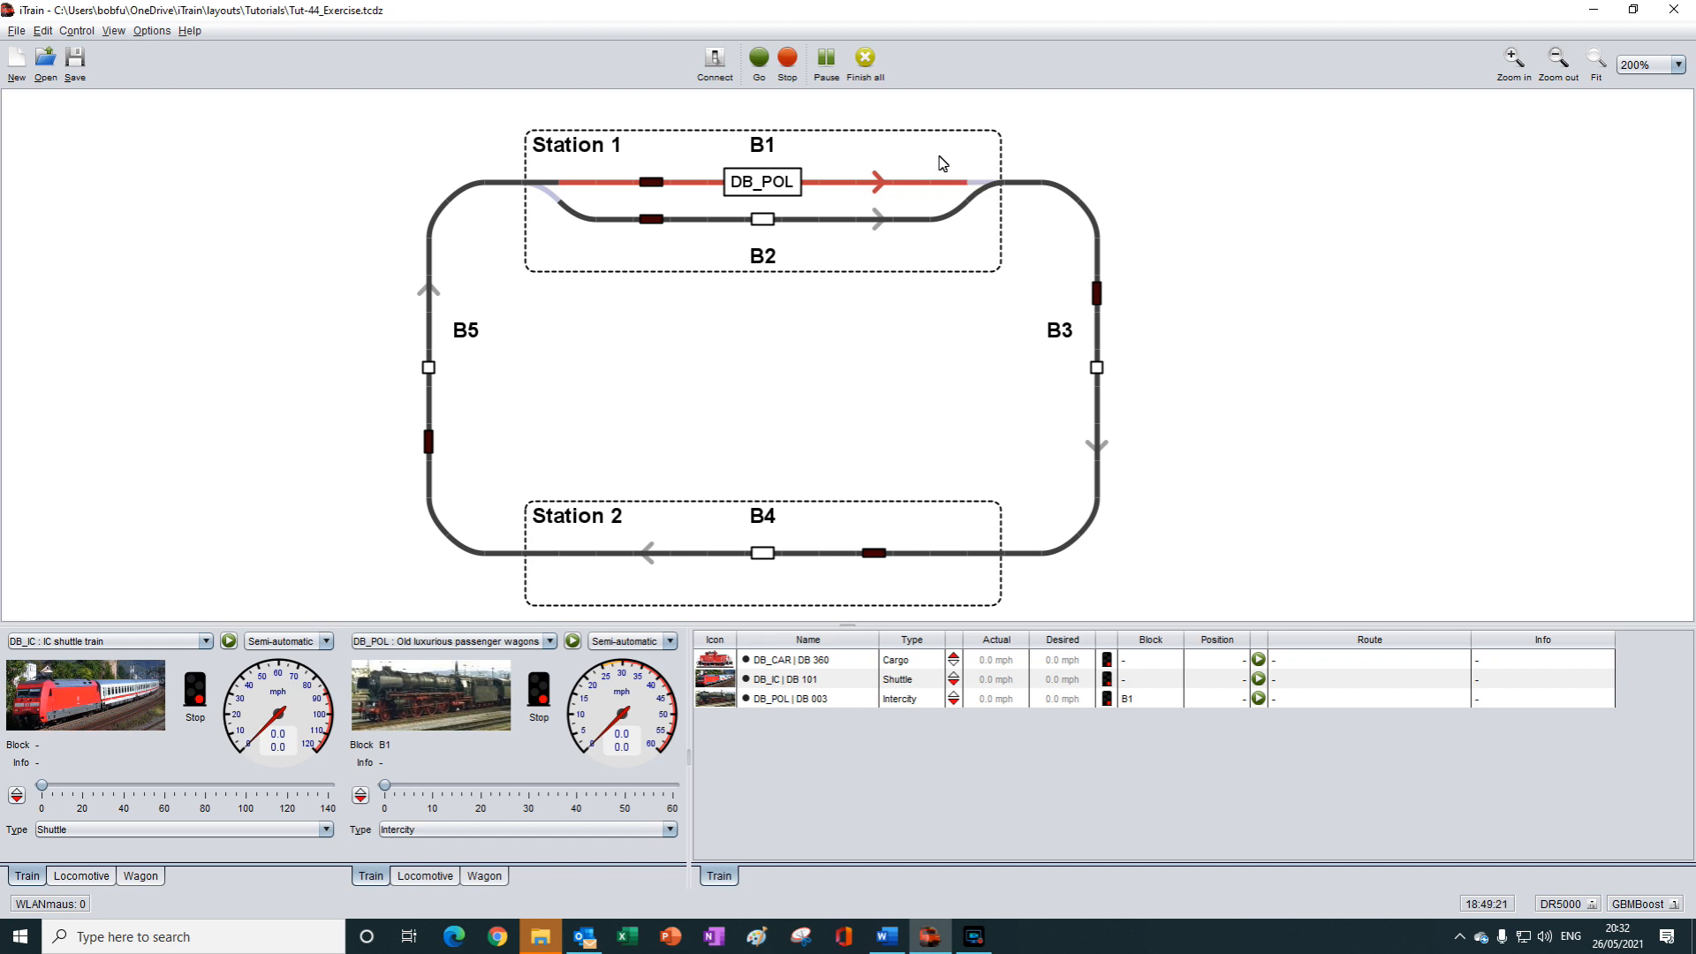
- Set block B2 inactive and make it active again
{"action": "right_click", "coordinate": [764, 226]}
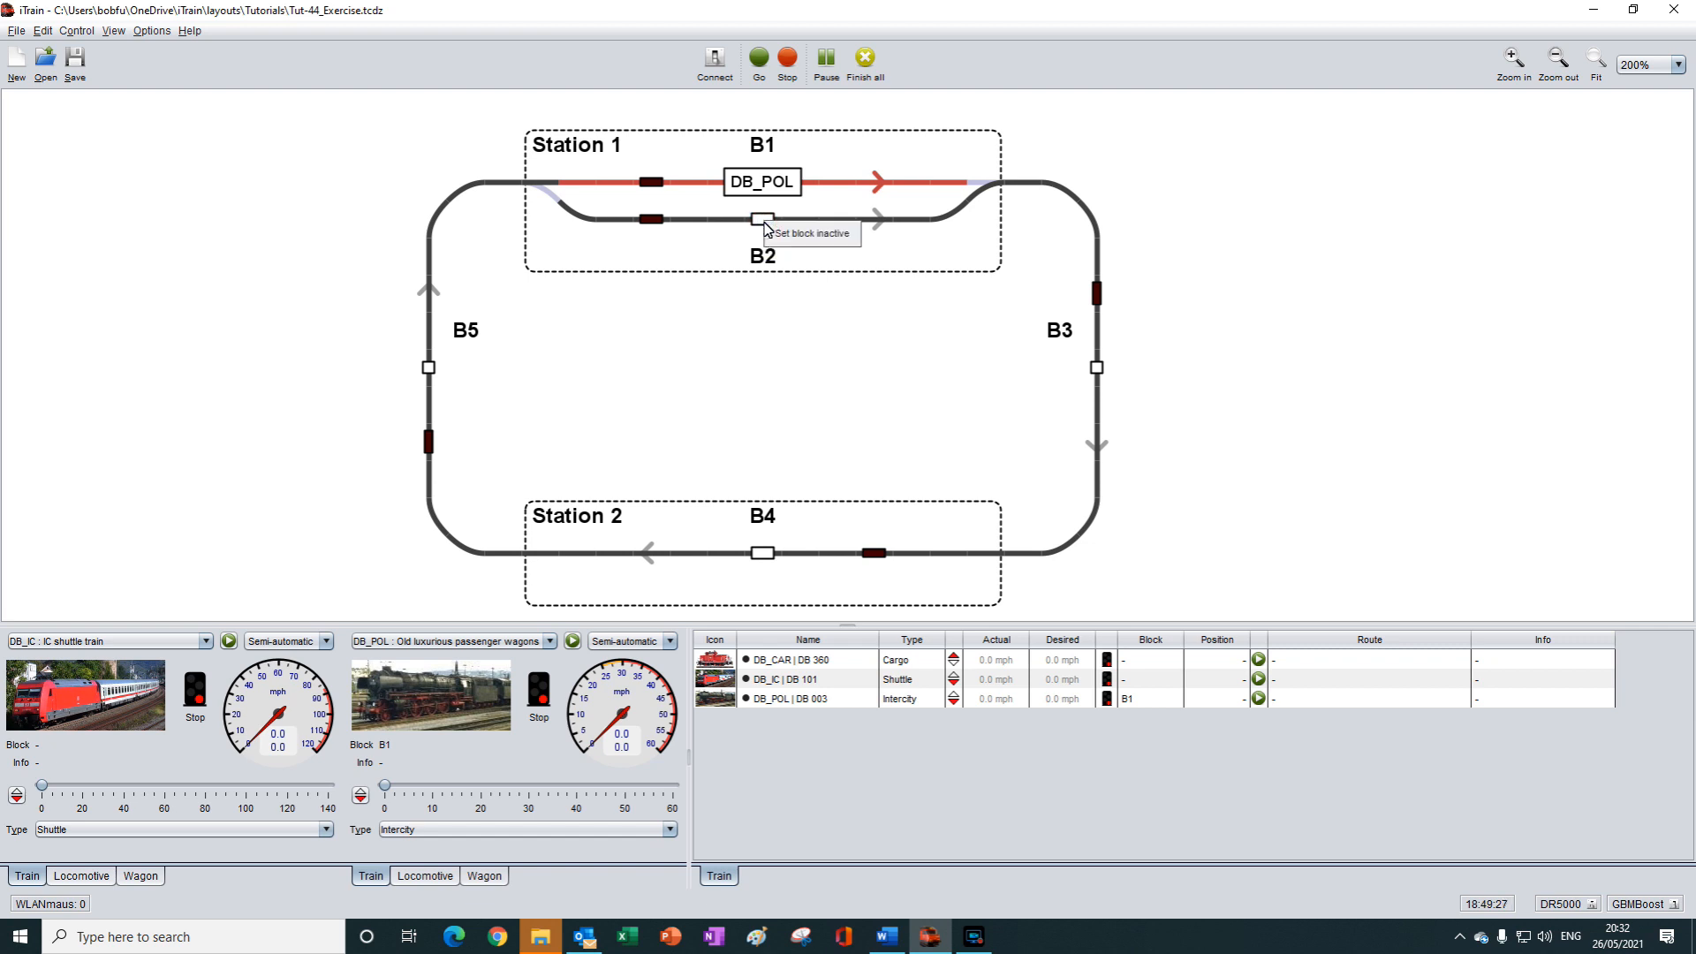
{"action": "left_click", "coordinate": [819, 236]}
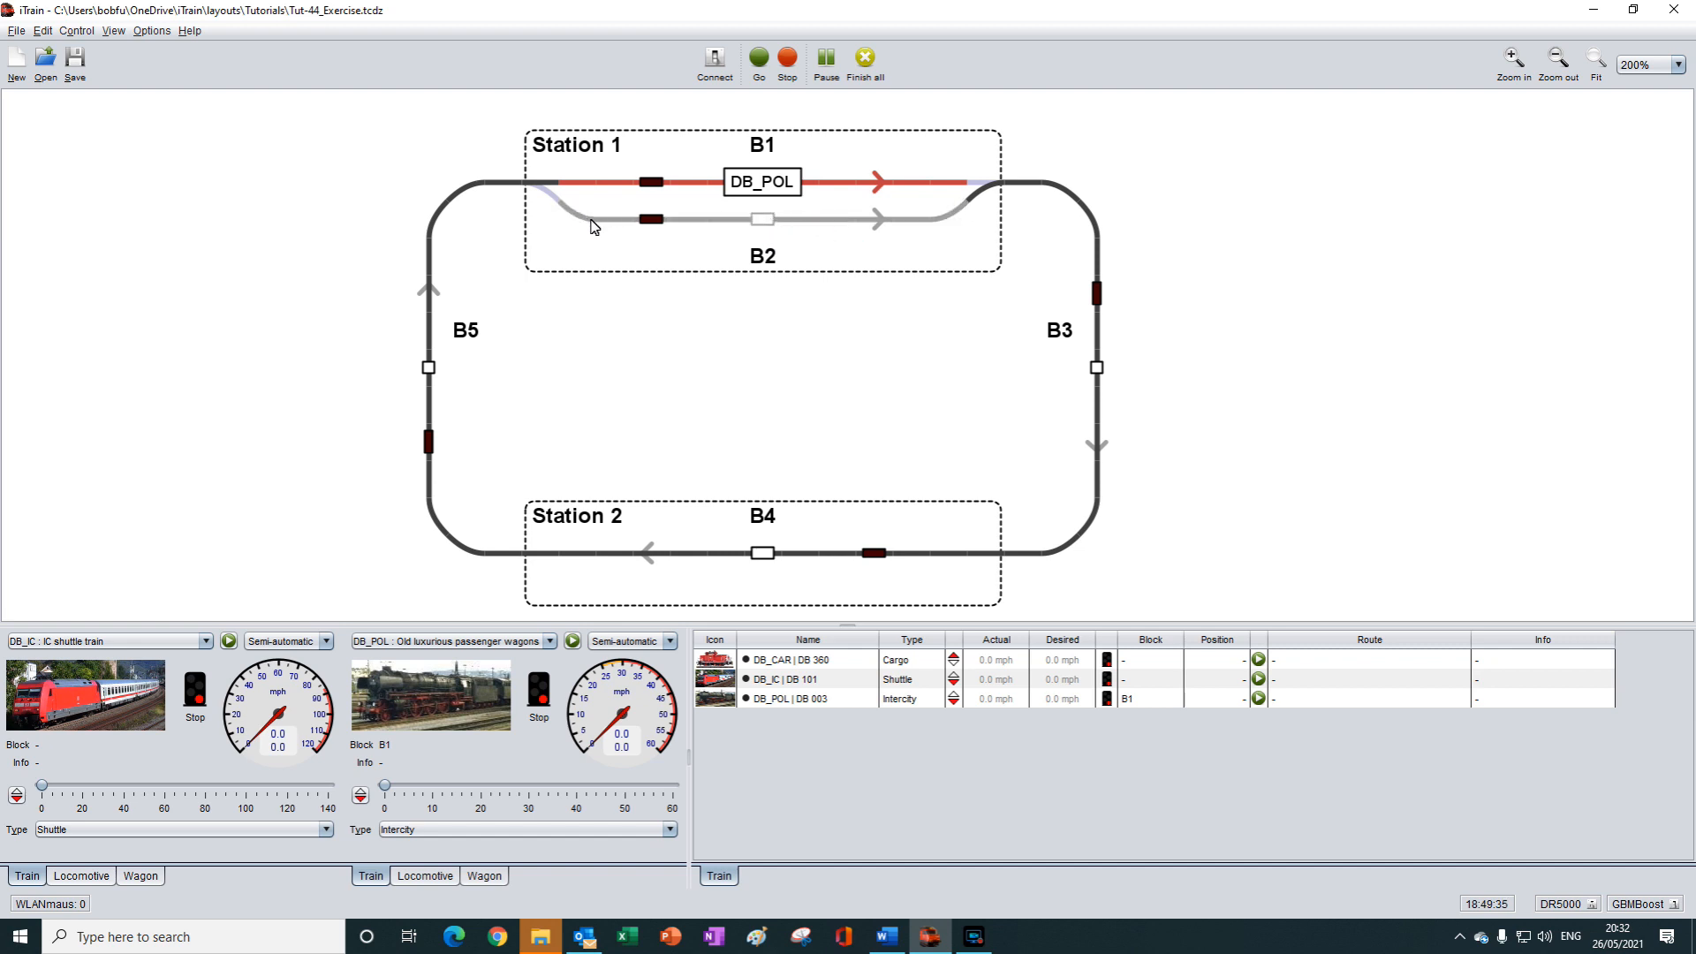
{"action": "right_click", "coordinate": [765, 221]}
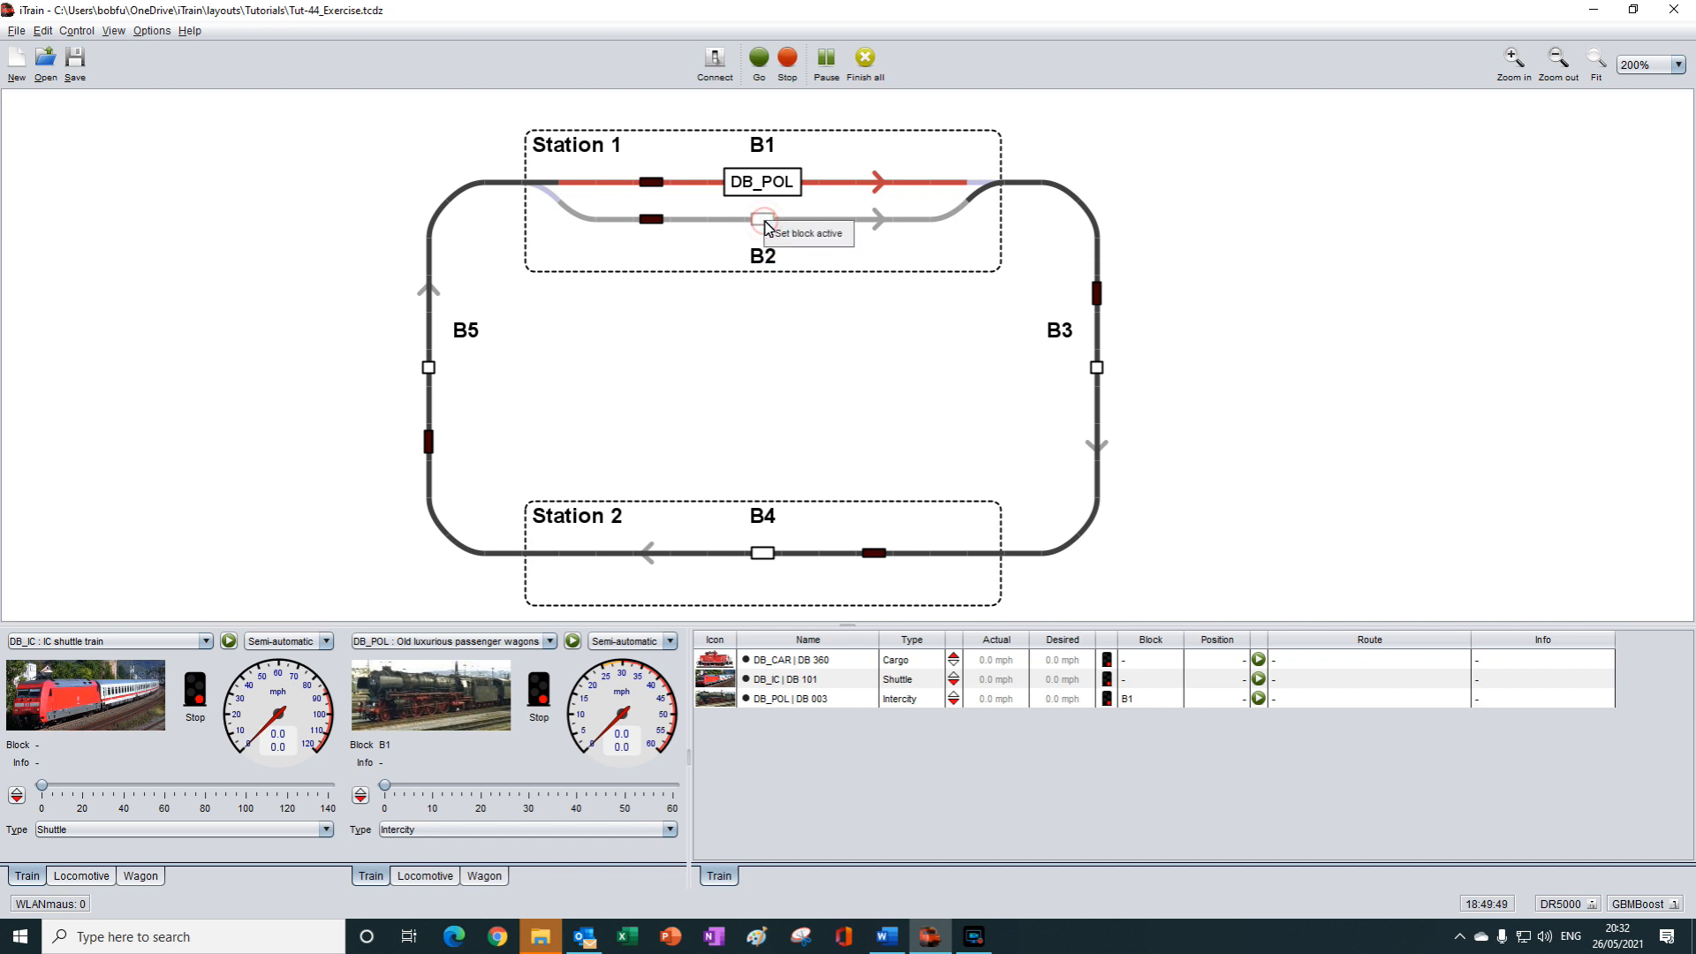
{"action": "left_click", "coordinate": [821, 244]}
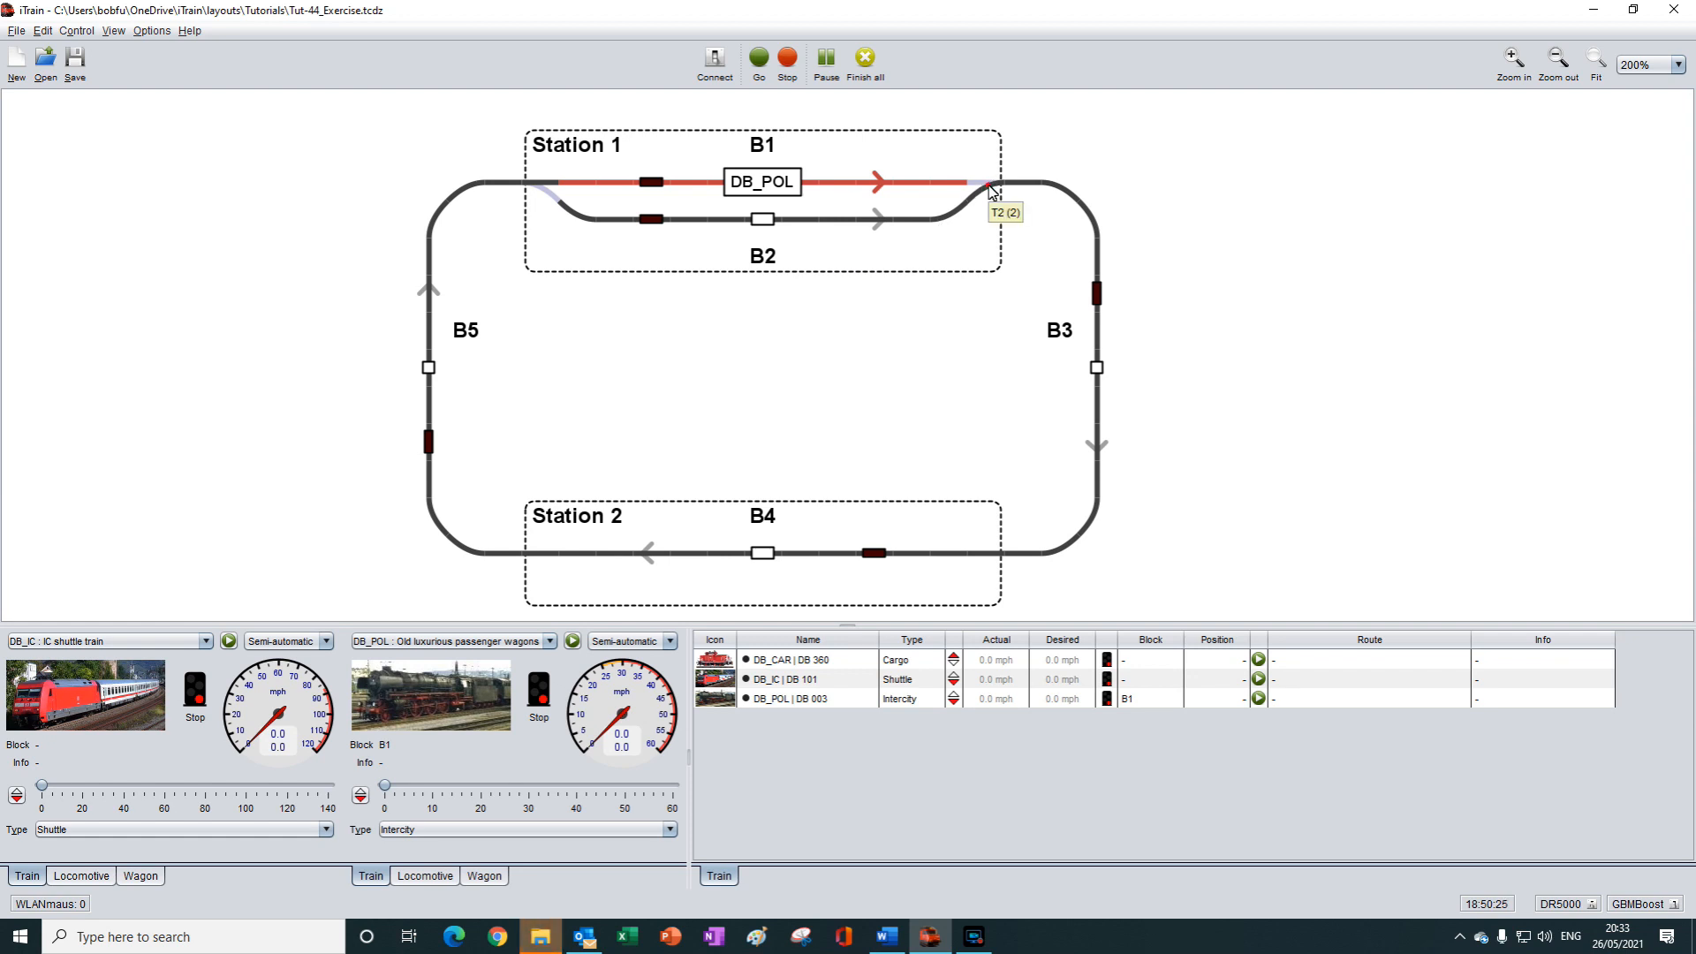
- Switch turnout T2 at the exit of Station 1 to straight and back to its diverging position
{"action": "mouse_move", "coordinate": [991, 190]}
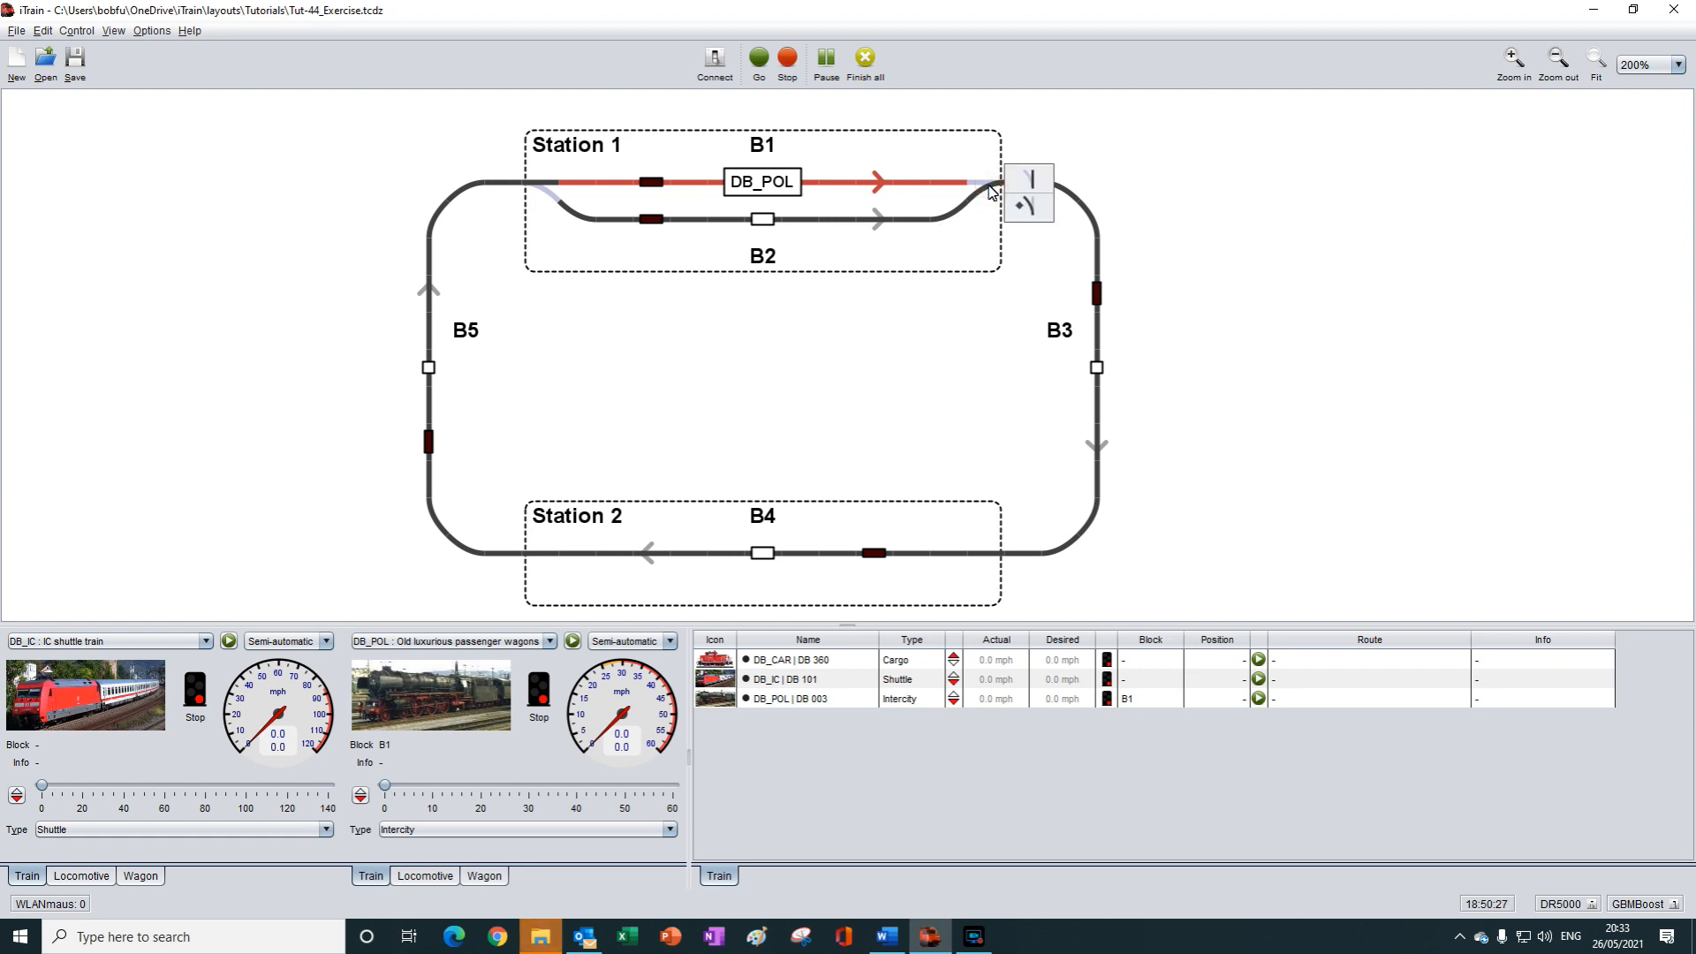
{"action": "left_click", "coordinate": [1030, 181]}
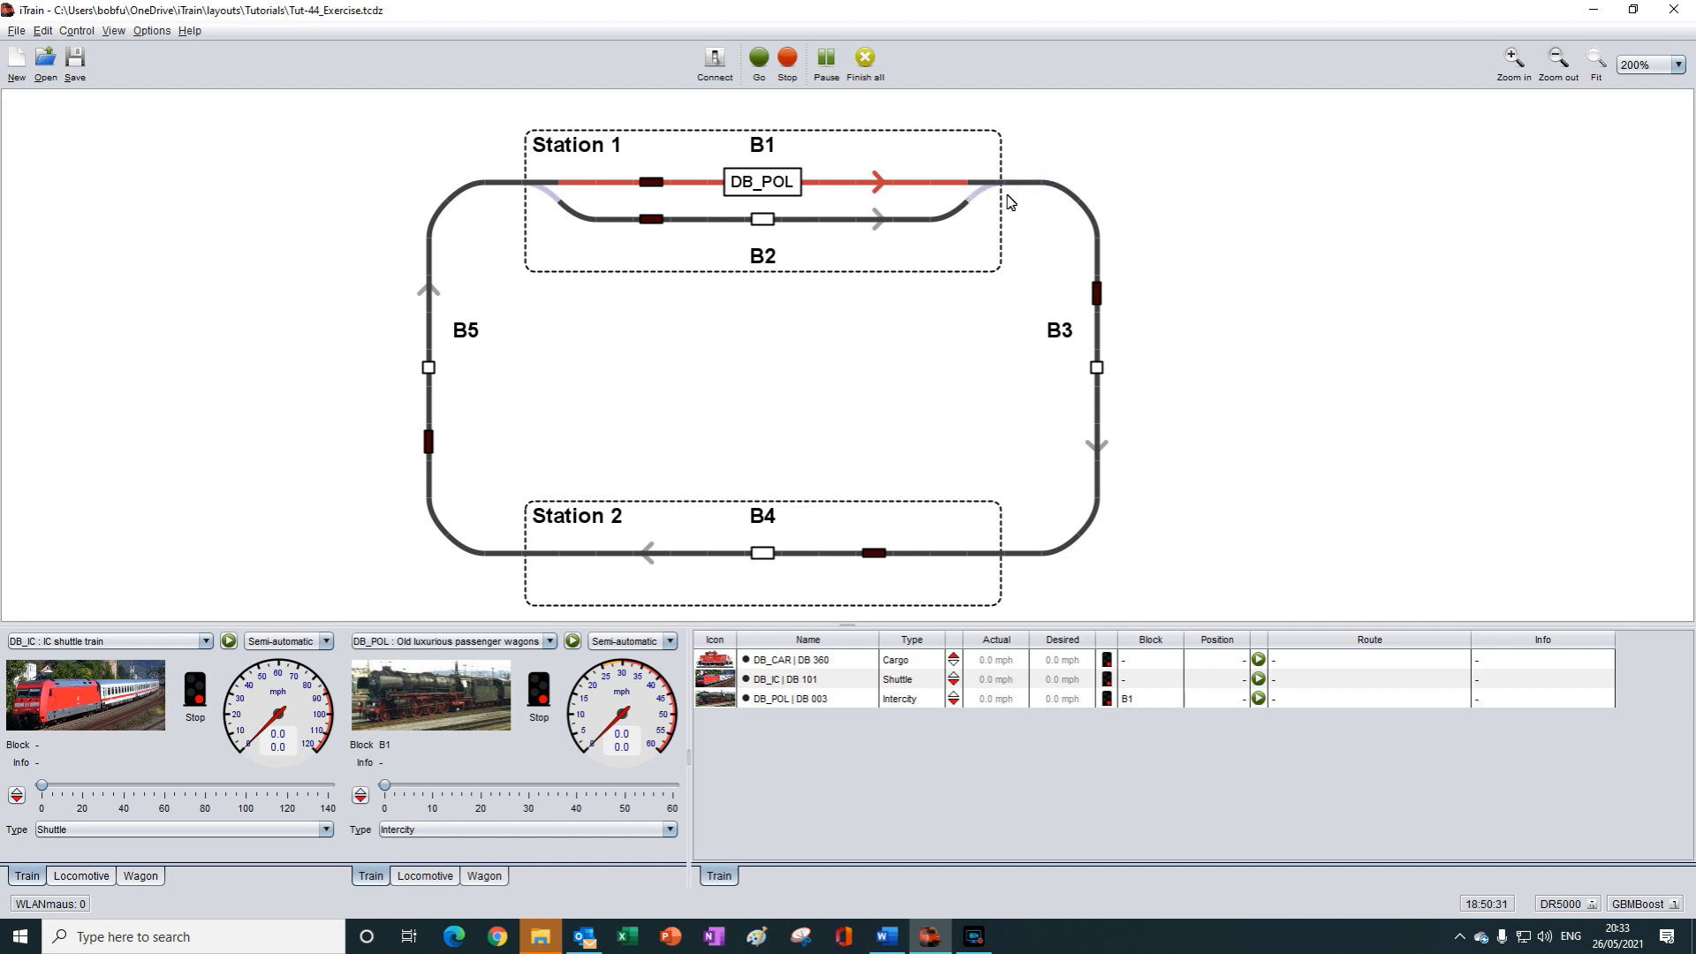
{"action": "left_click", "coordinate": [989, 194]}
- Try to start the DB_POL train from block B1 and widen the train list's Info column
{"action": "right_click", "coordinate": [765, 185]}
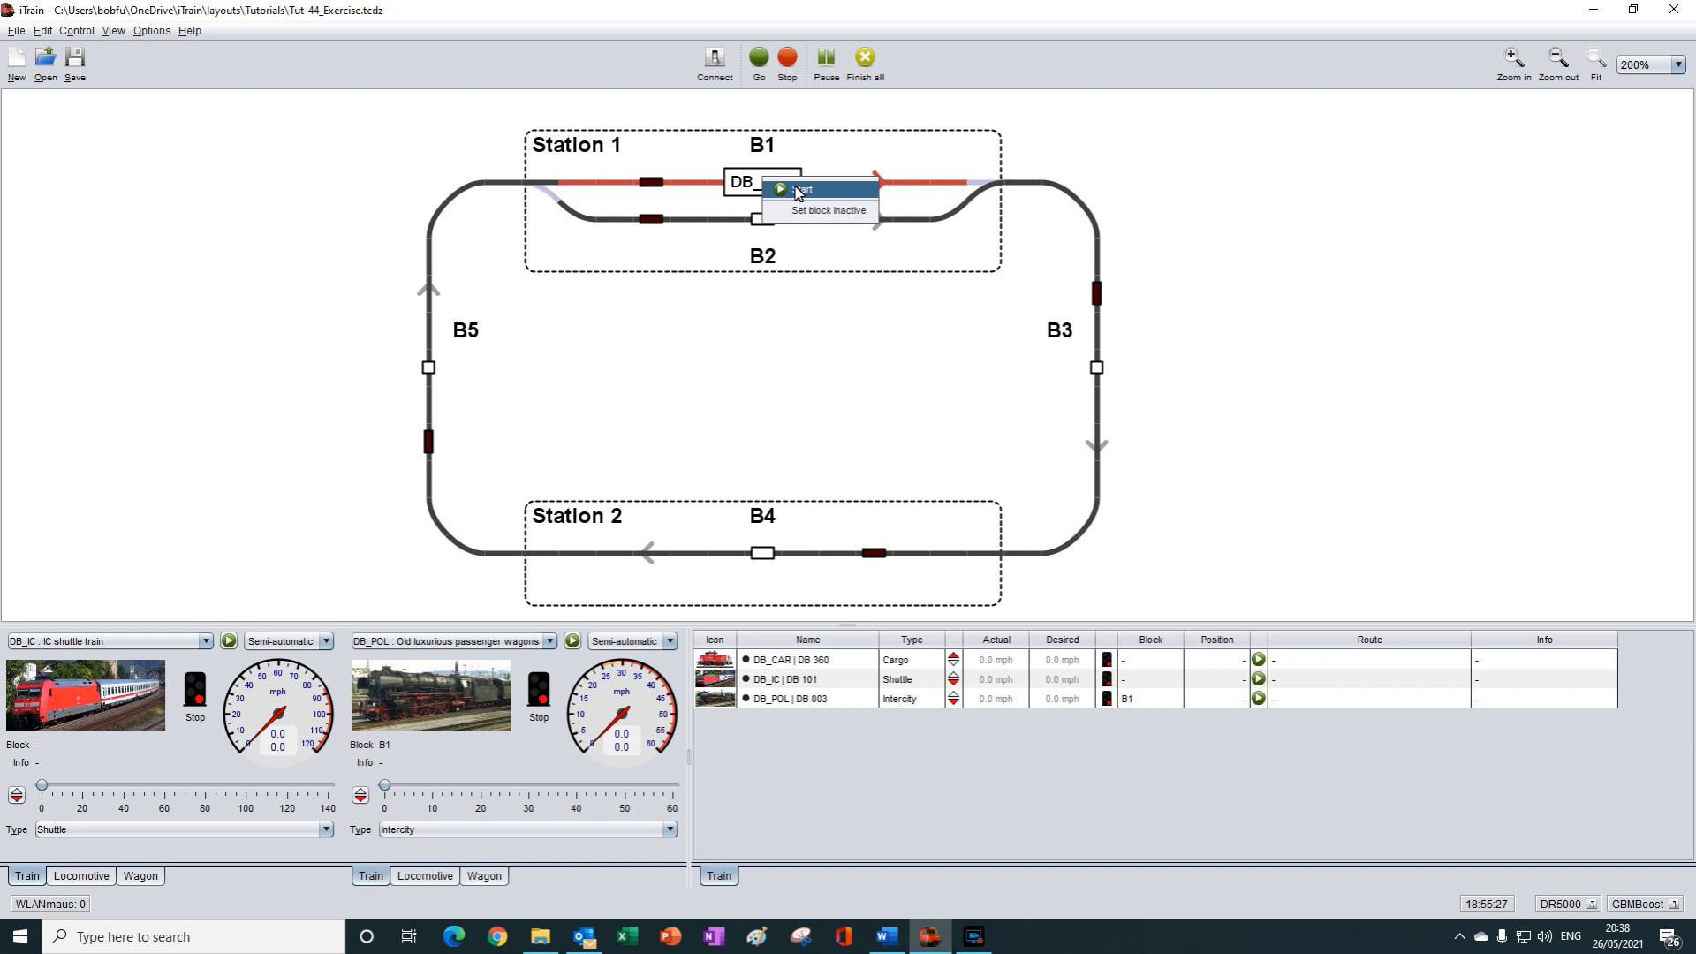
{"action": "left_click", "coordinate": [799, 191]}
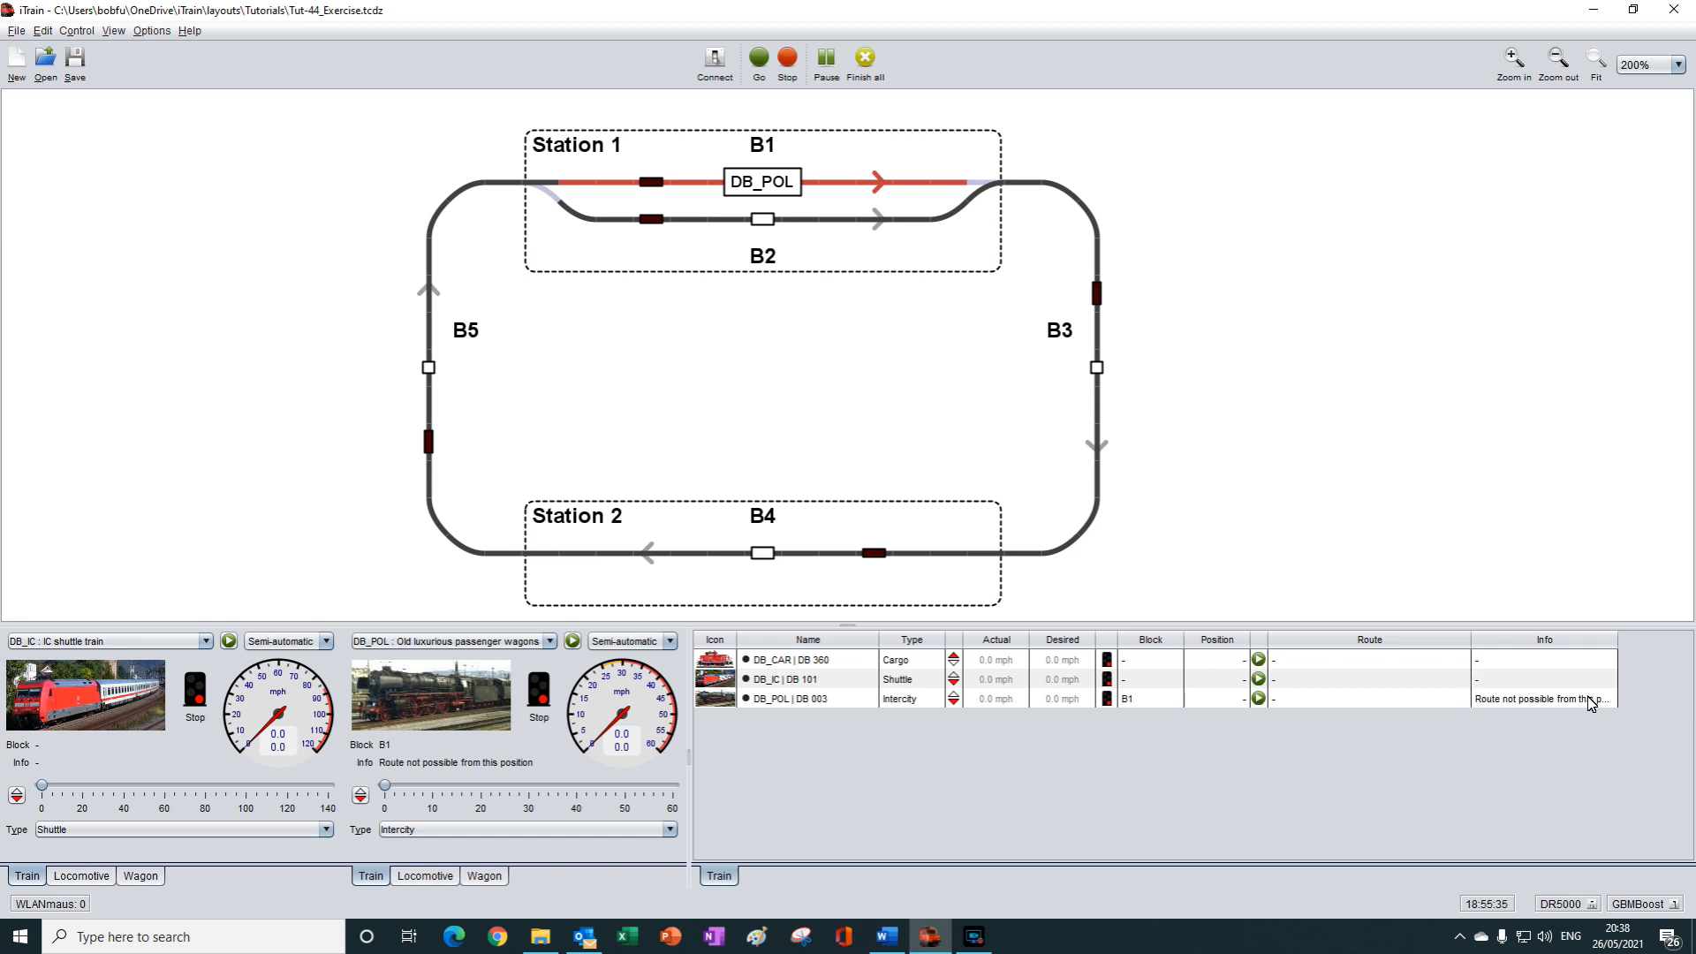
{"action": "left_click_drag", "start_coordinate": [1620, 643], "coordinate": [1653, 639]}
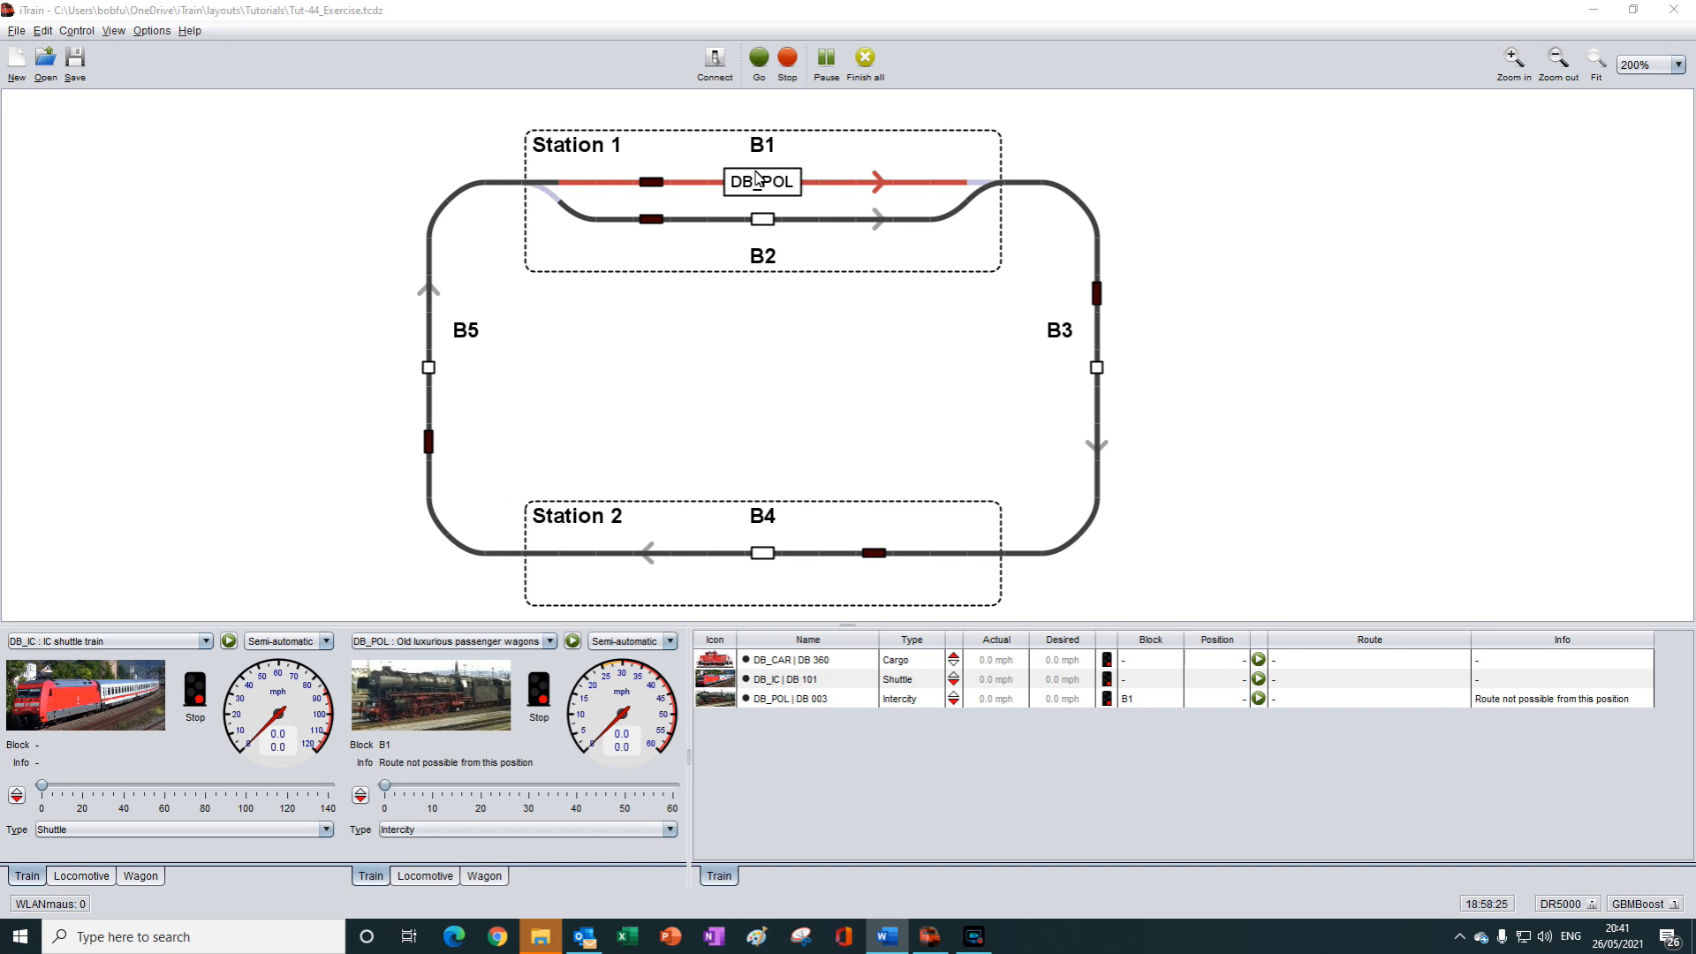
- Reverse the DB_POL train's running direction and start it from block B1
{"action": "left_click", "coordinate": [362, 795]}
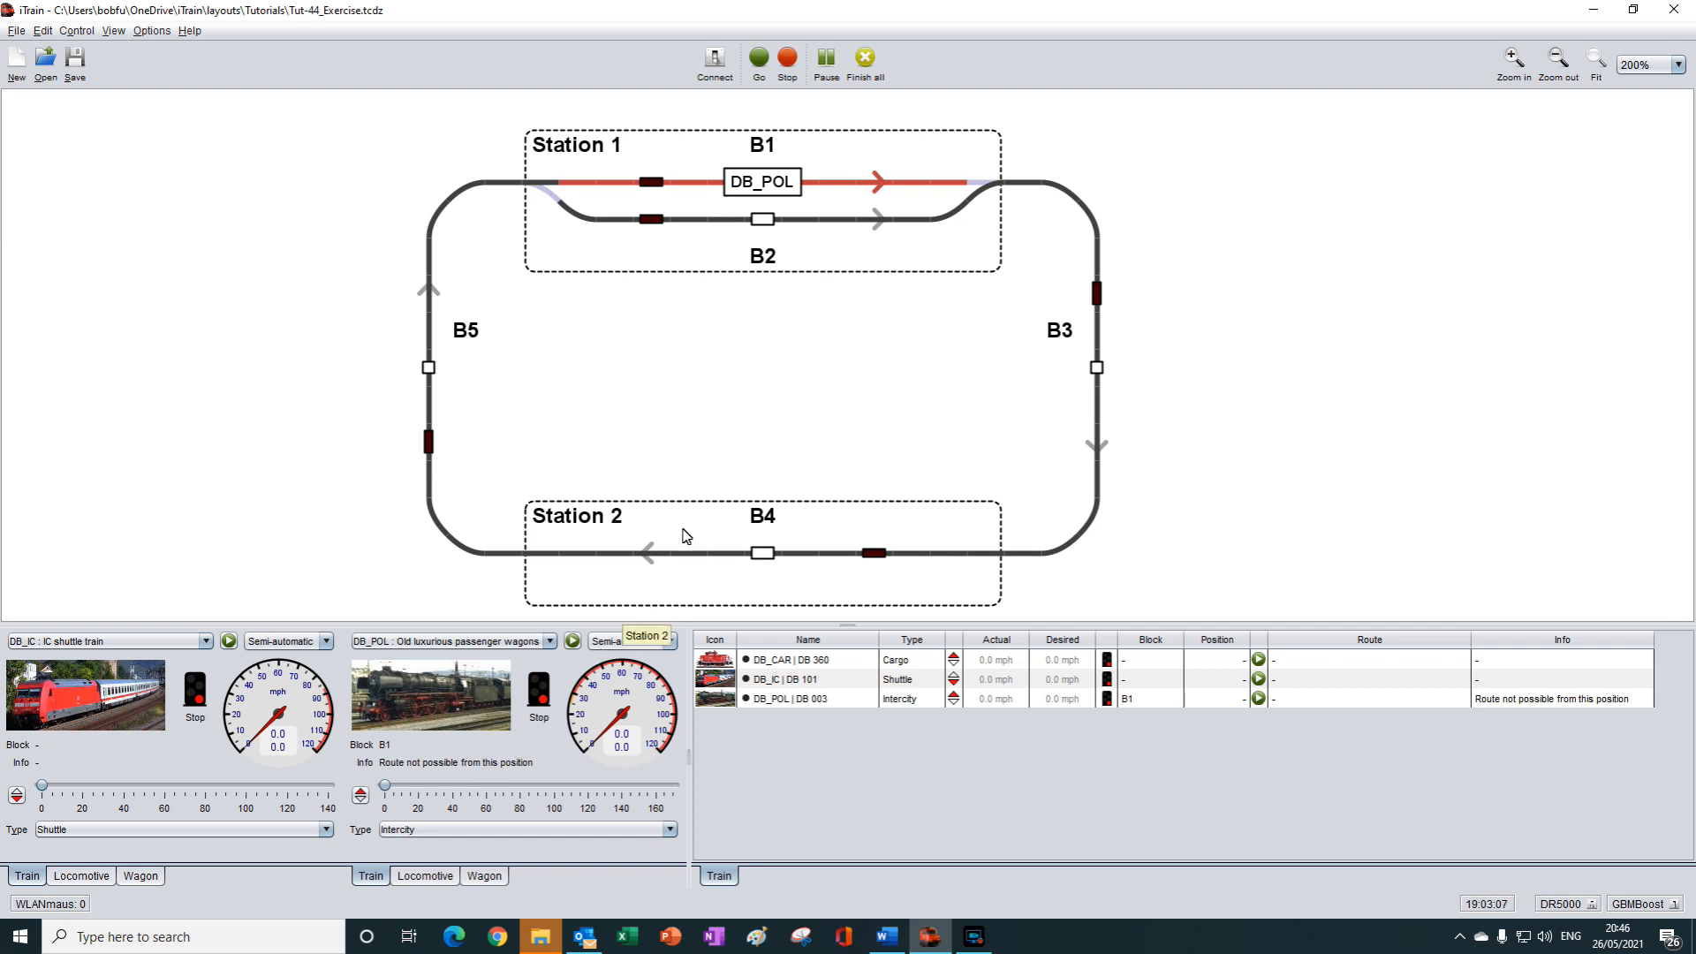
{"action": "right_click", "coordinate": [772, 182]}
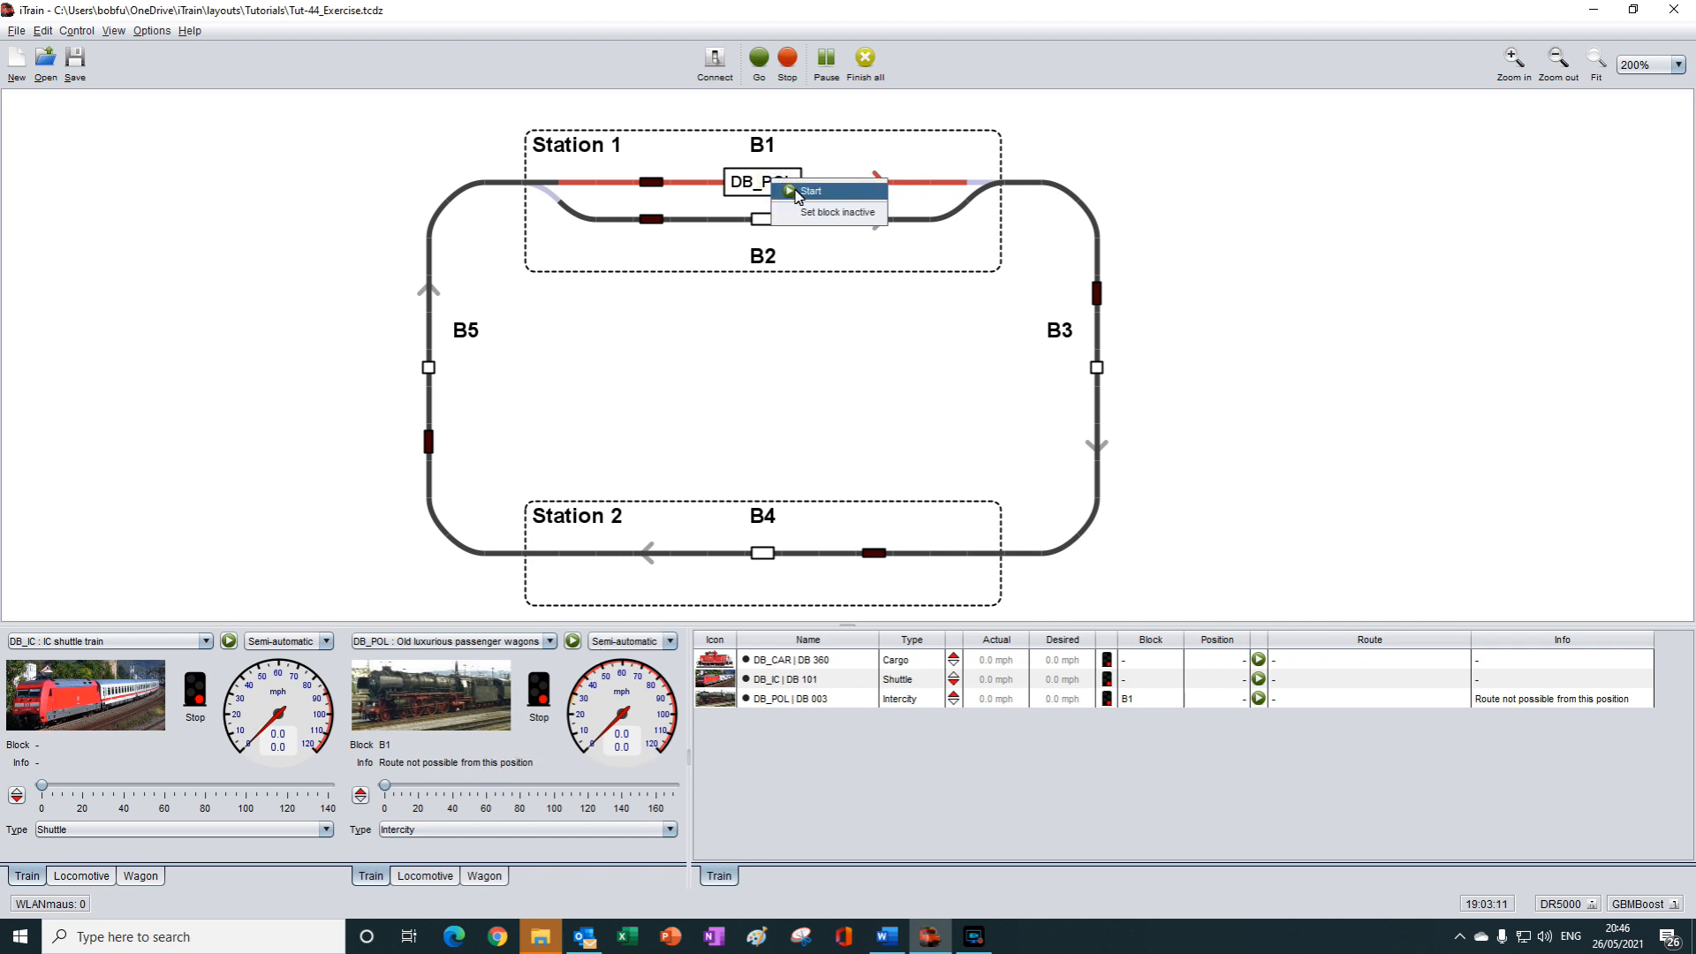
{"action": "left_click", "coordinate": [791, 193]}
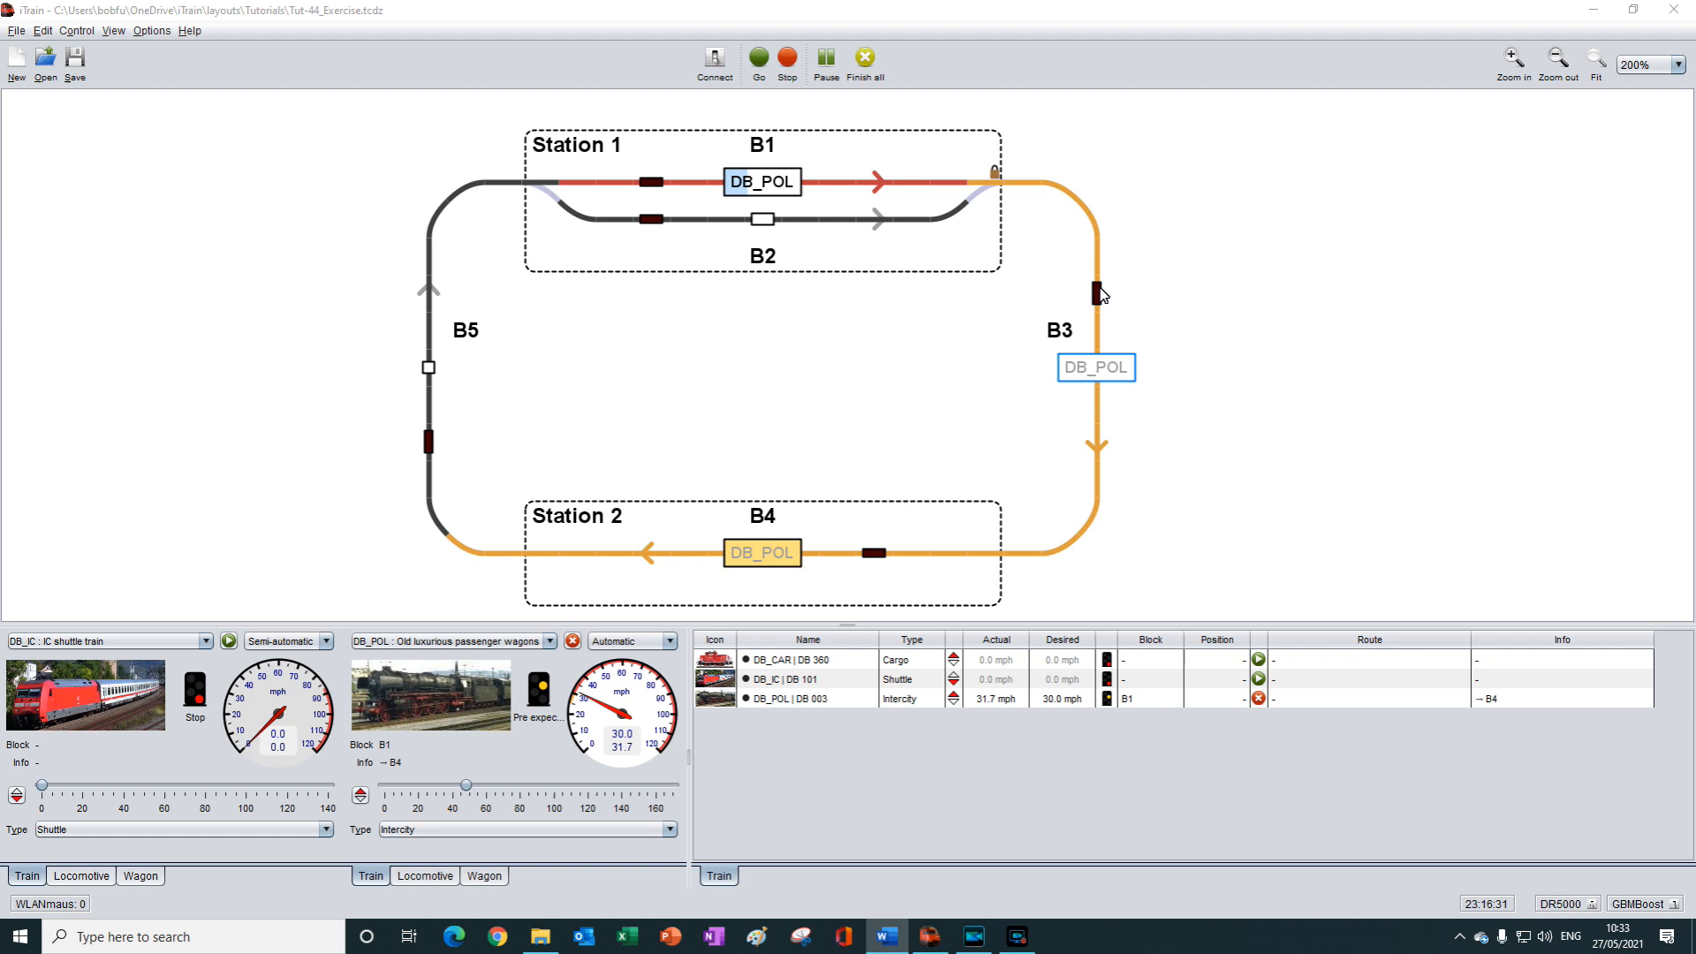
- Trigger the B3 and B4 feedbacks to run DB_POL into Station 2, and inspect Station 2's train-type waiting settings
{"action": "left_click", "coordinate": [1099, 294]}
{"action": "left_click", "coordinate": [882, 551]}
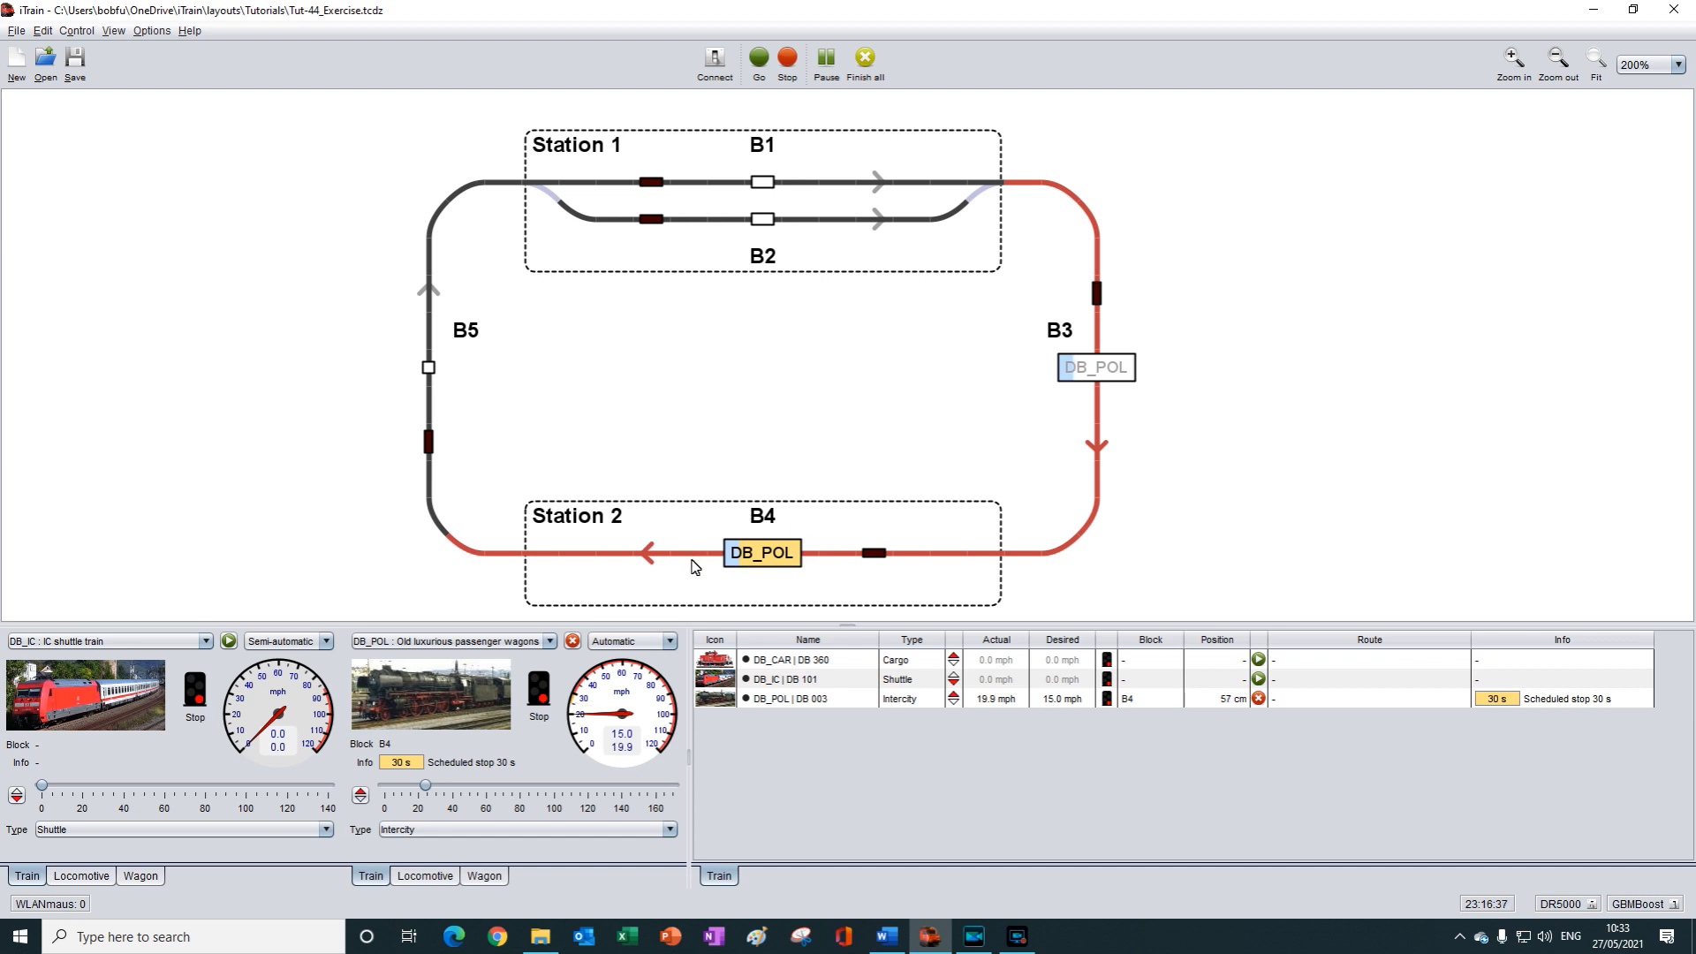
{"action": "right_click", "coordinate": [834, 531]}
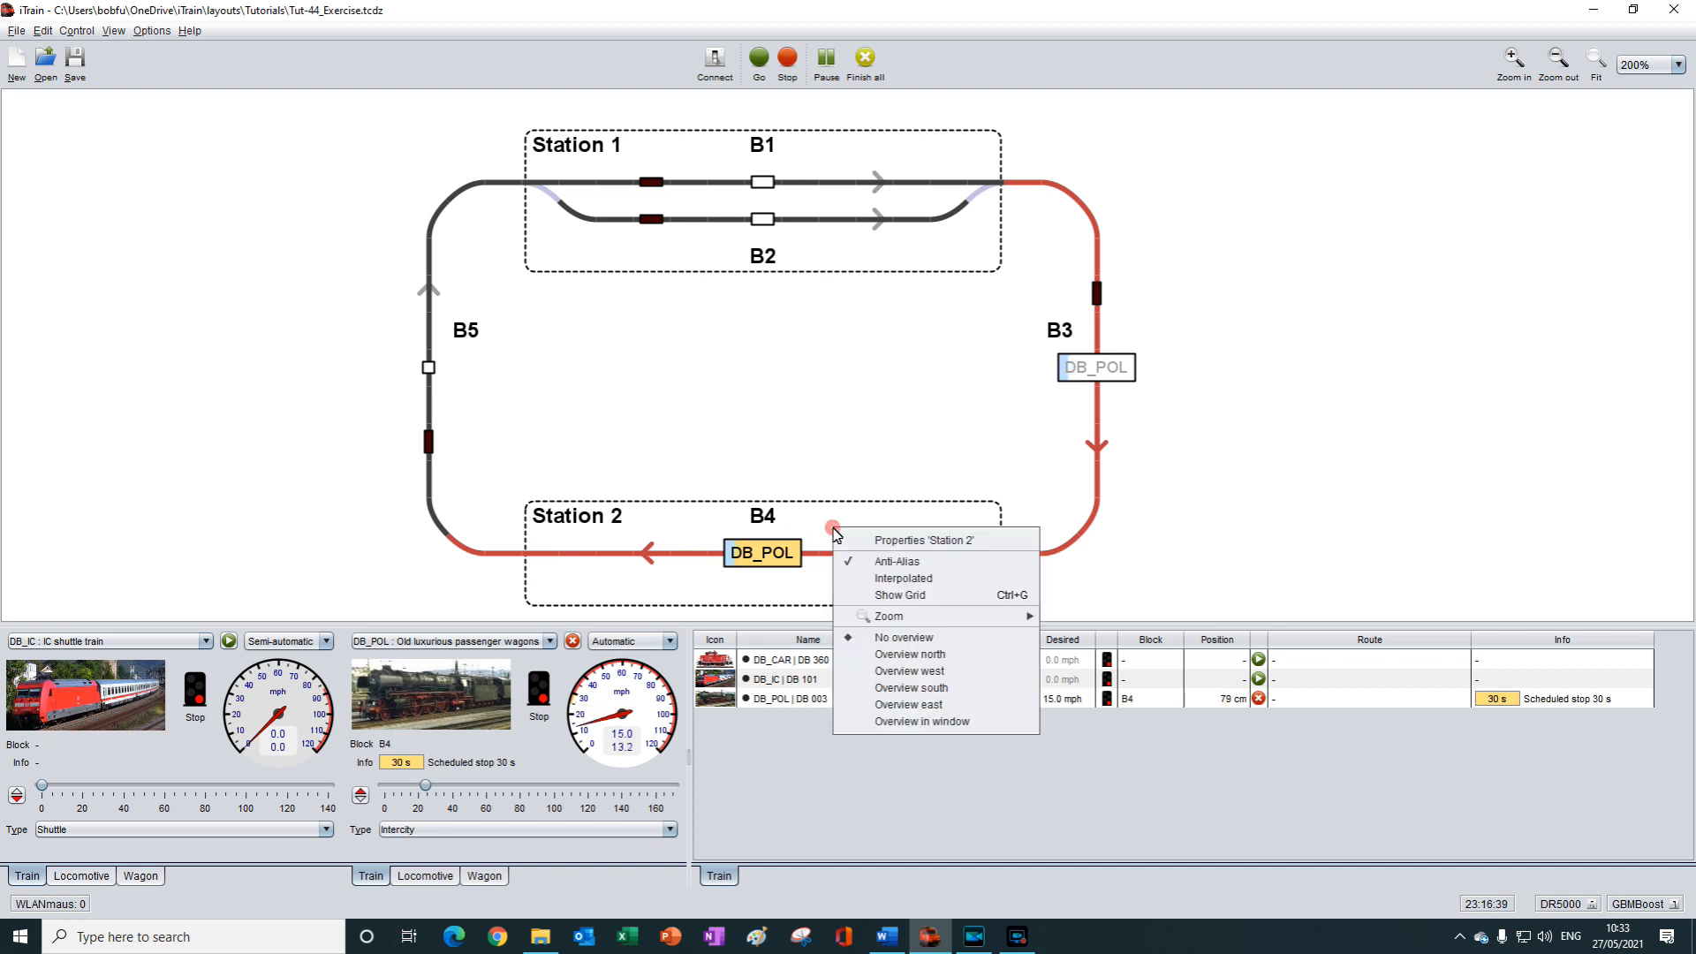
{"action": "left_click", "coordinate": [910, 540]}
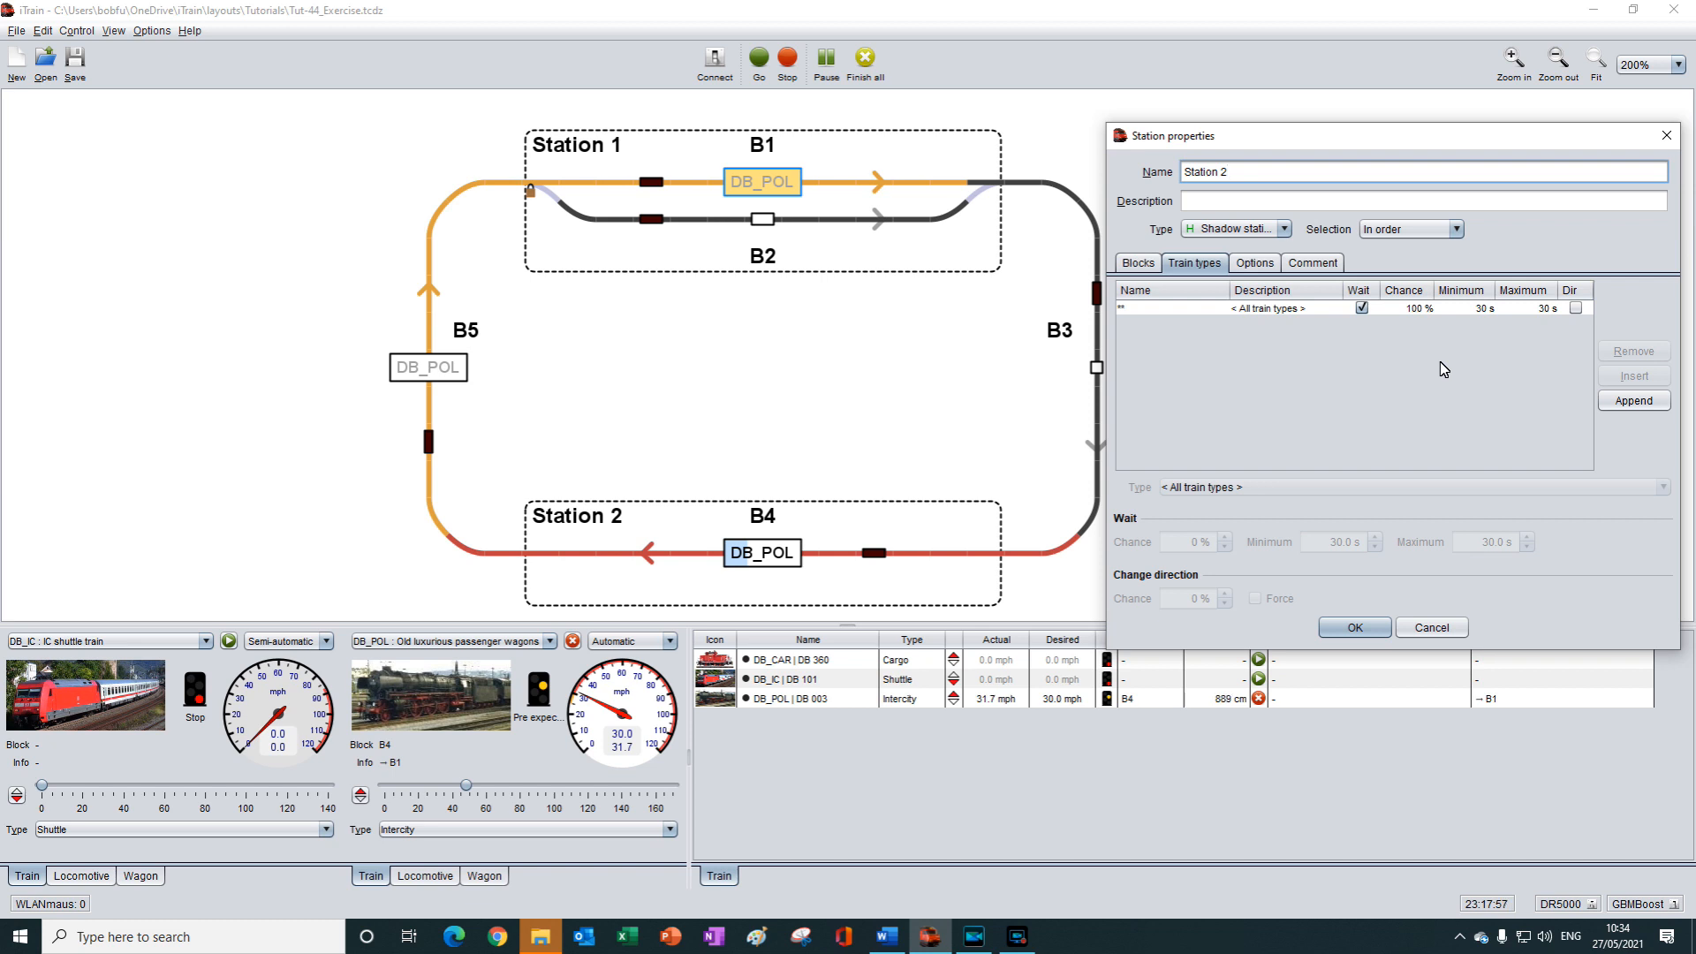
{"action": "left_click", "coordinate": [1669, 138]}
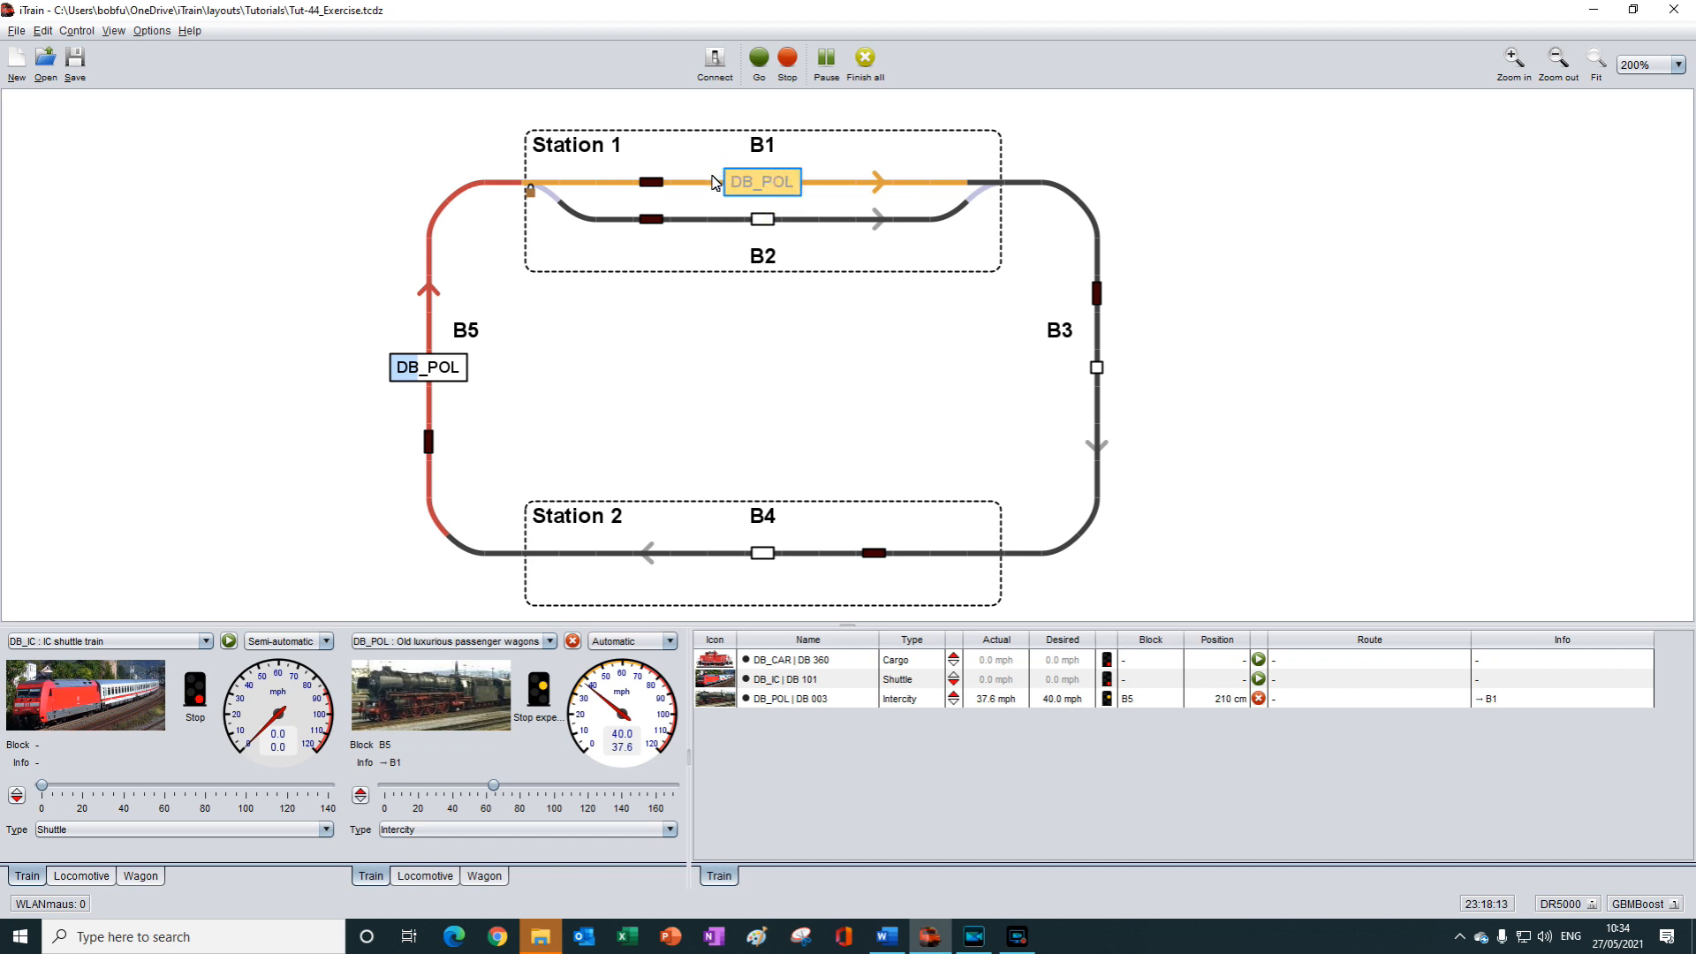
- Trigger block B1's feedback to bring the DB_POL train into Station 1, and cancel its waiting there
{"action": "left_click", "coordinate": [655, 183]}
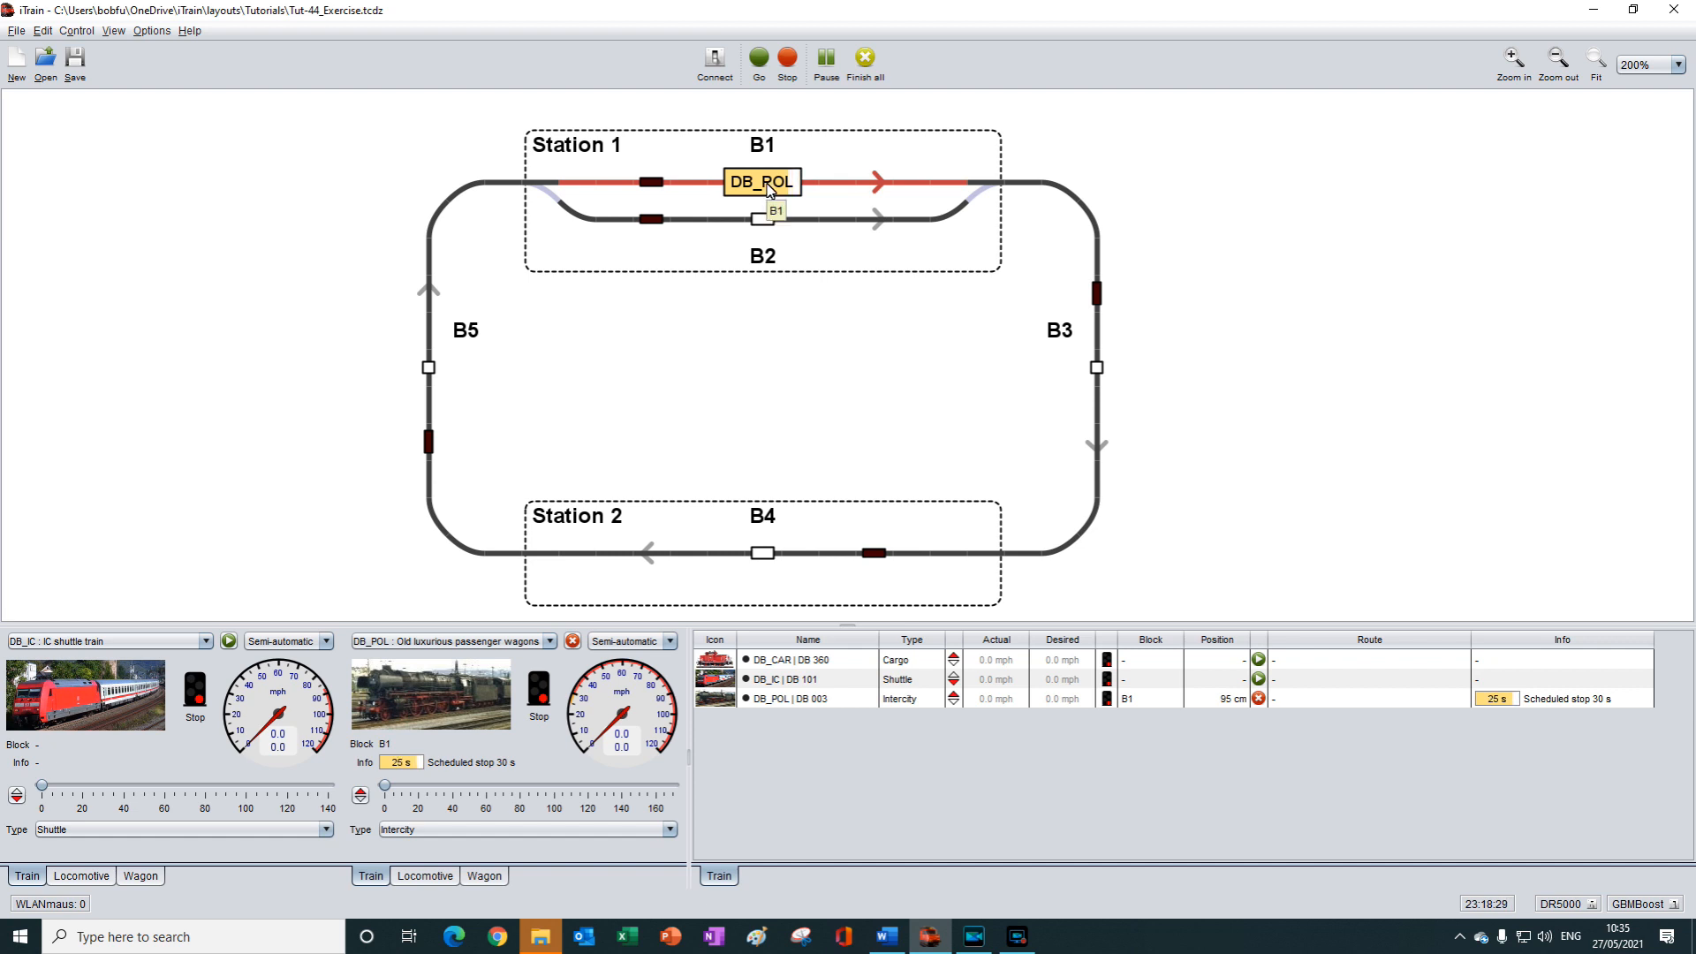
{"action": "right_click", "coordinate": [770, 188]}
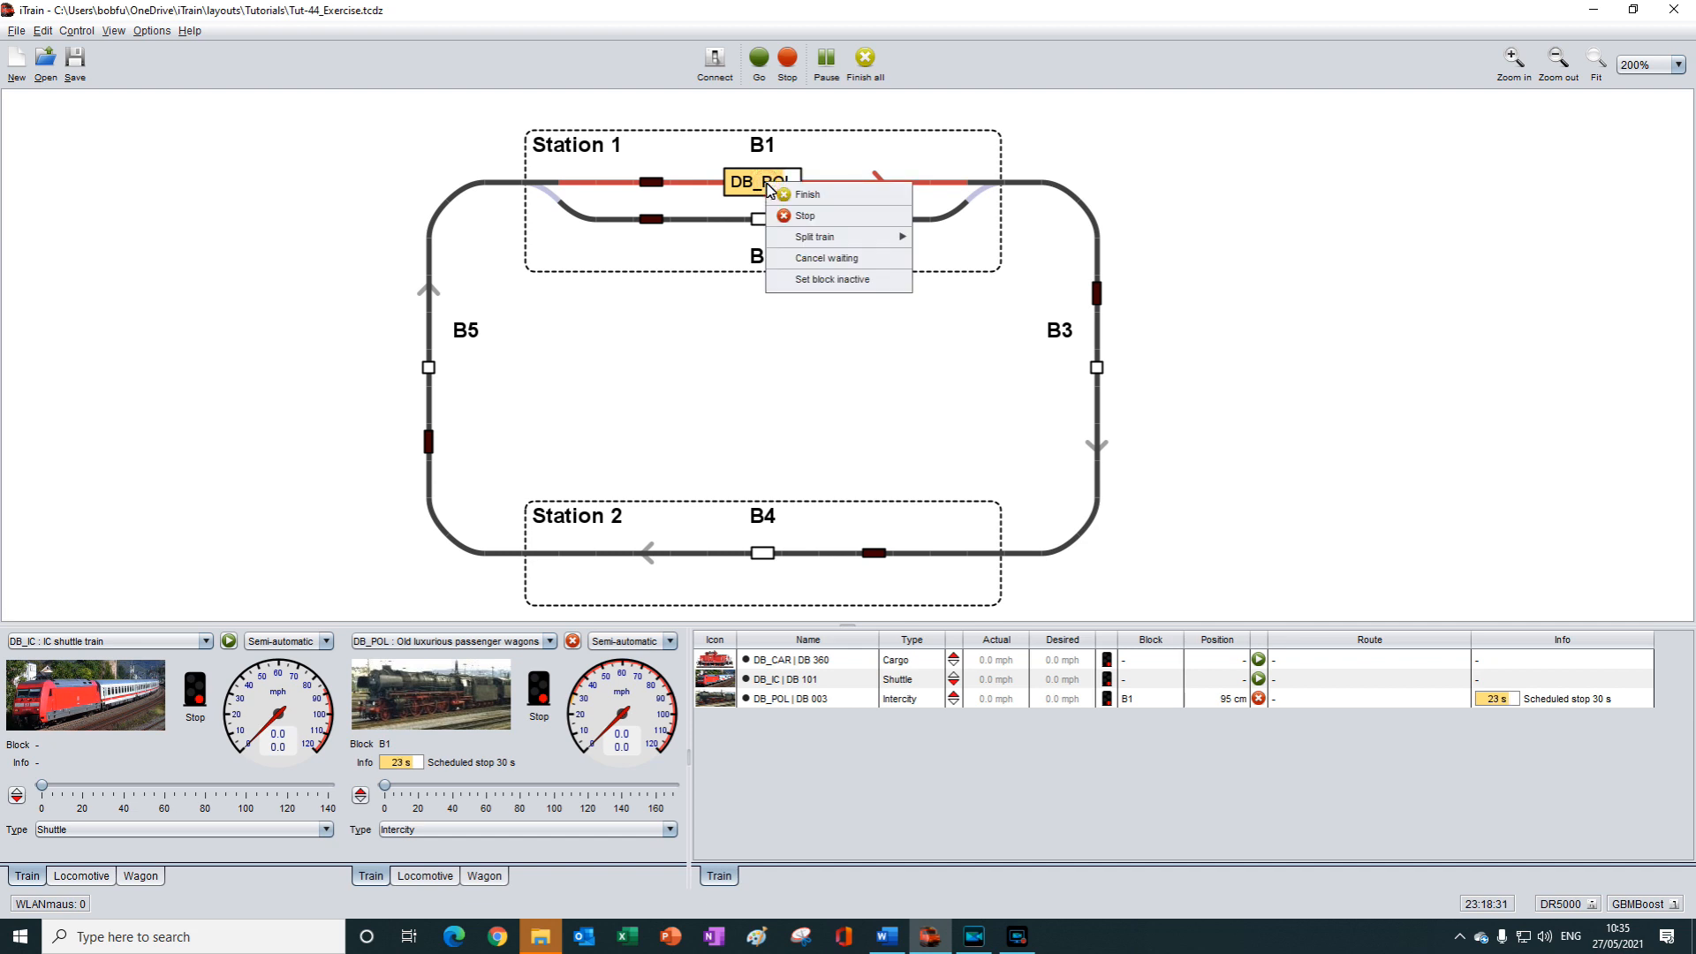
{"action": "left_click", "coordinate": [806, 259]}
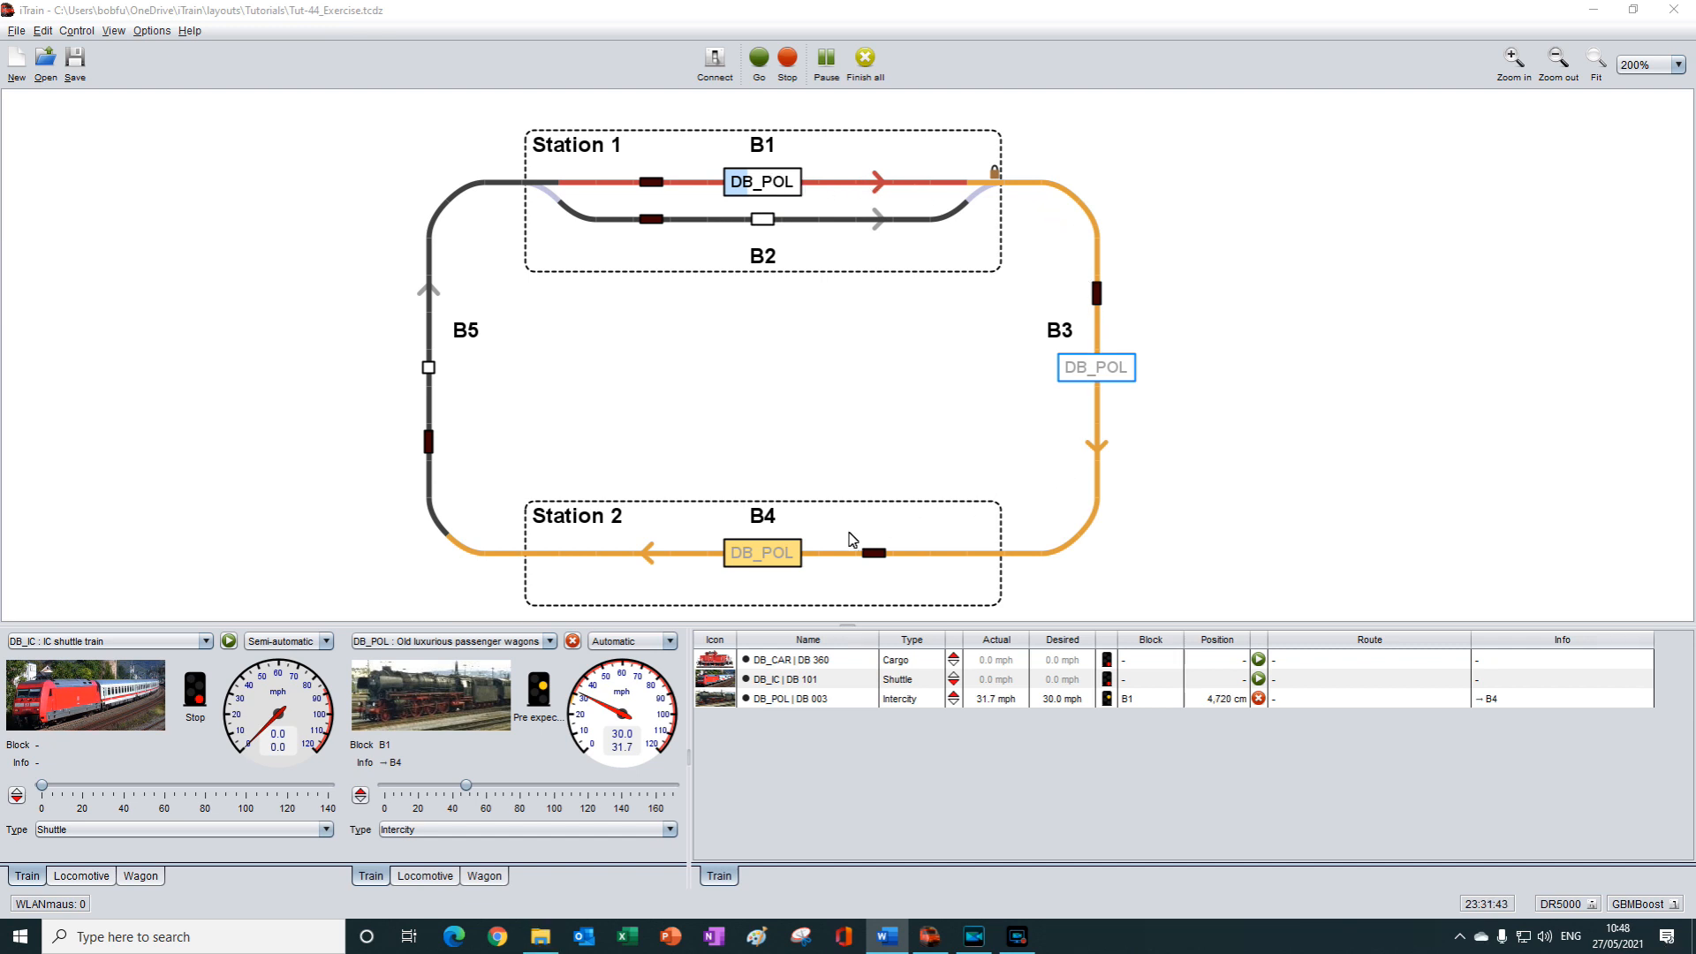
- Stop the trains in Station 1 and set its minimum and maximum wait for all train types to 1 s
{"action": "right_click", "coordinate": [844, 163]}
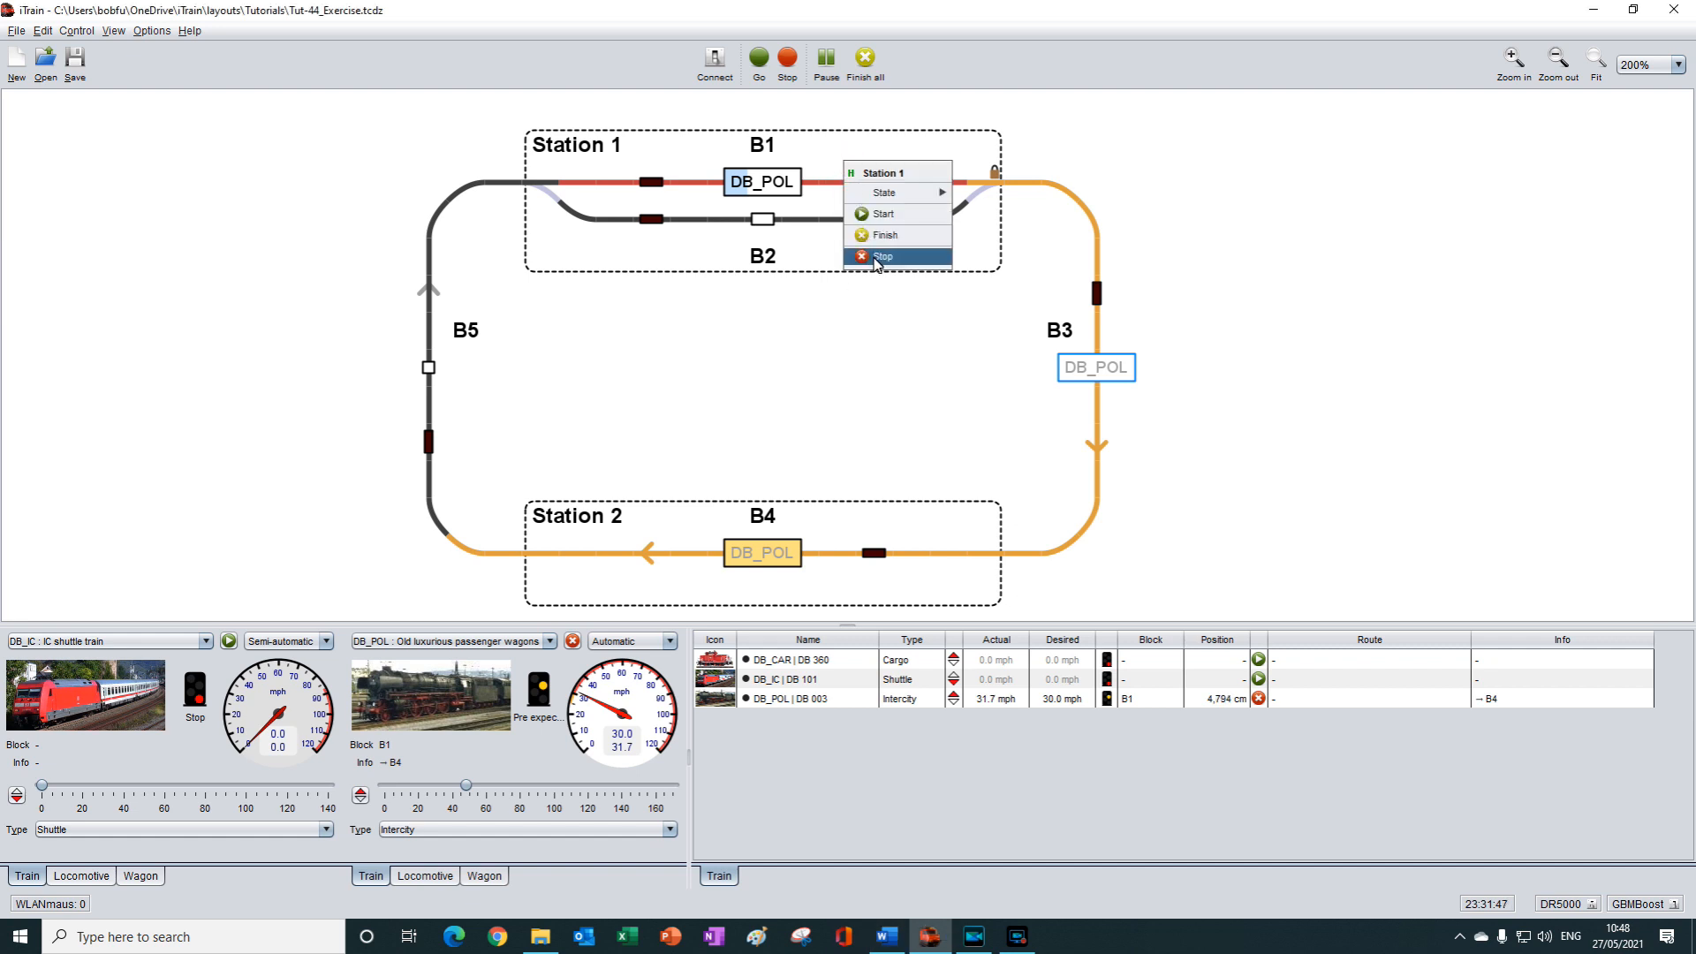
{"action": "left_click", "coordinate": [876, 257]}
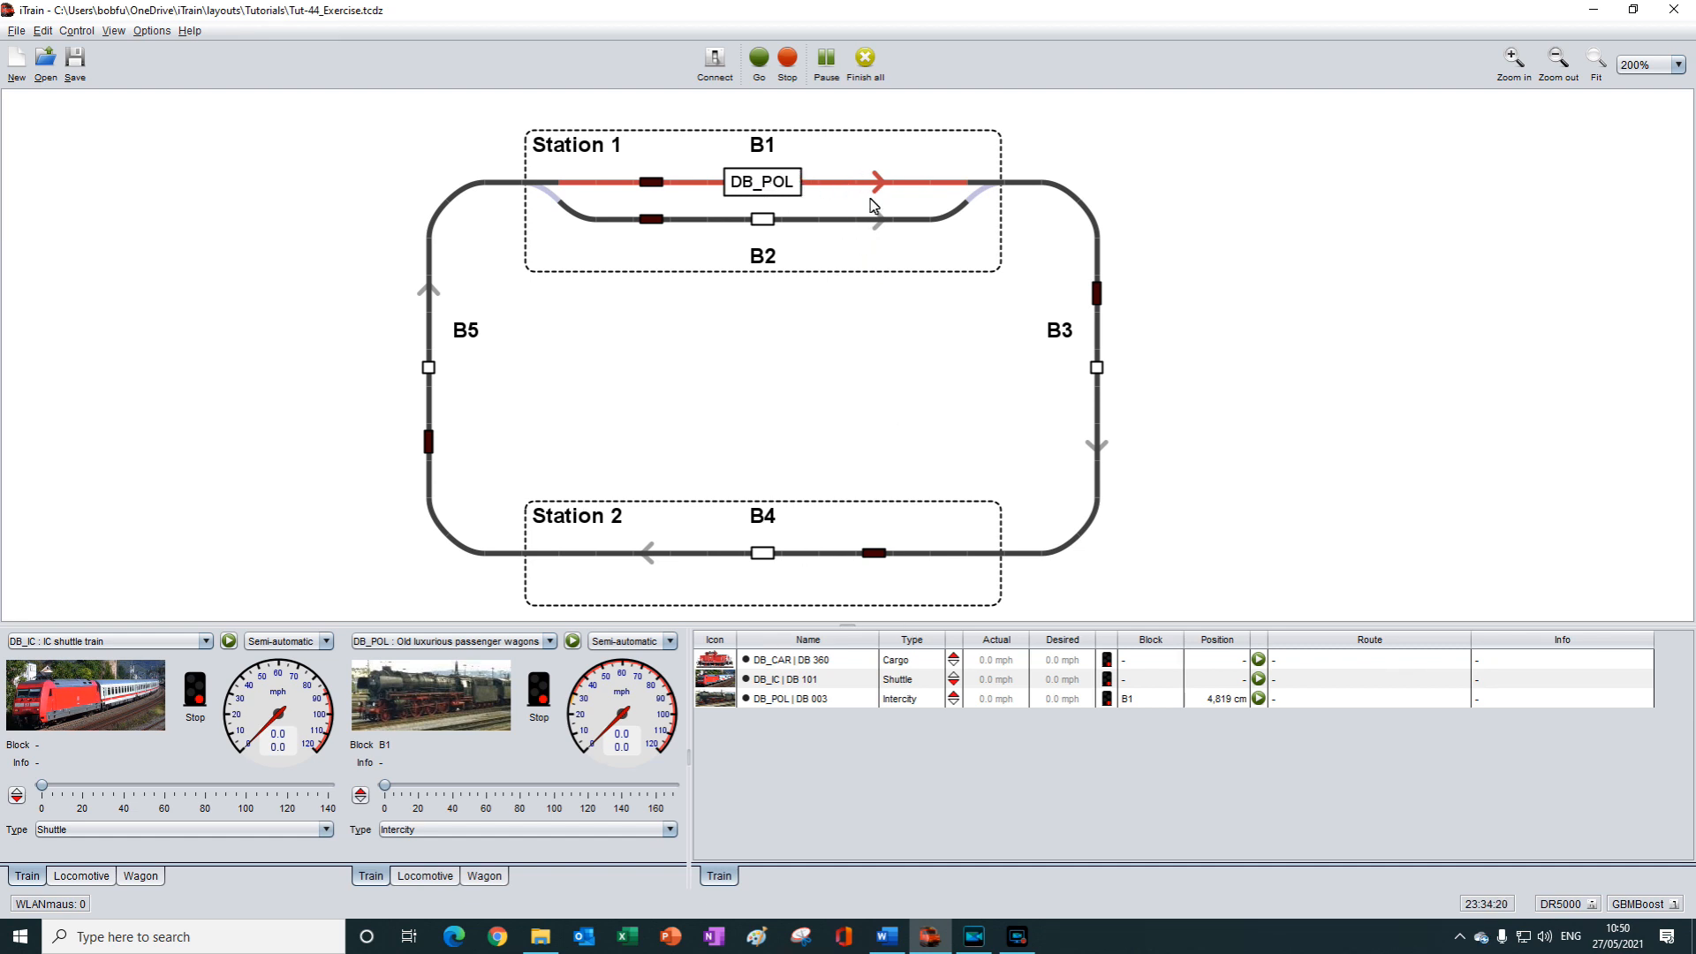
{"action": "right_click", "coordinate": [889, 159]}
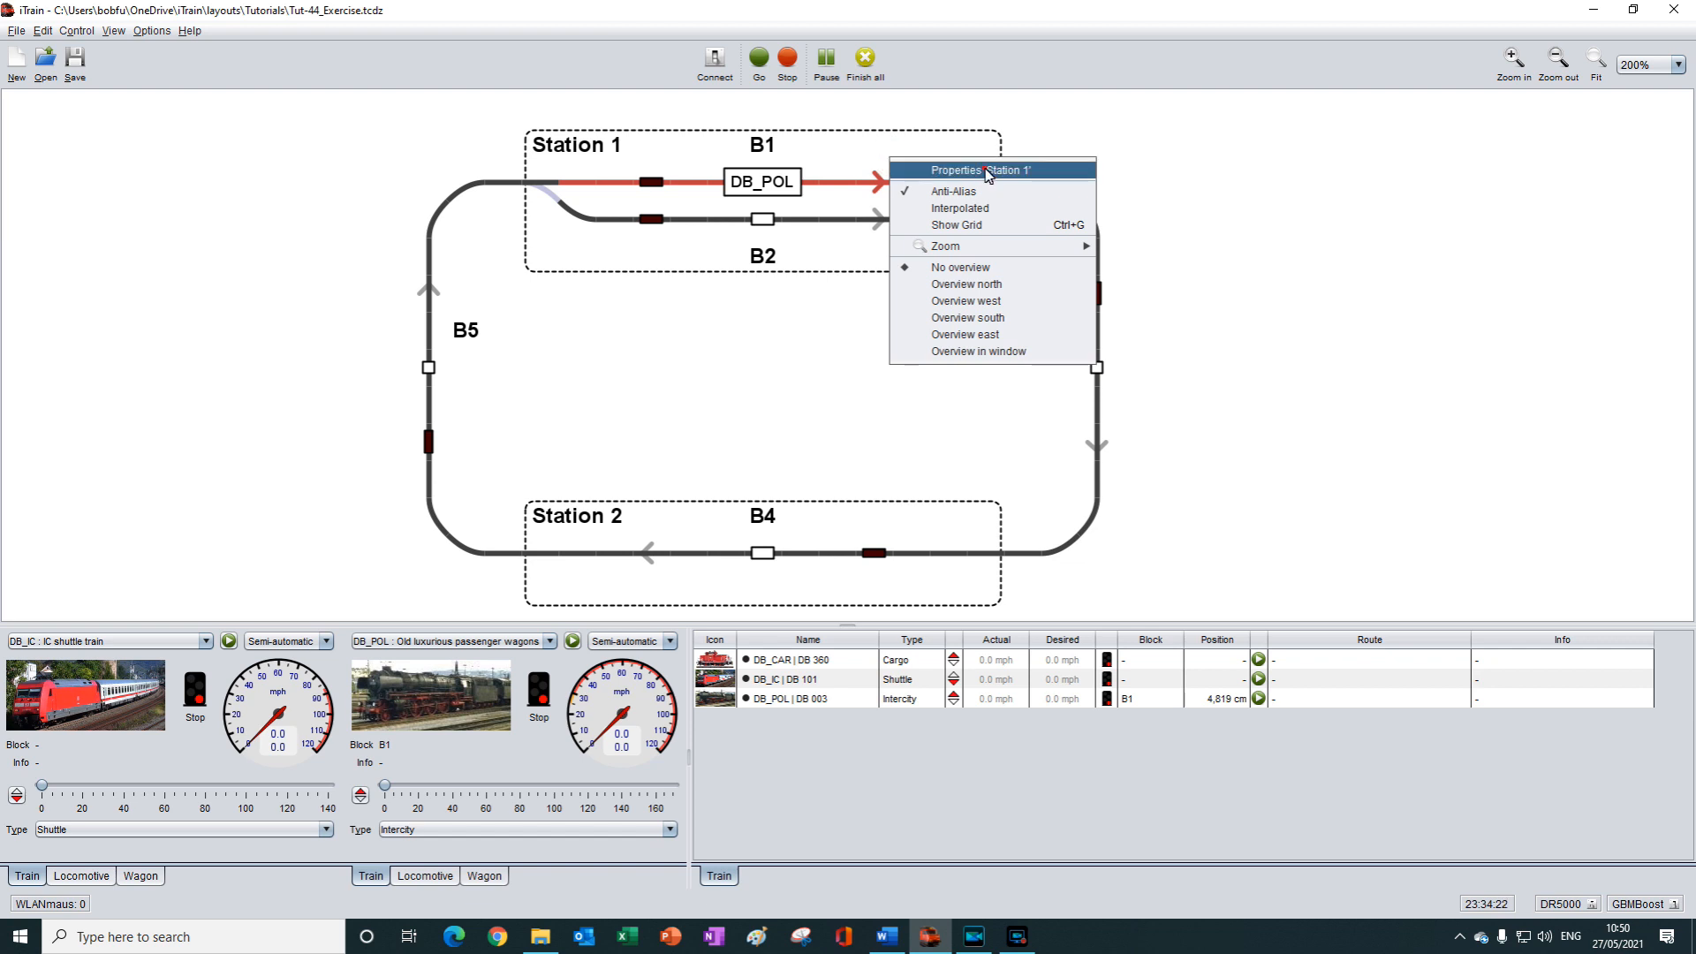
{"action": "left_click", "coordinate": [986, 171]}
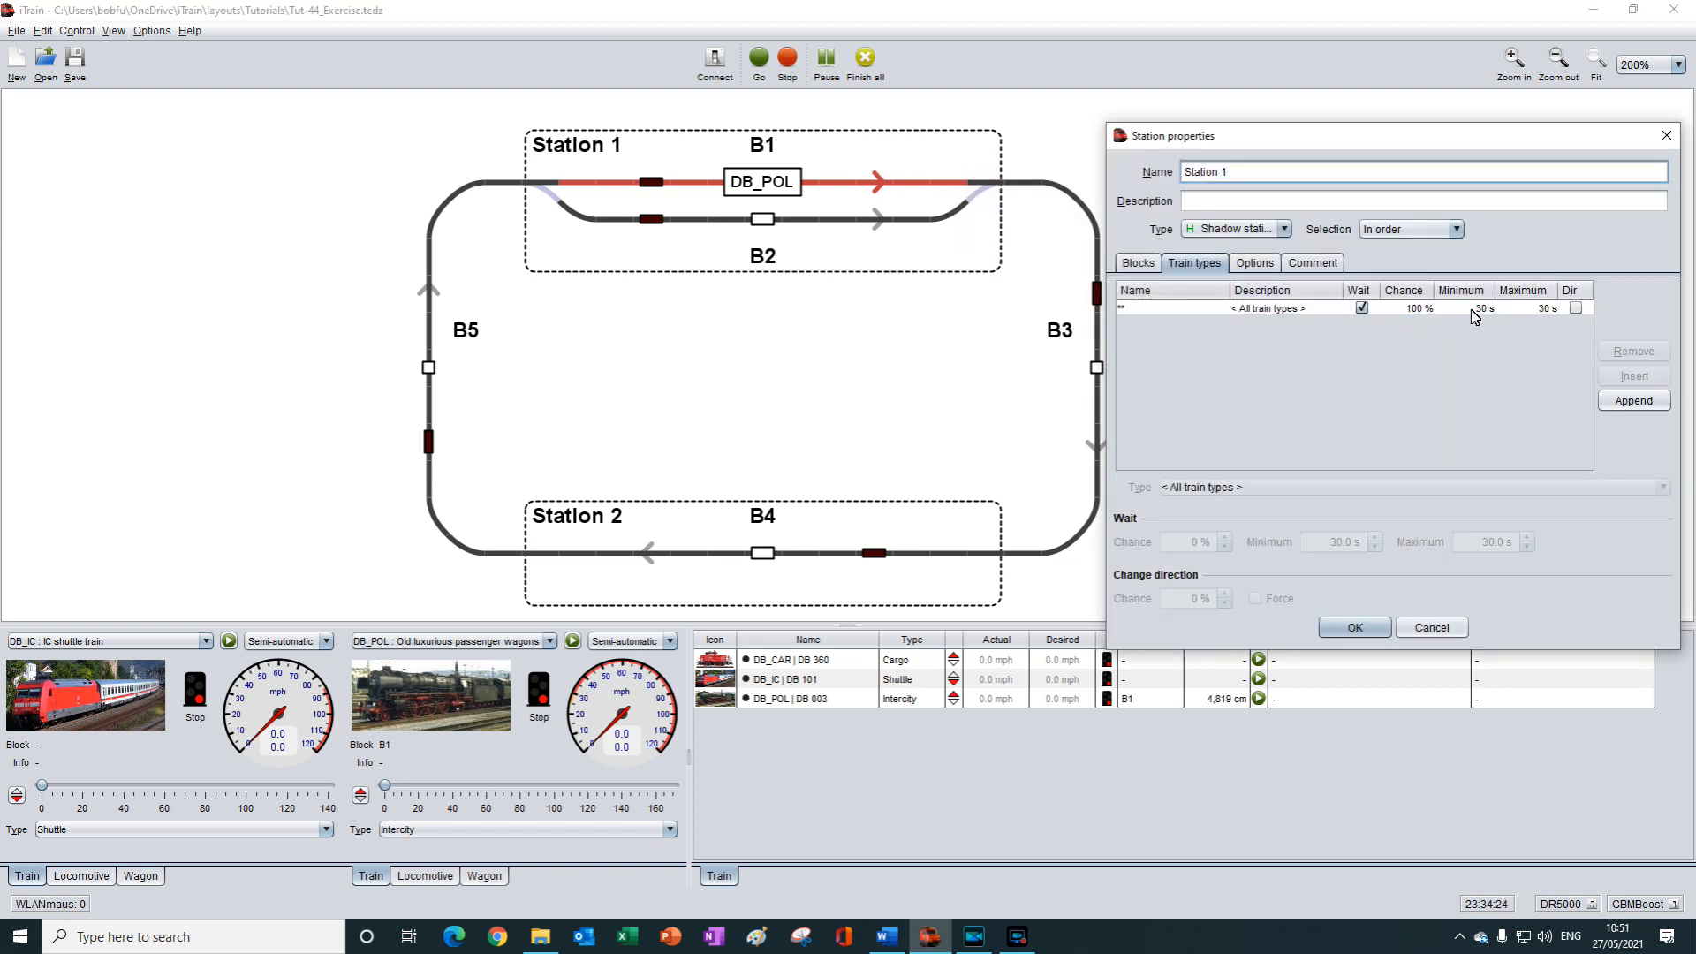
{"action": "left_click", "coordinate": [1473, 311]}
{"action": "left_click", "coordinate": [1323, 543]}
{"action": "triple_click", "coordinate": [1325, 545]}
{"action": "type", "text": "1"}
{"action": "triple_click", "coordinate": [1483, 545]}
{"action": "type", "text": "1"}
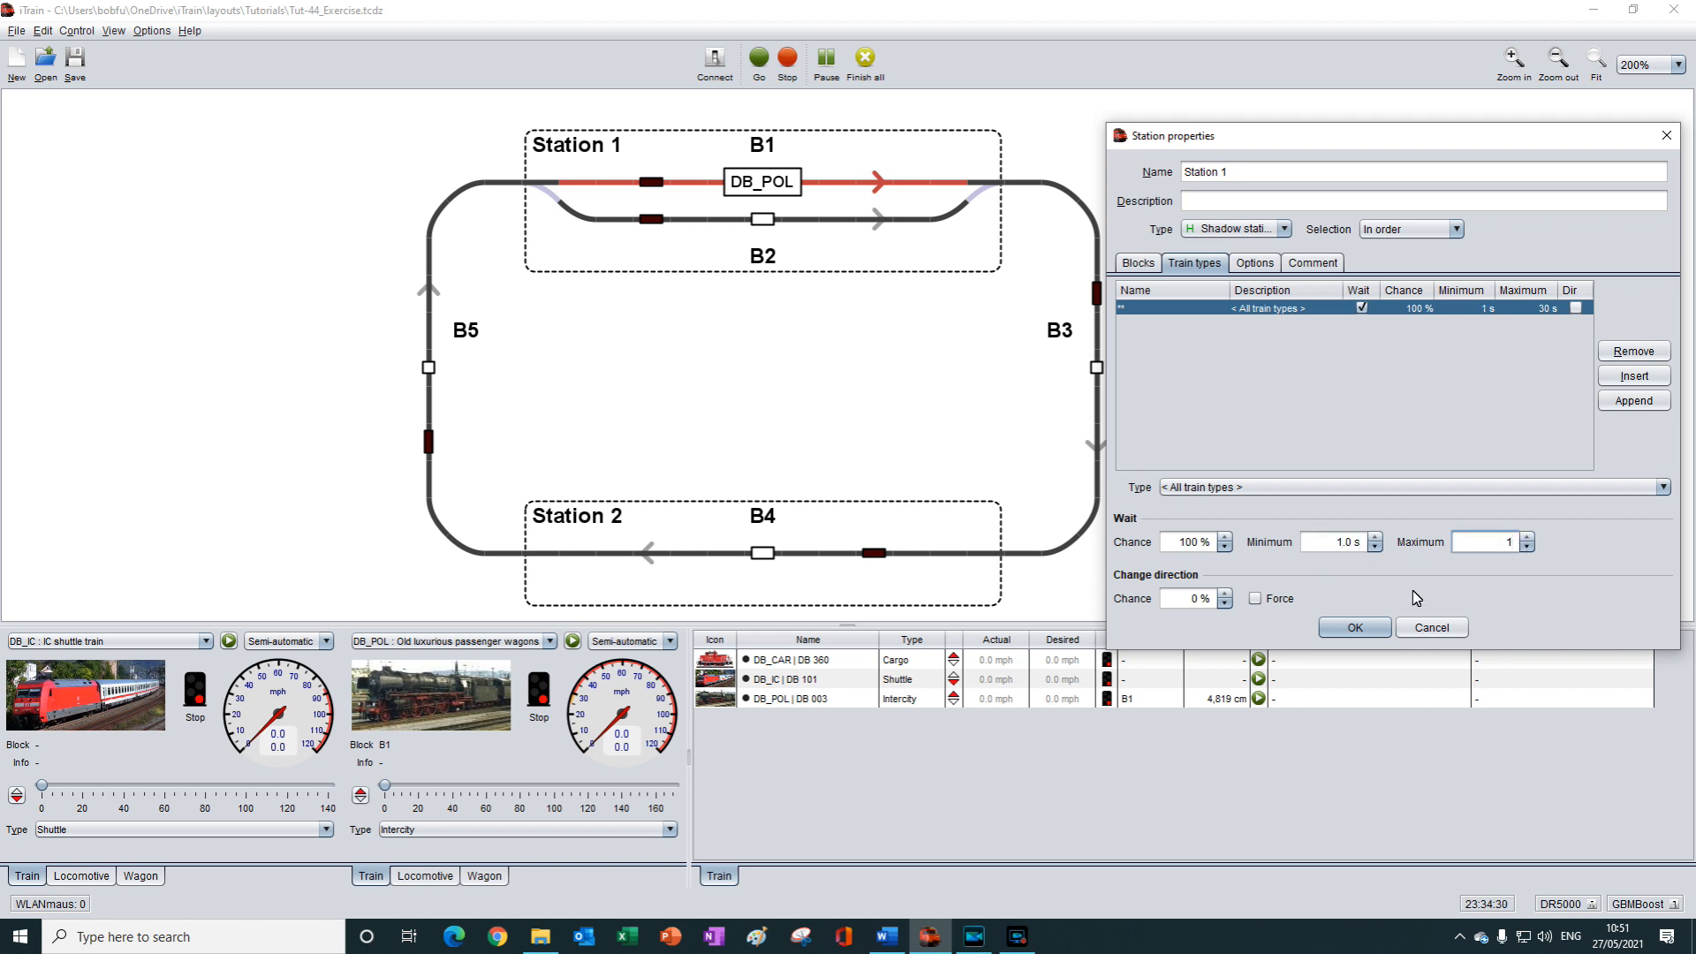
{"action": "left_click", "coordinate": [1355, 628]}
- Set Station 2's minimum and maximum wait for all train types to 1 s
{"action": "right_click", "coordinate": [908, 519]}
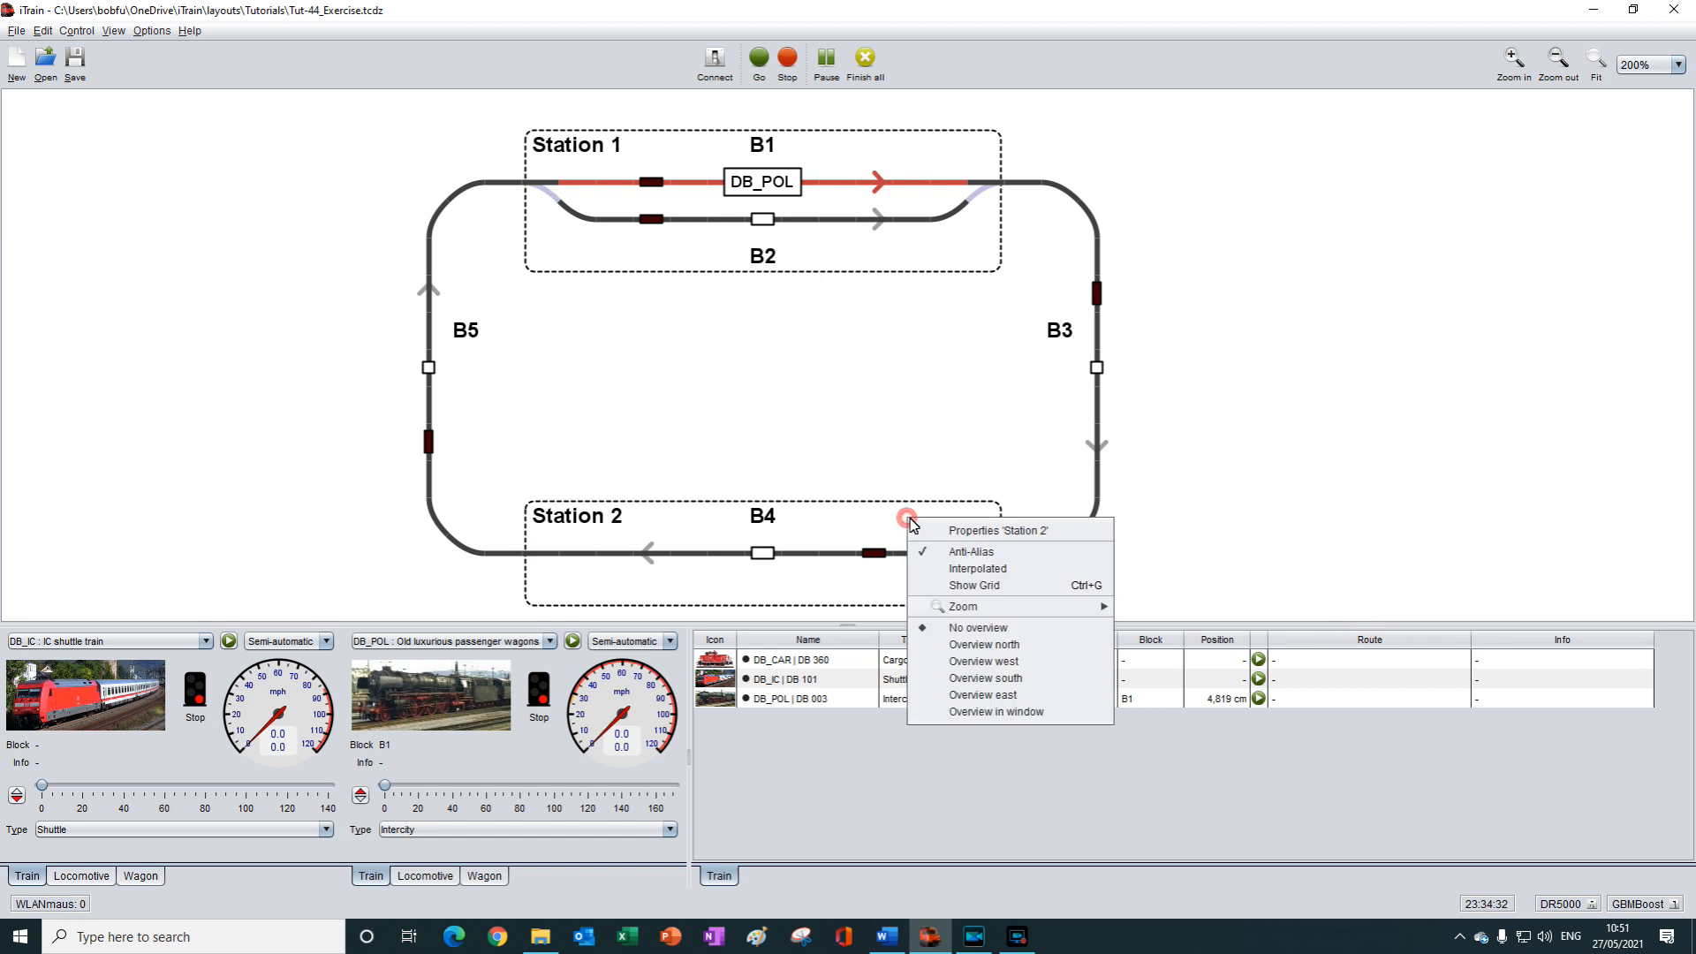
{"action": "left_click", "coordinate": [977, 533]}
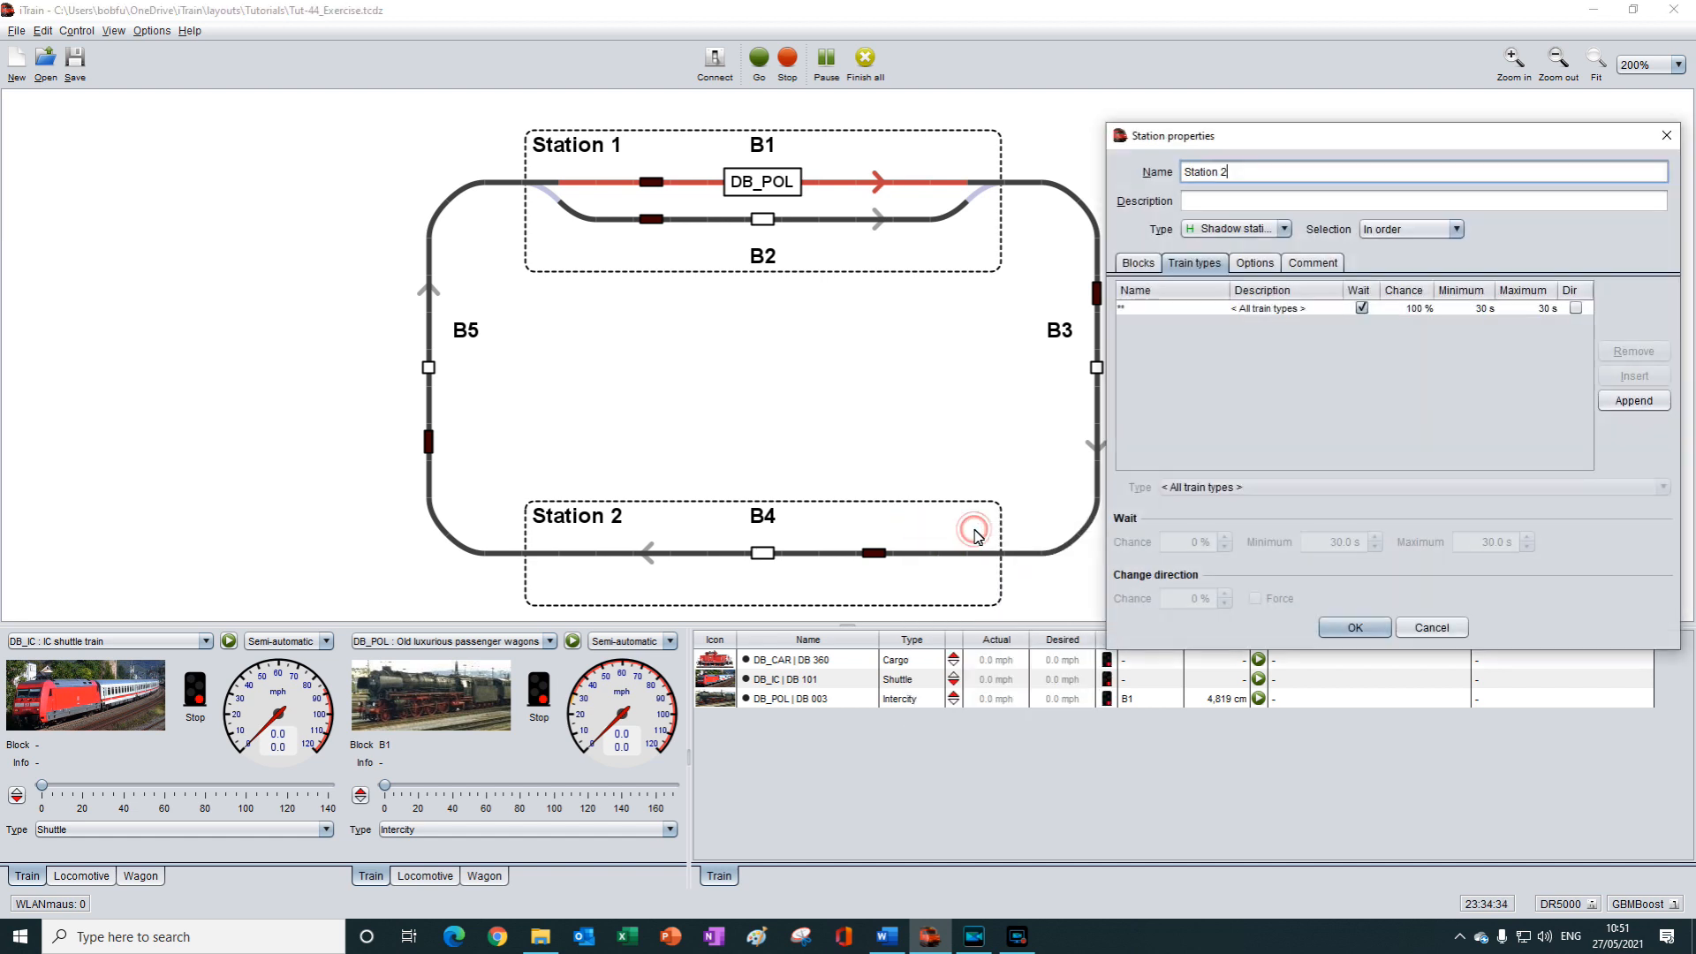
{"action": "left_click", "coordinate": [1470, 311]}
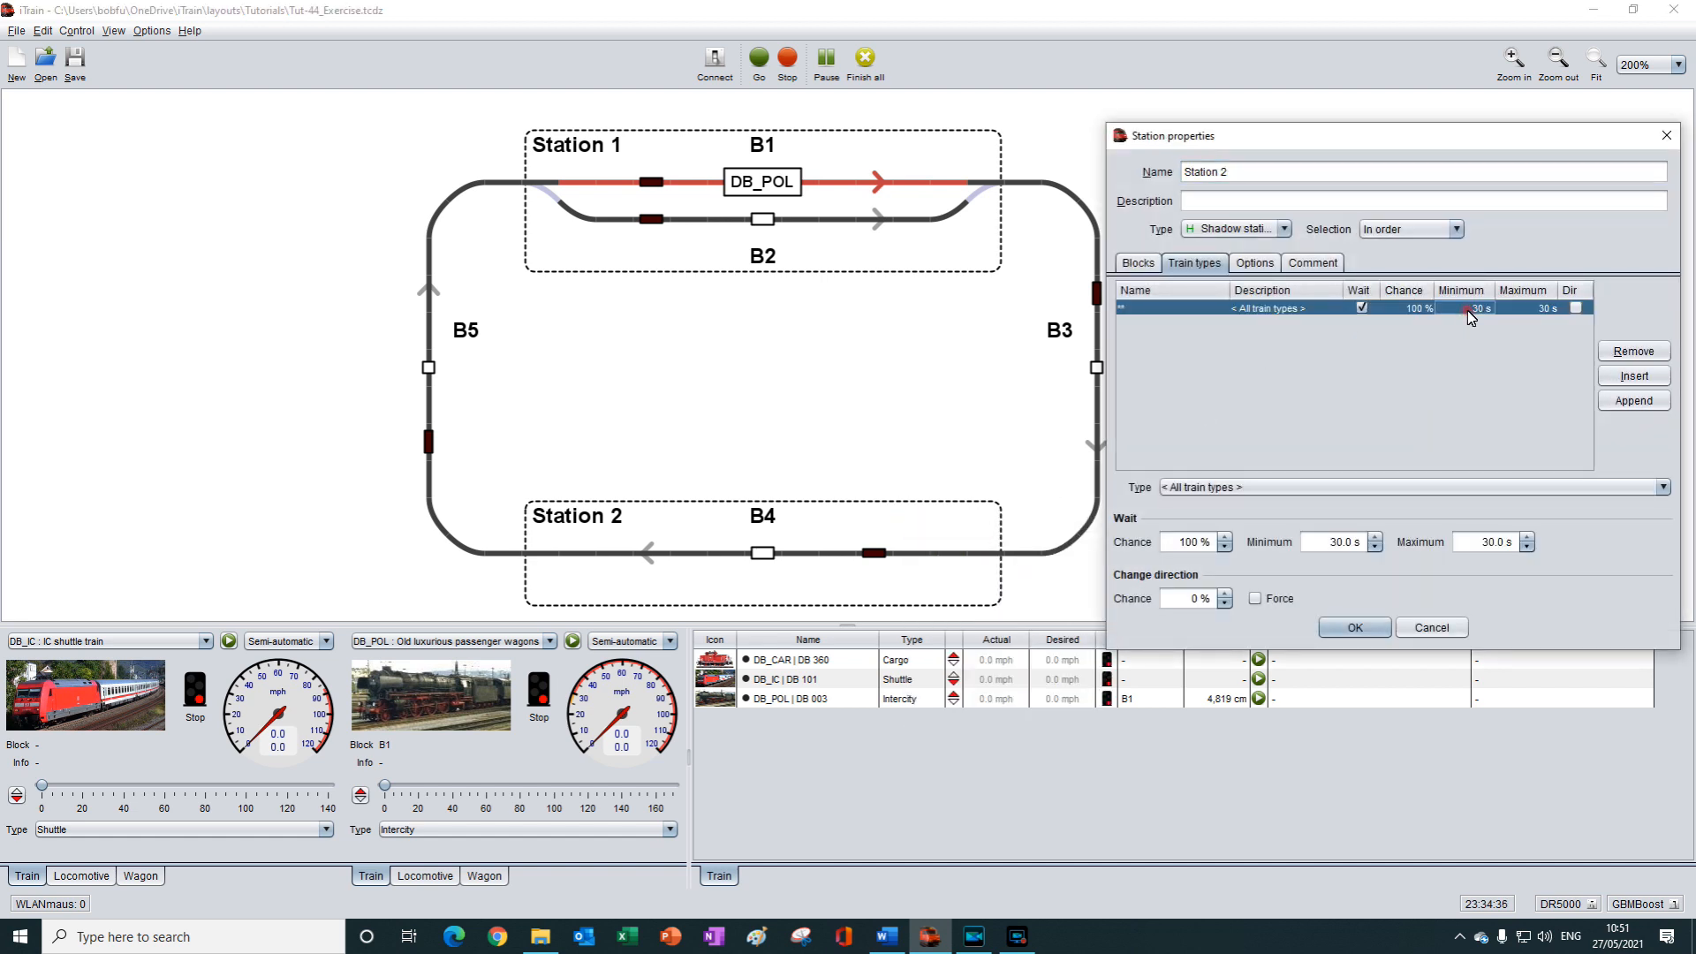
{"action": "double_click", "coordinate": [1325, 543]}
{"action": "type", "text": "1"}
{"action": "double_click", "coordinate": [1475, 544]}
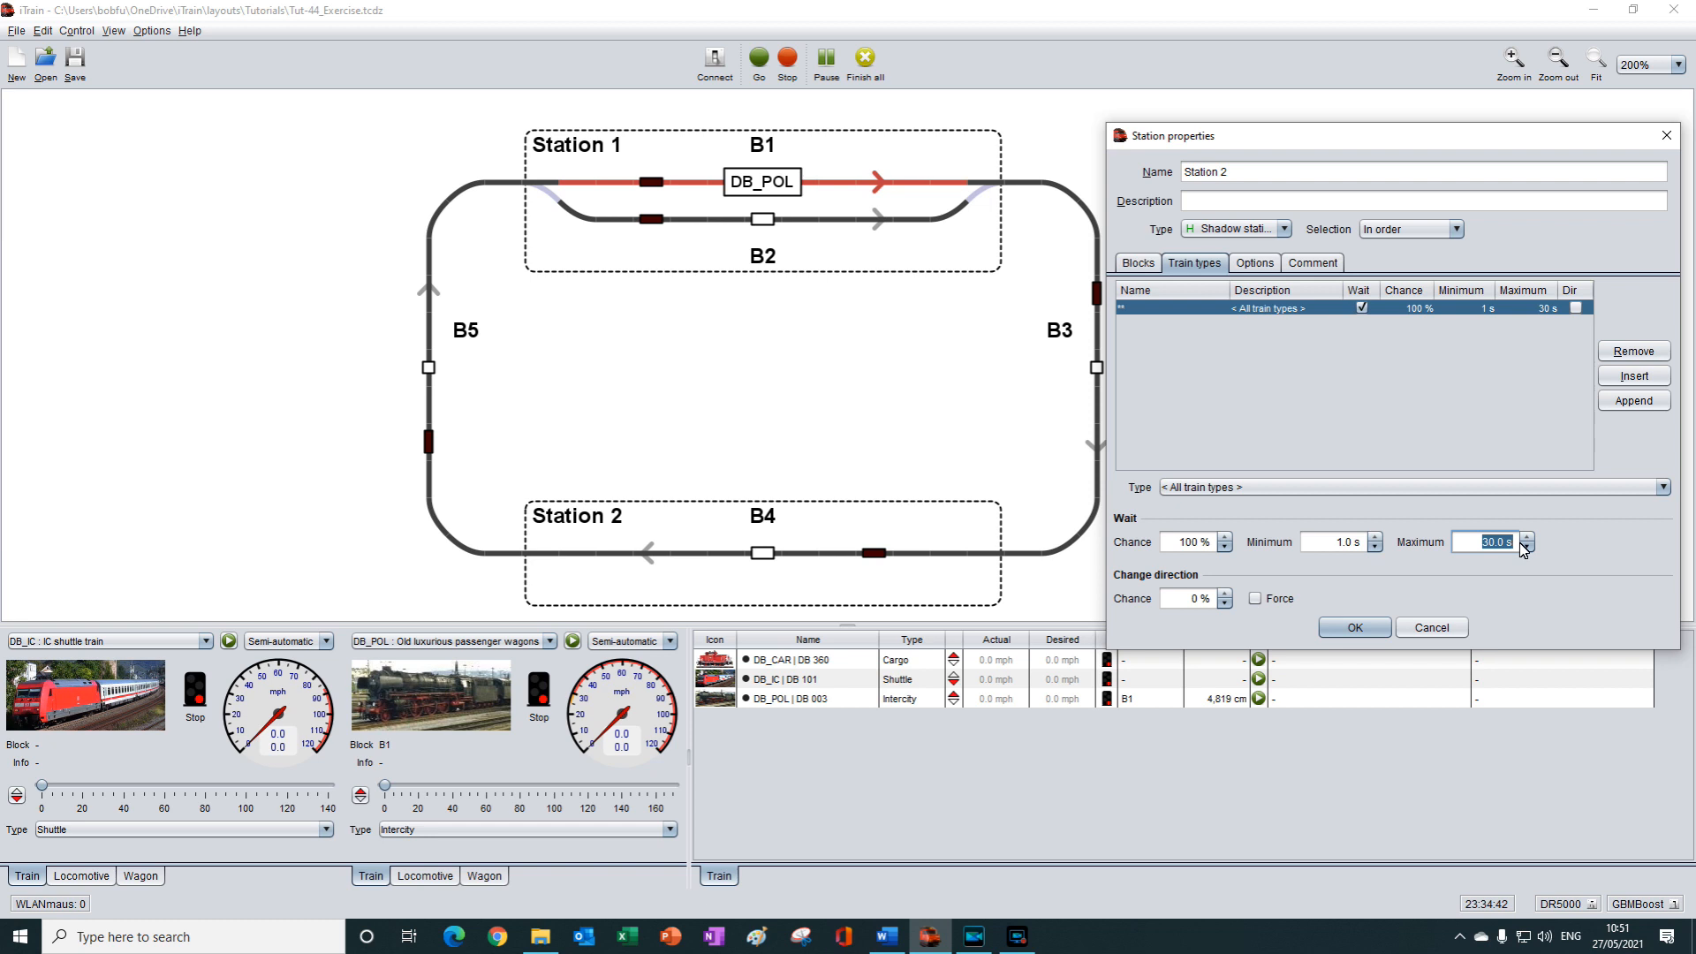
{"action": "type", "text": "1"}
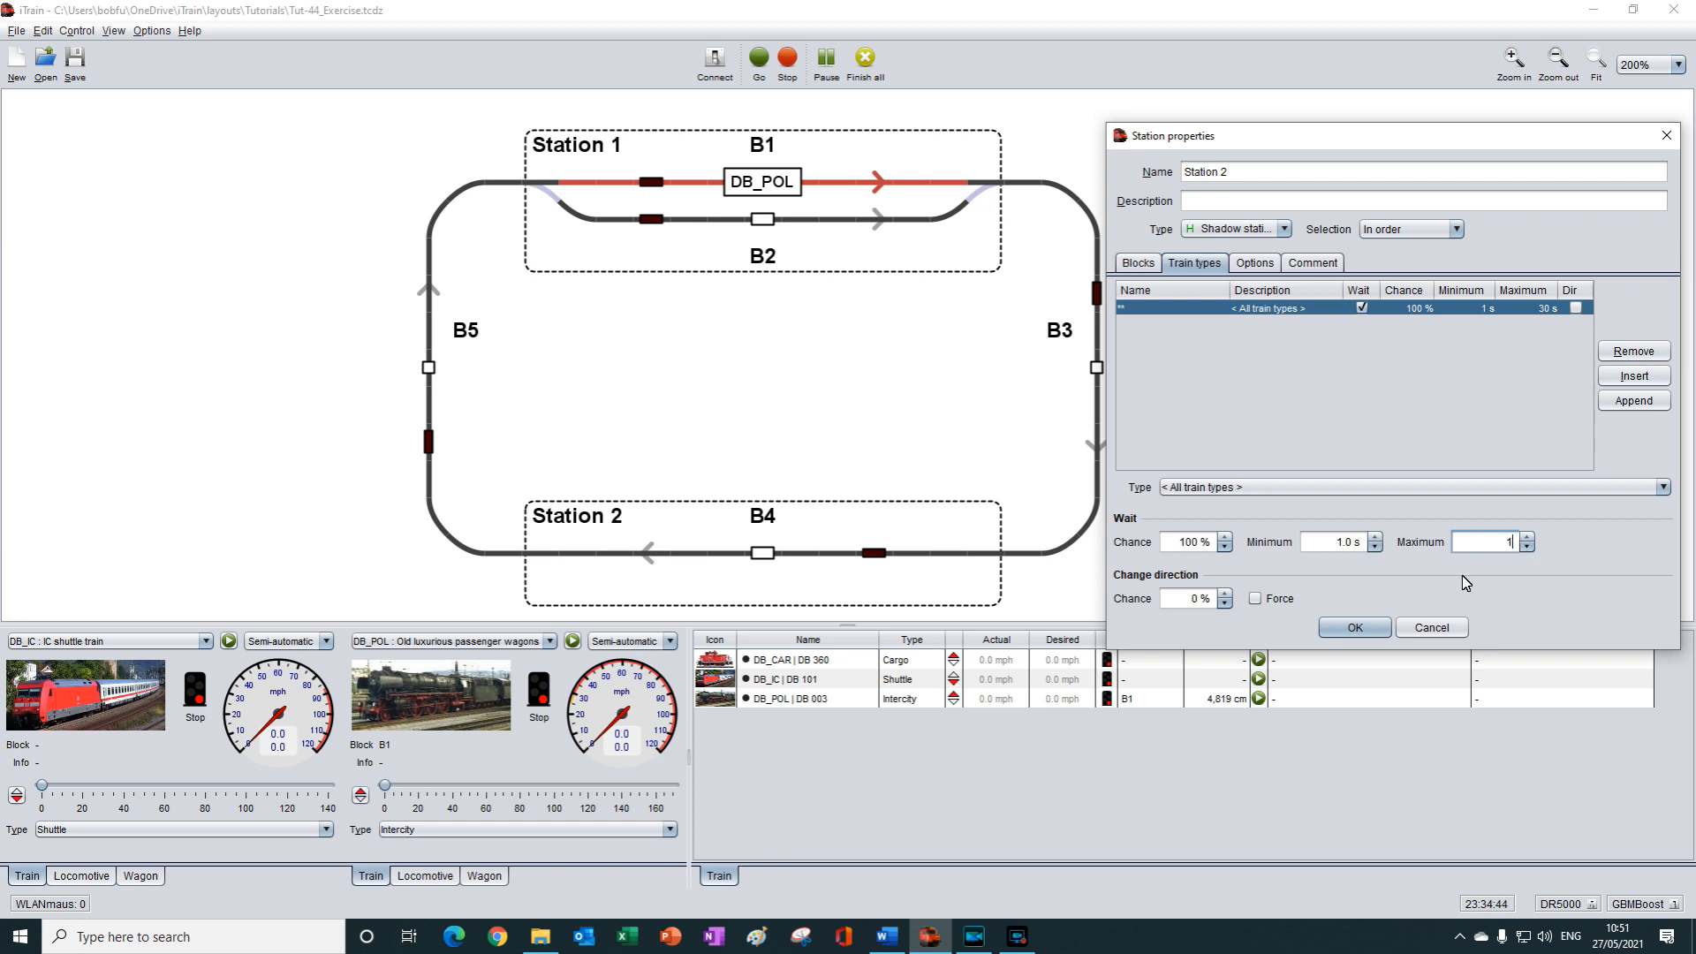
{"action": "left_click", "coordinate": [1372, 630]}
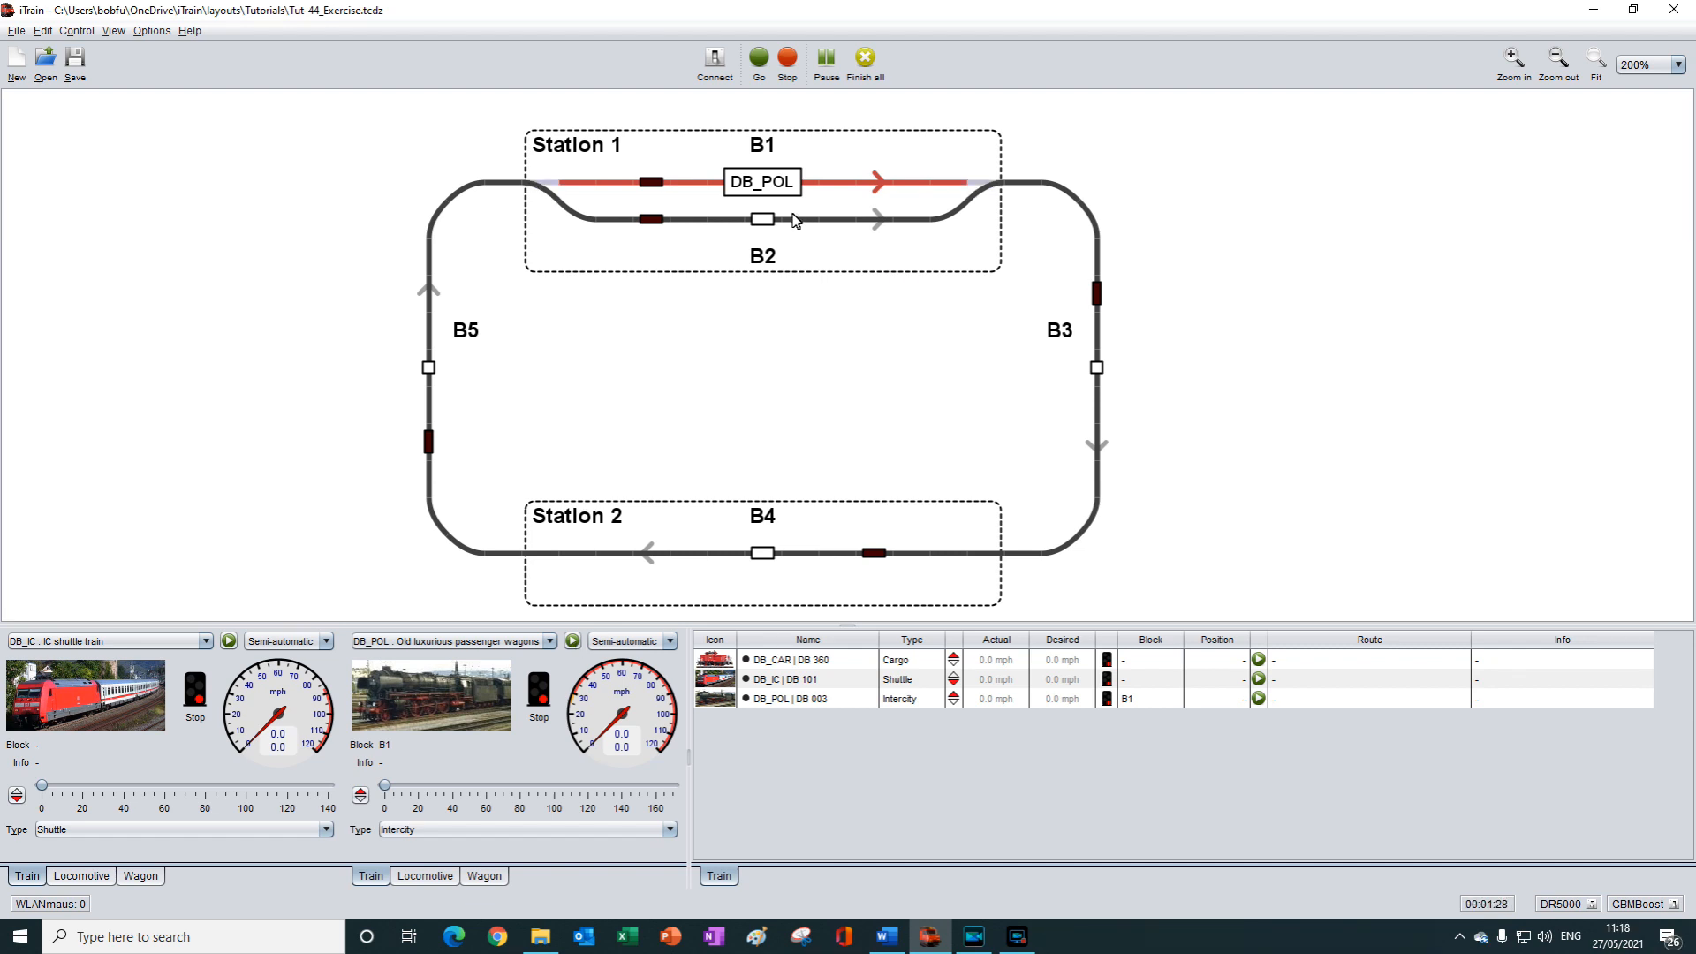
- Start the DB_POL train from block B1 and set block B1 inactive once the train has left it
{"action": "right_click", "coordinate": [781, 188]}
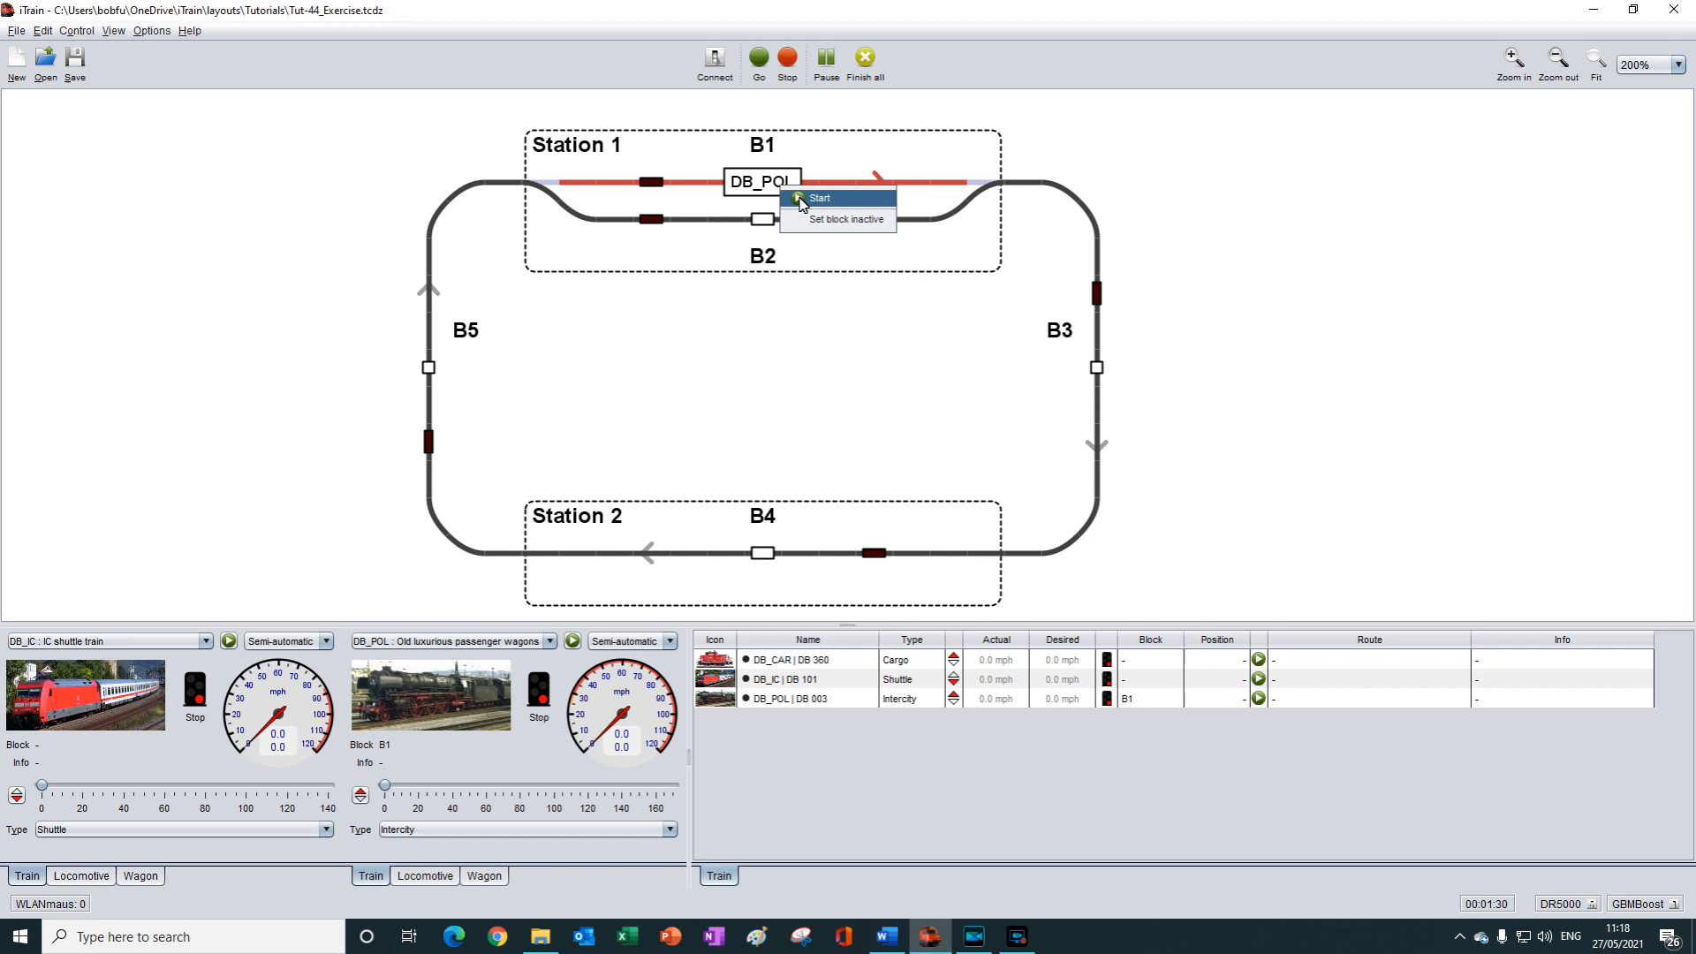
{"action": "left_click", "coordinate": [802, 199]}
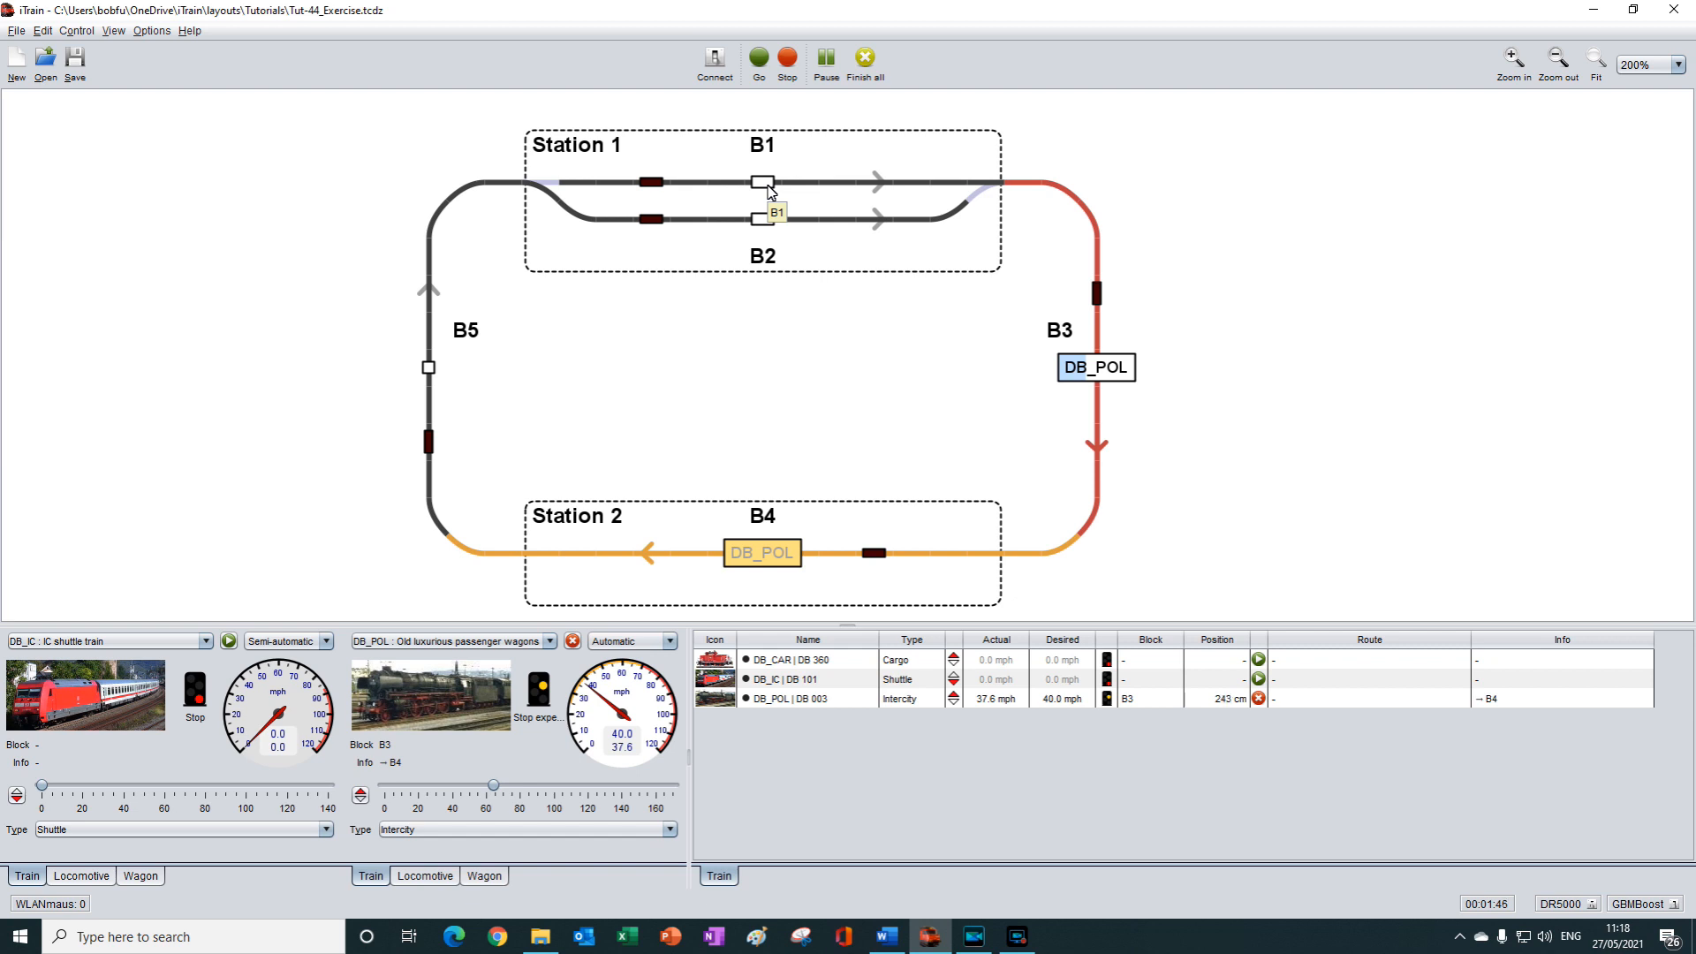
{"action": "right_click", "coordinate": [765, 185]}
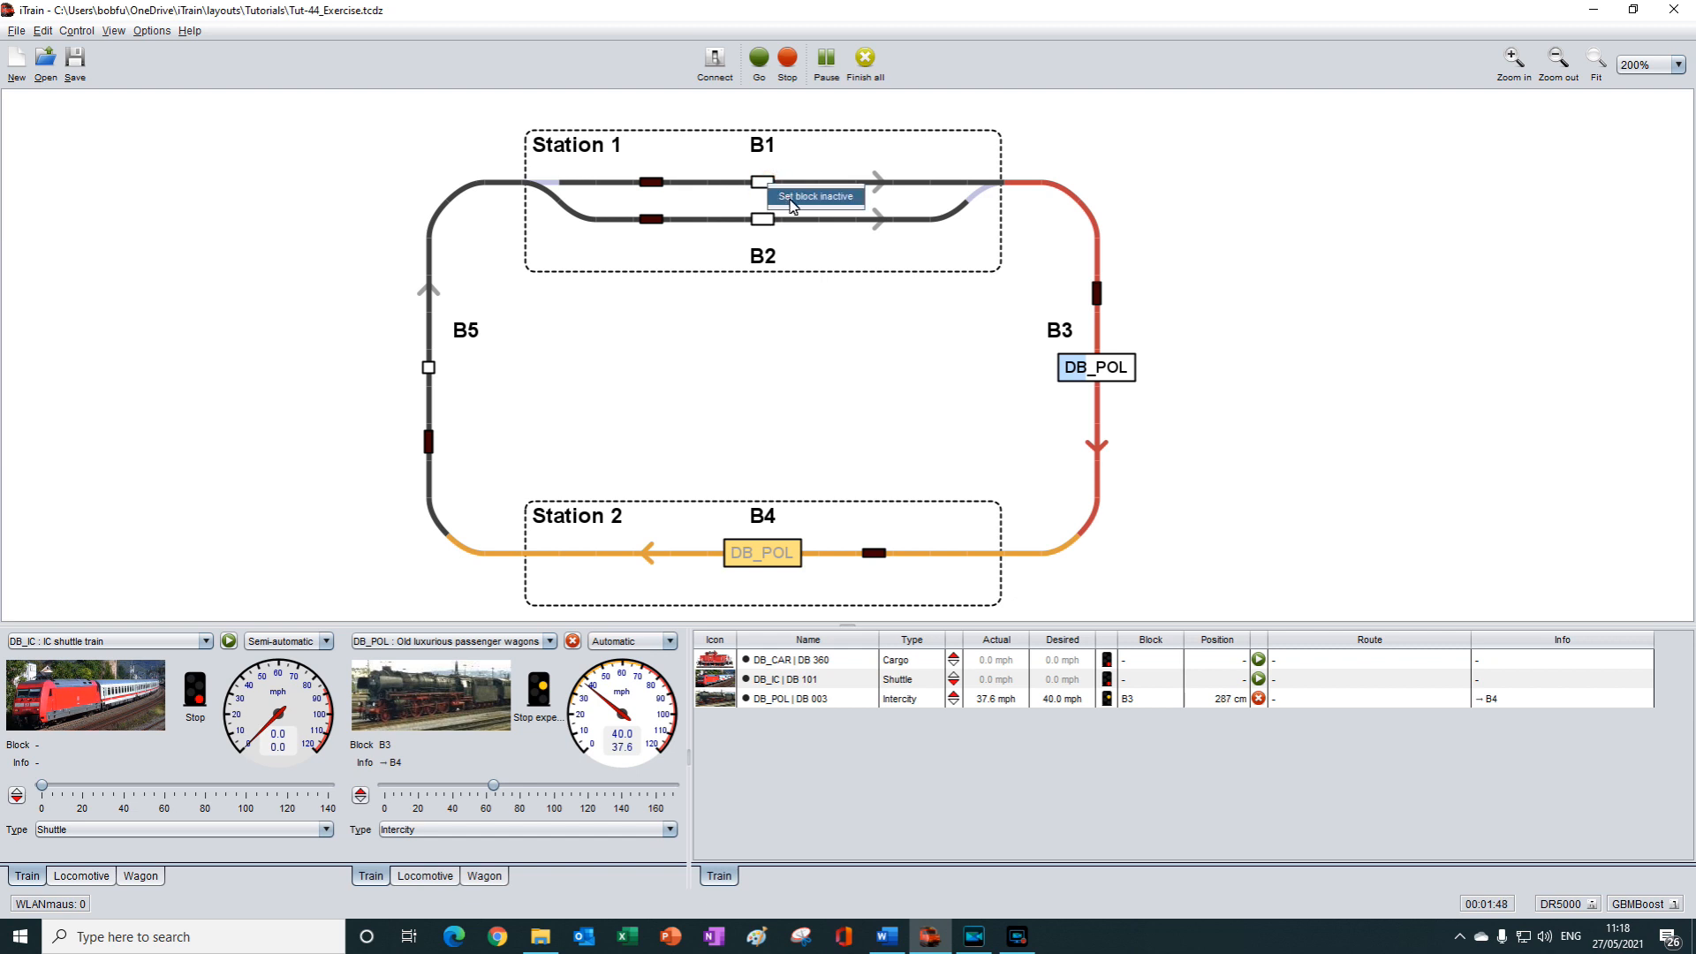
{"action": "left_click", "coordinate": [792, 206]}
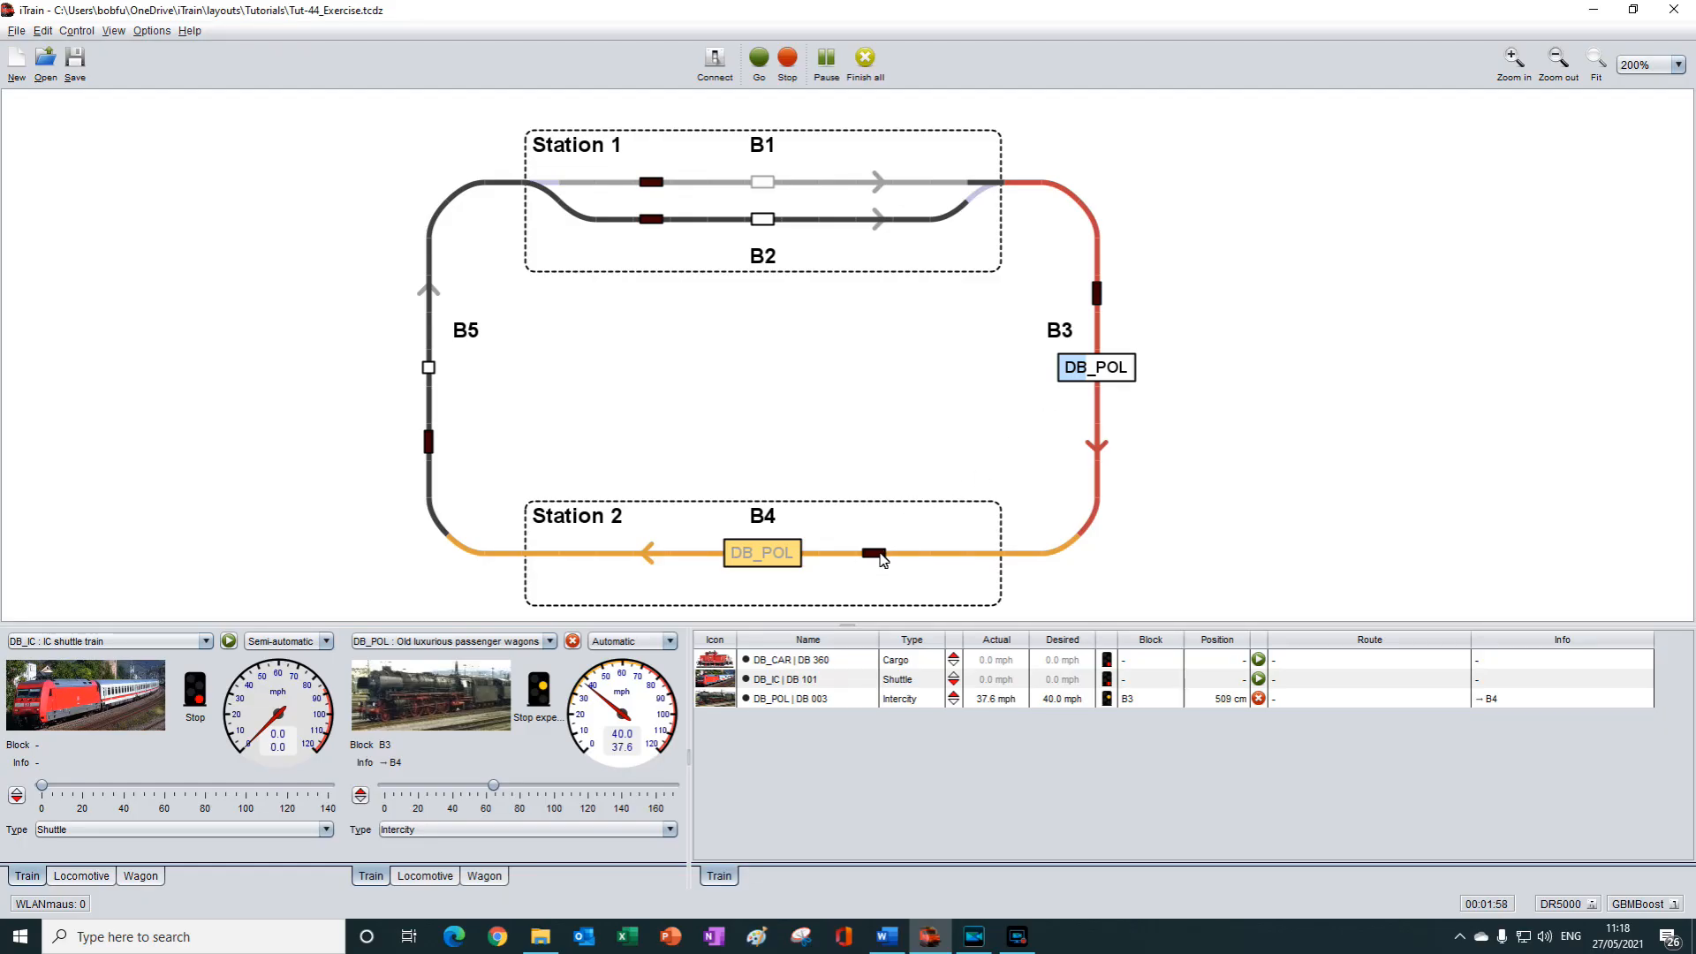
- Trigger block B4's feedback to keep the DB_POL train running round, and stop it in block B2
{"action": "left_click", "coordinate": [874, 553]}
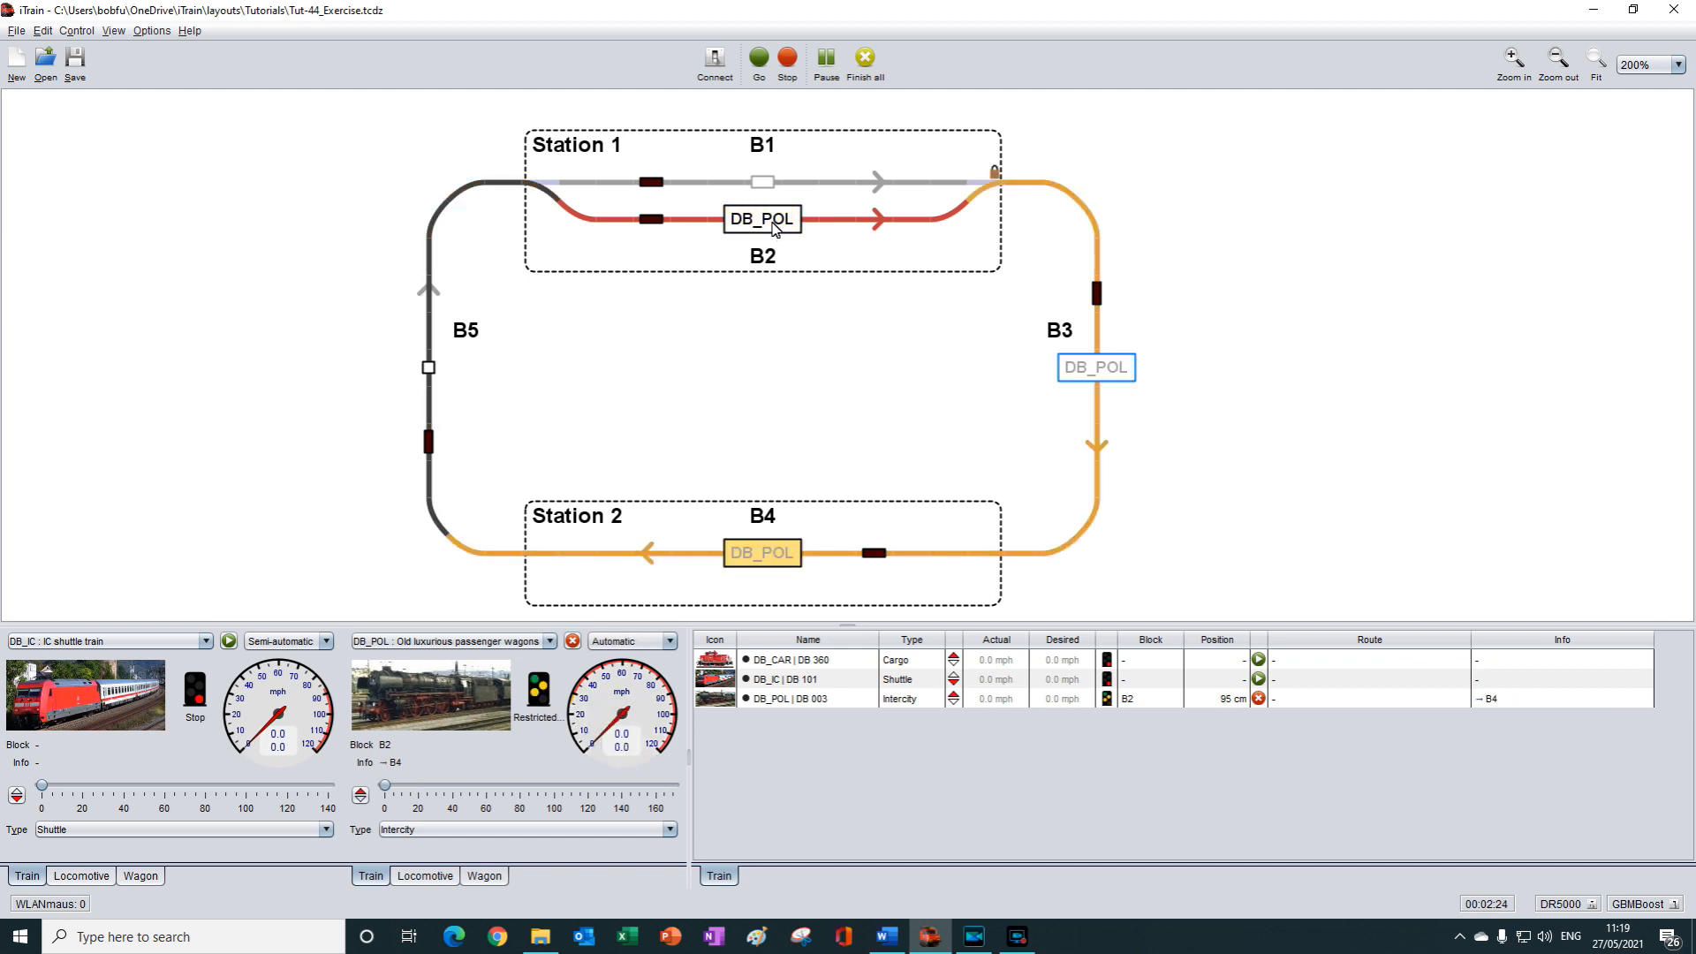
{"action": "right_click", "coordinate": [773, 226]}
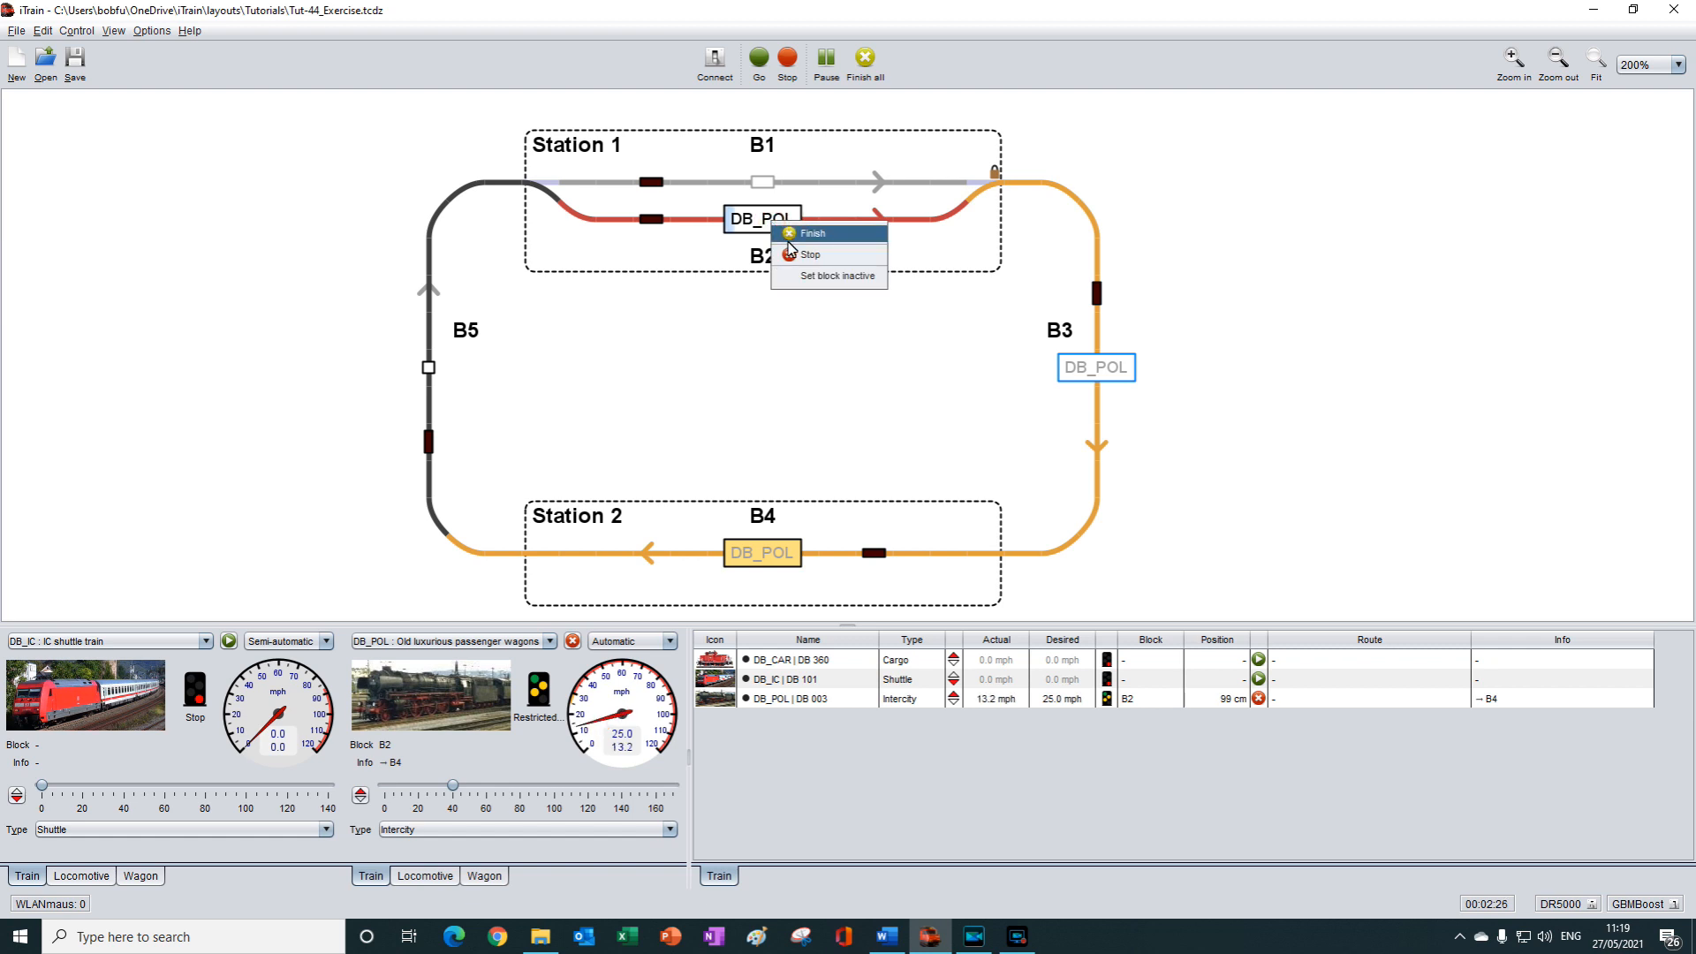
{"action": "left_click", "coordinate": [791, 256]}
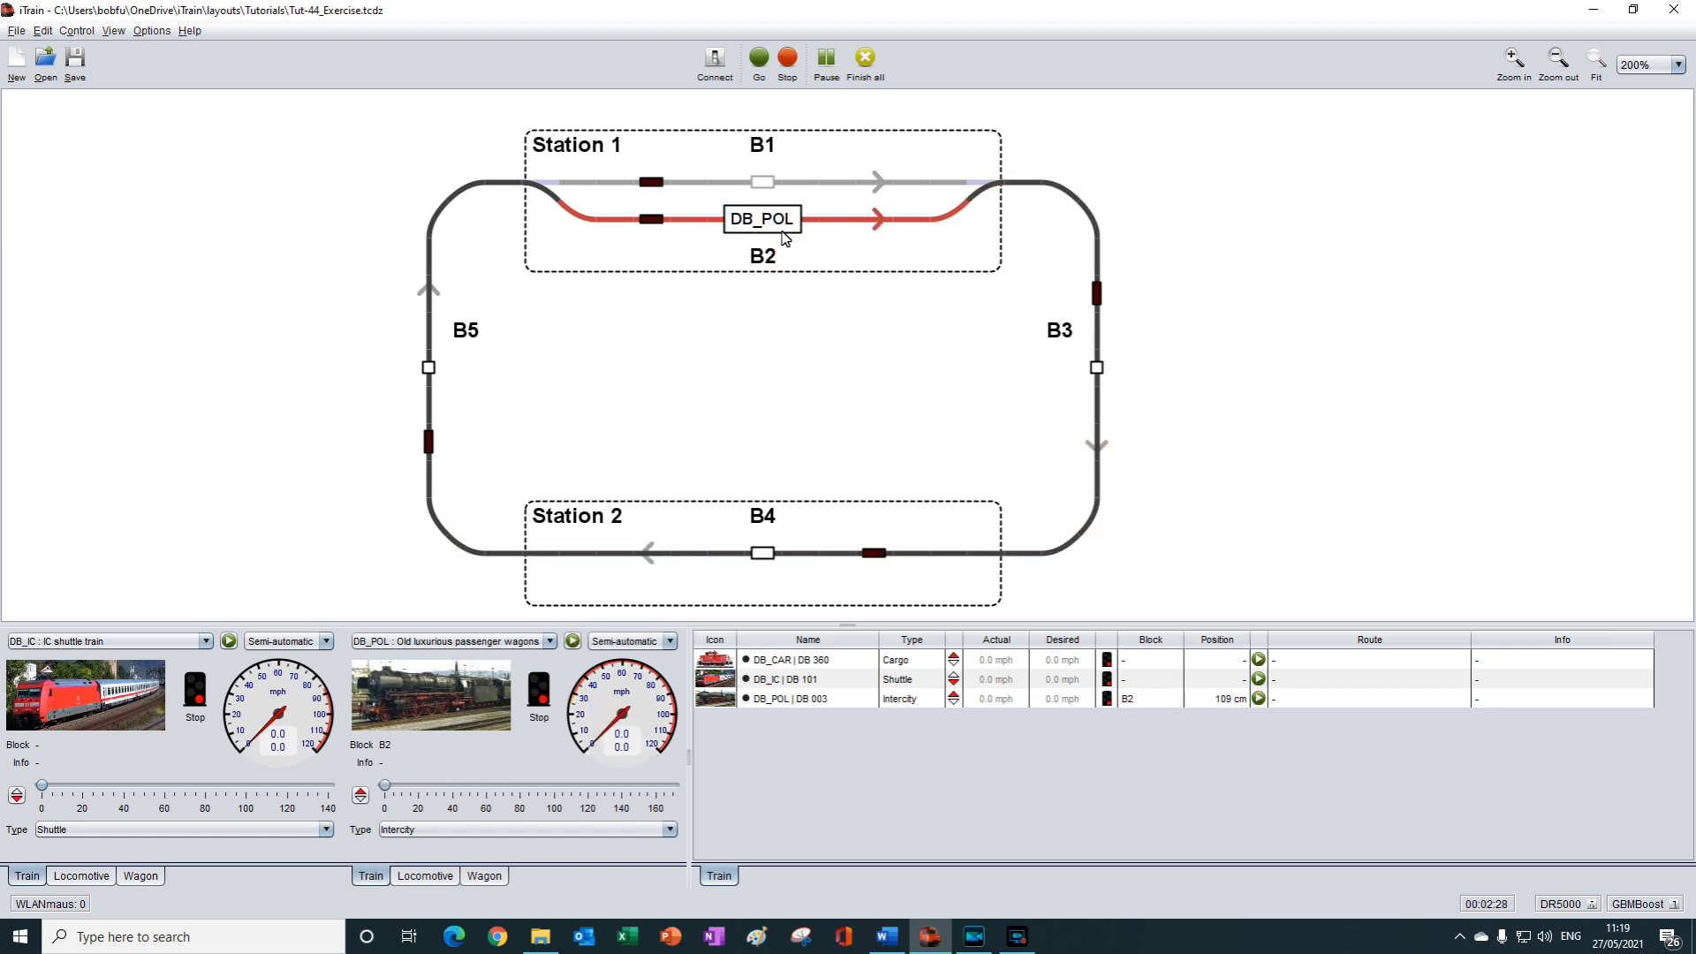
- Make block B1 in Station 1 active again
{"action": "right_click", "coordinate": [767, 187]}
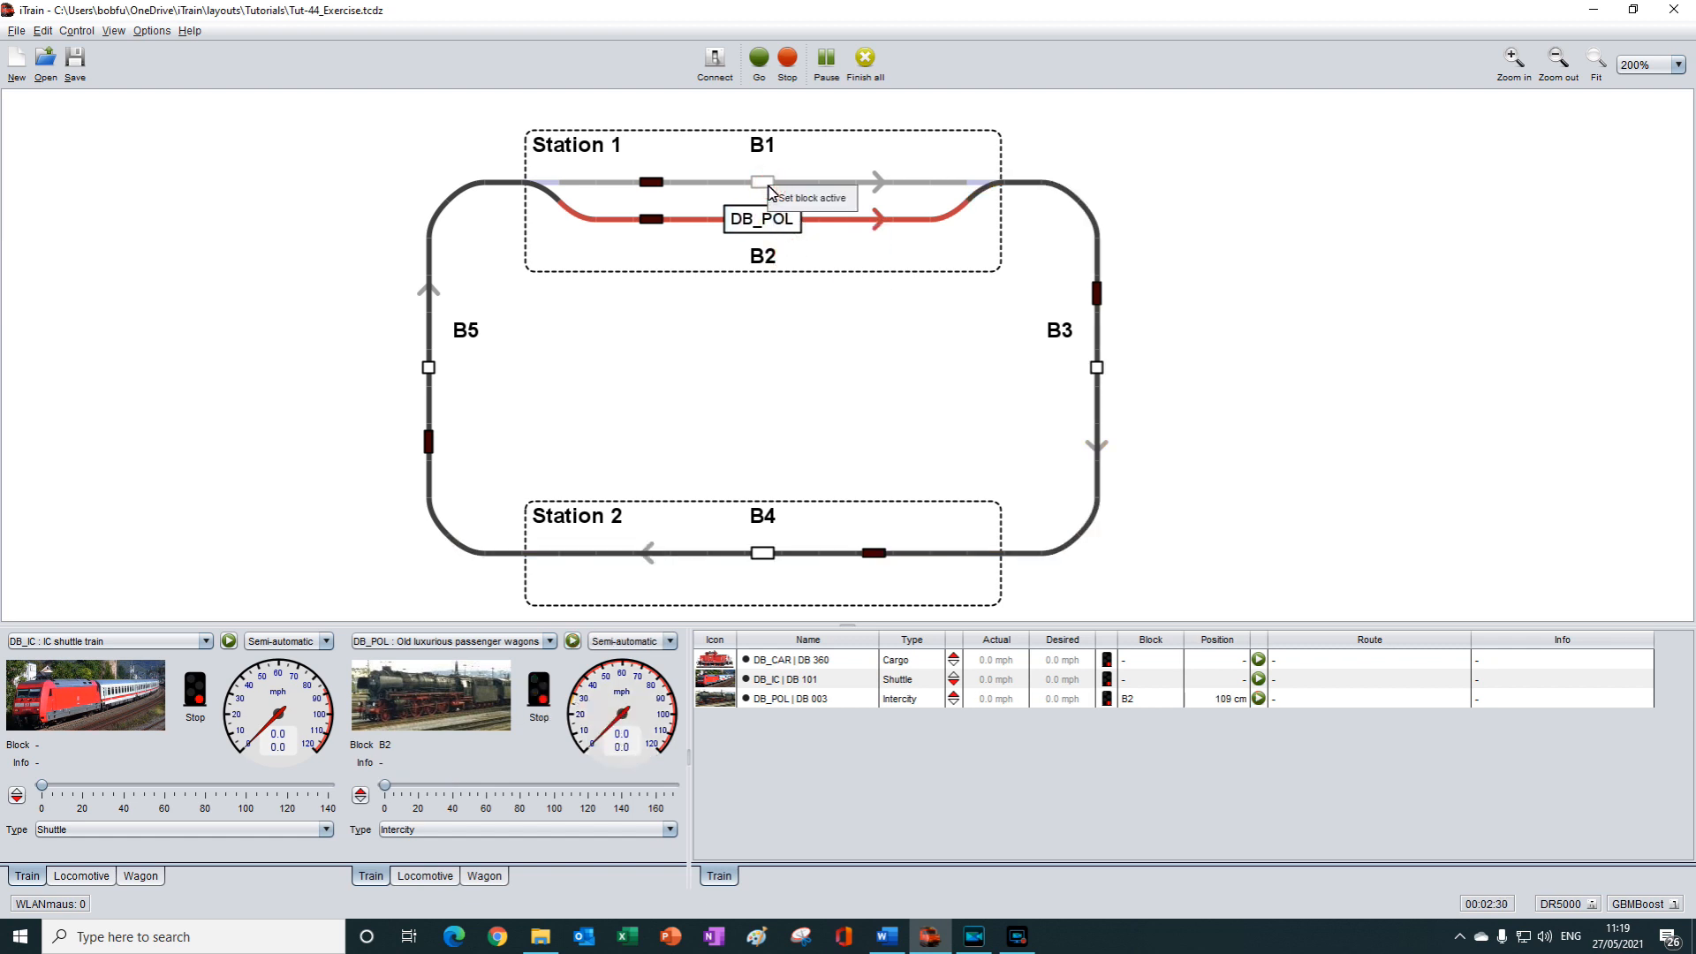
{"action": "left_click", "coordinate": [814, 200]}
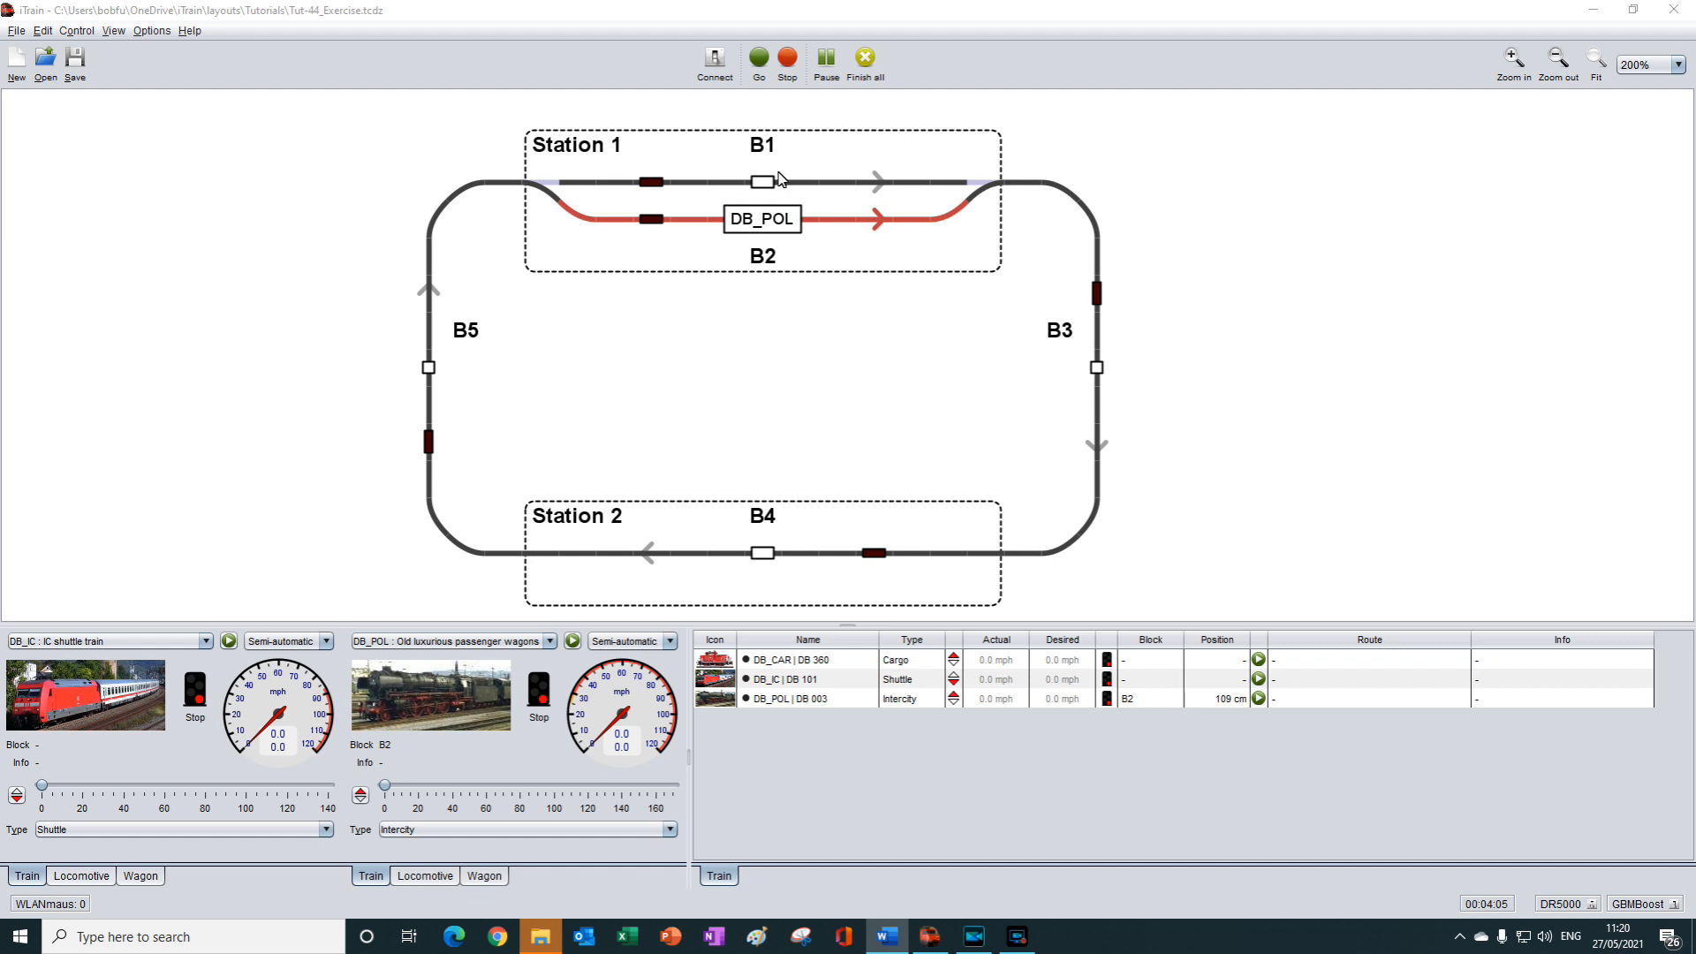
- Append an Intercity entry to Station 1's train types and enable waiting for it
{"action": "right_click", "coordinate": [831, 159]}
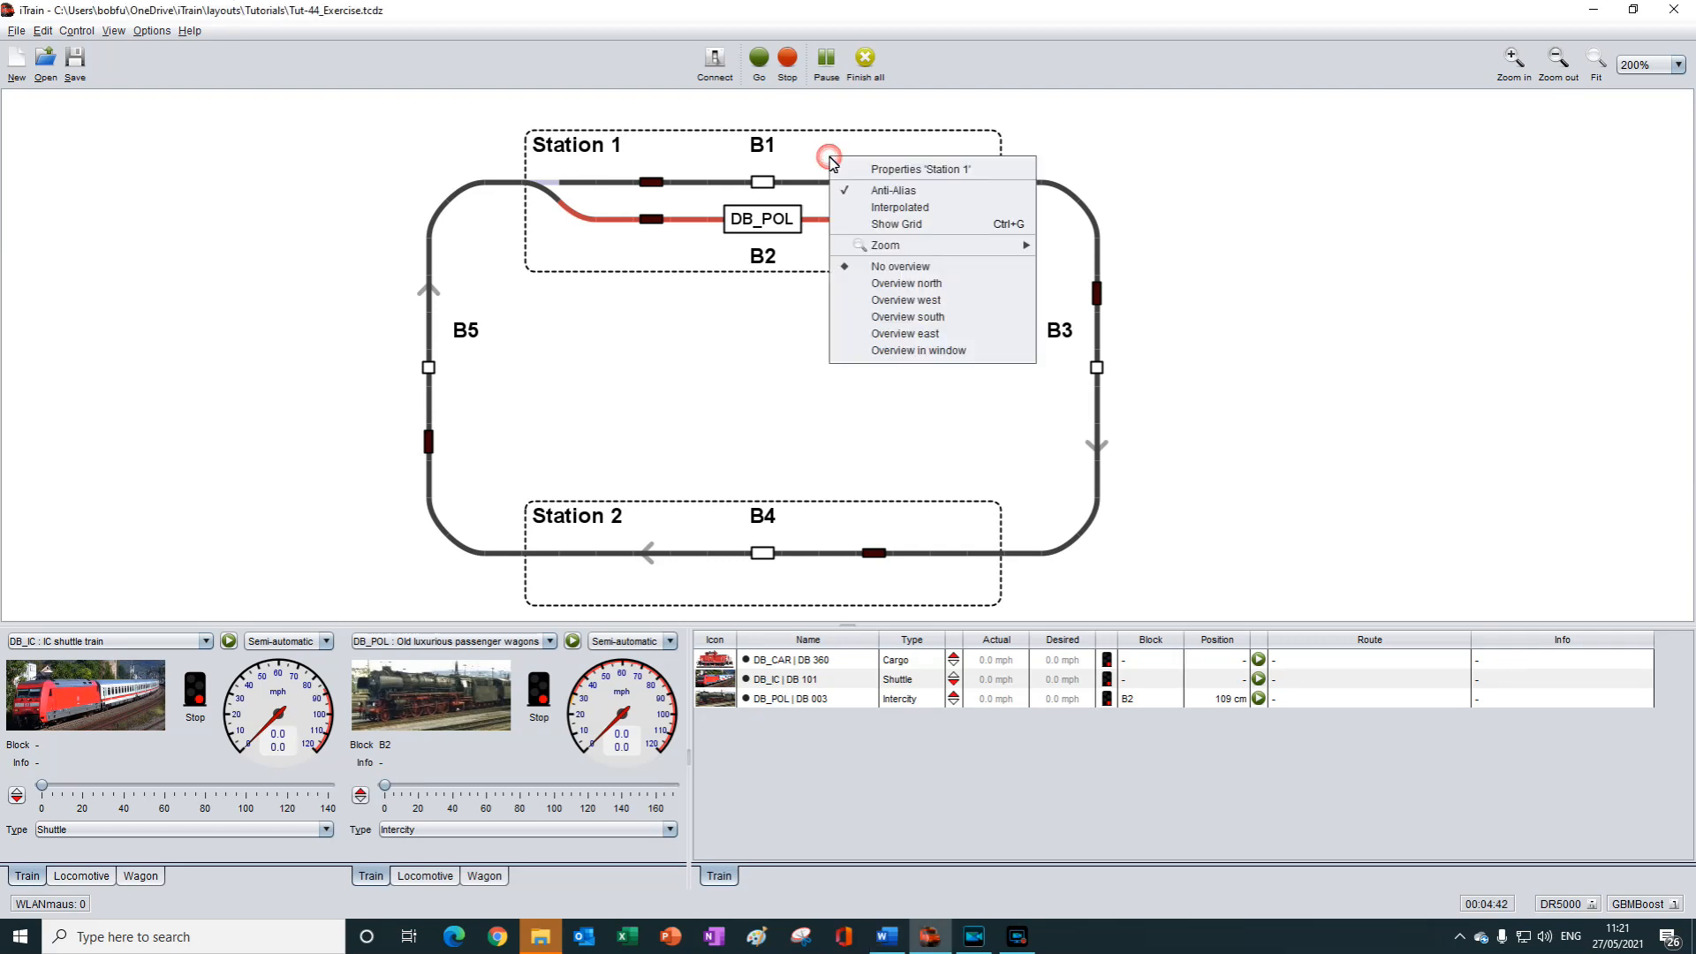
{"action": "left_click", "coordinate": [916, 177]}
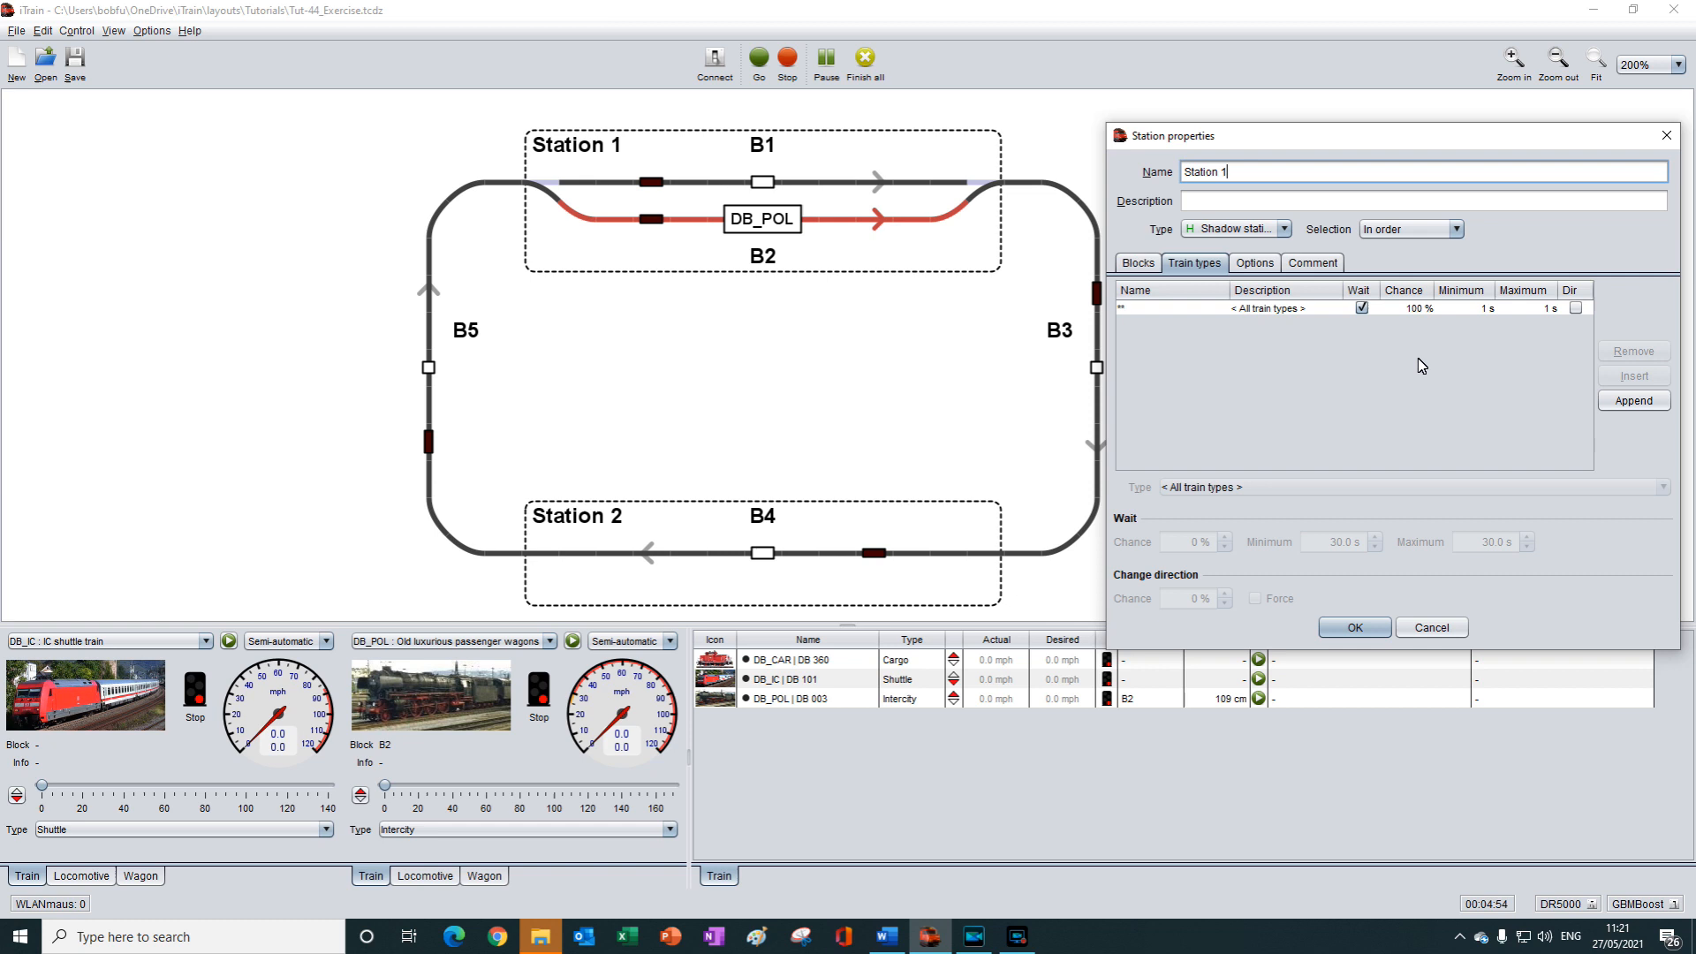
{"action": "left_click", "coordinate": [1624, 402]}
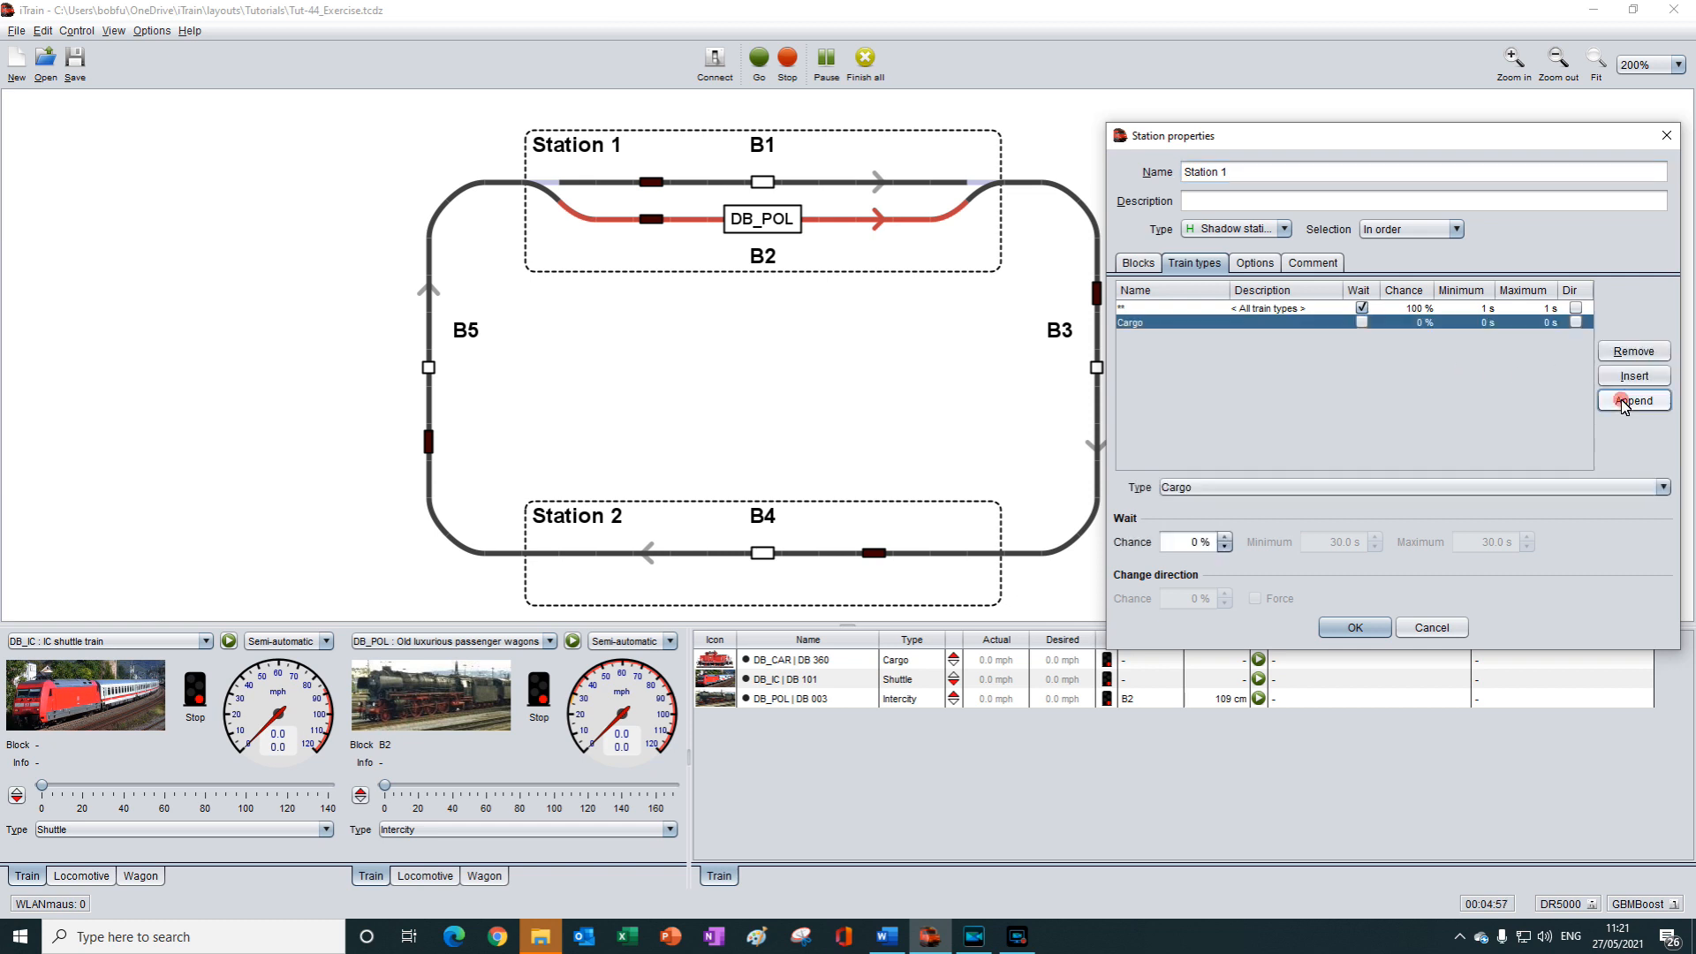
{"action": "left_click", "coordinate": [1234, 492]}
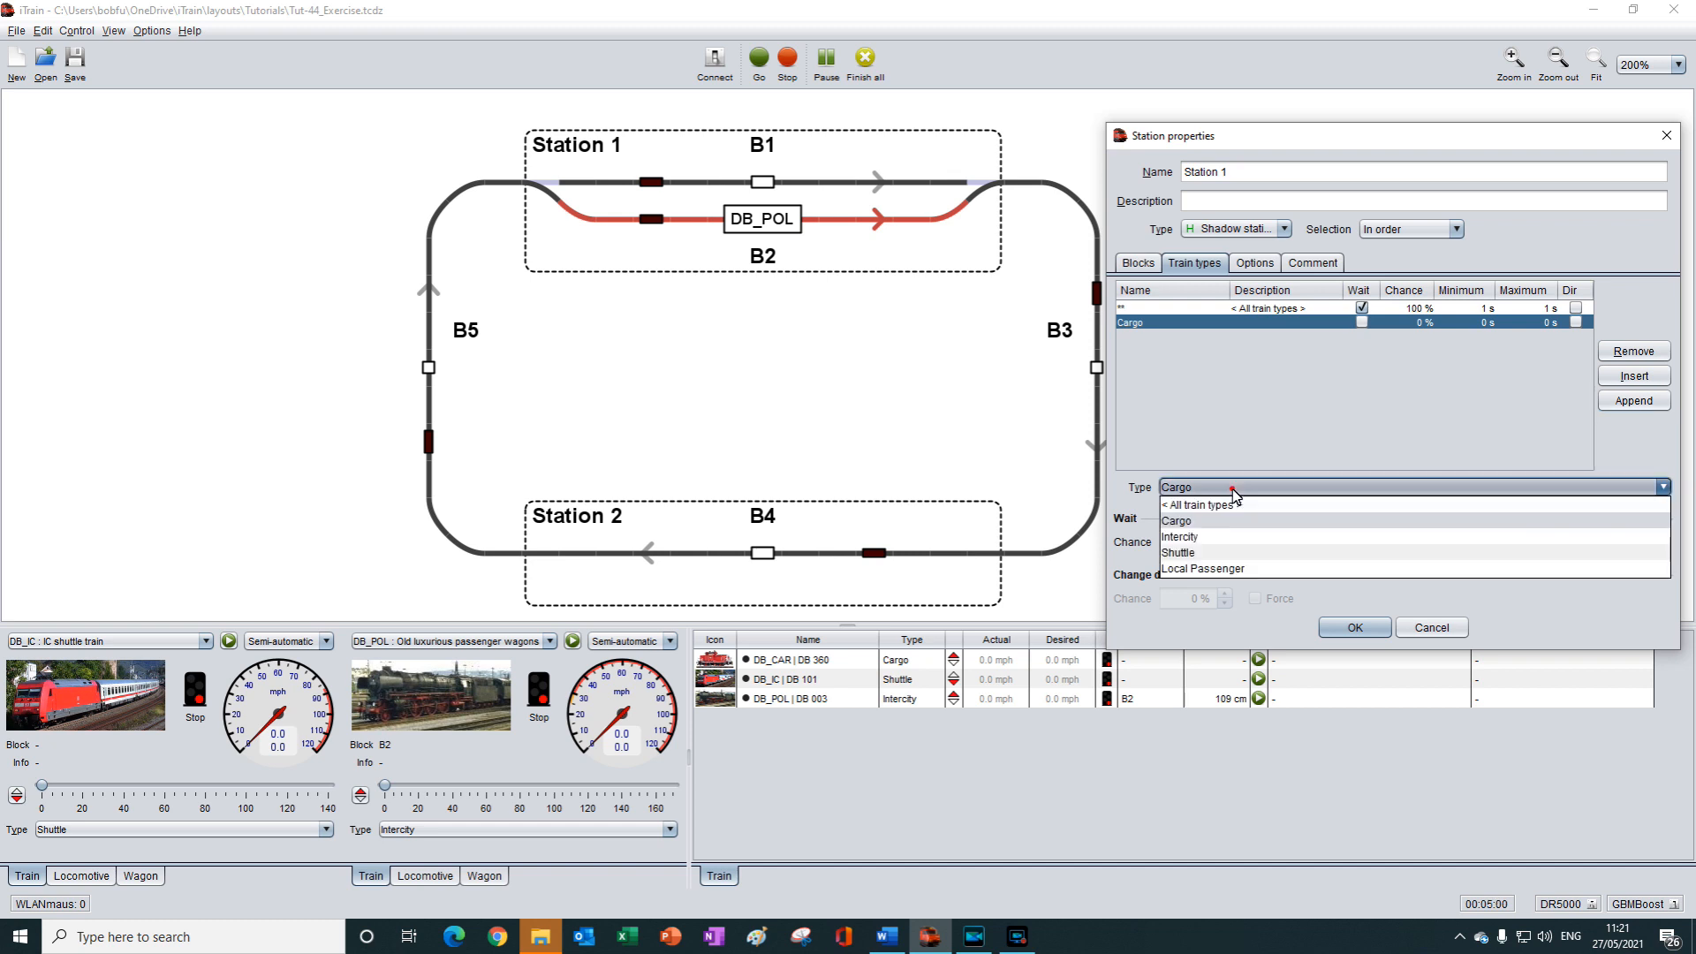
{"action": "left_click", "coordinate": [1192, 539]}
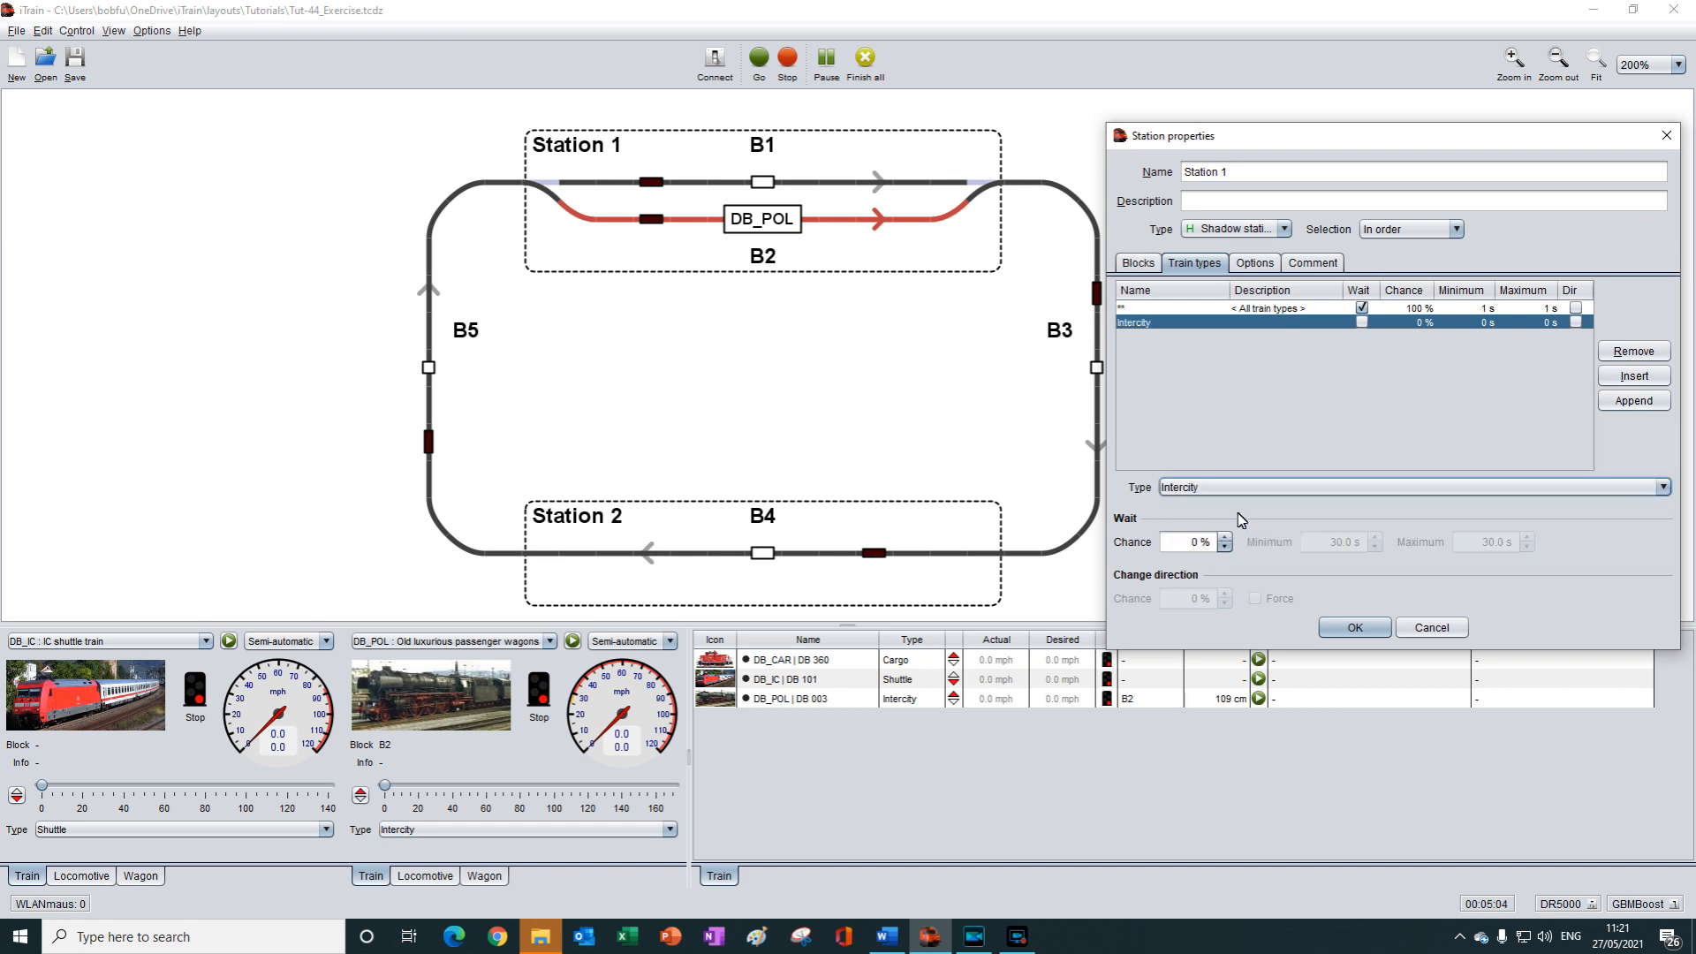
{"action": "left_click", "coordinate": [1361, 324]}
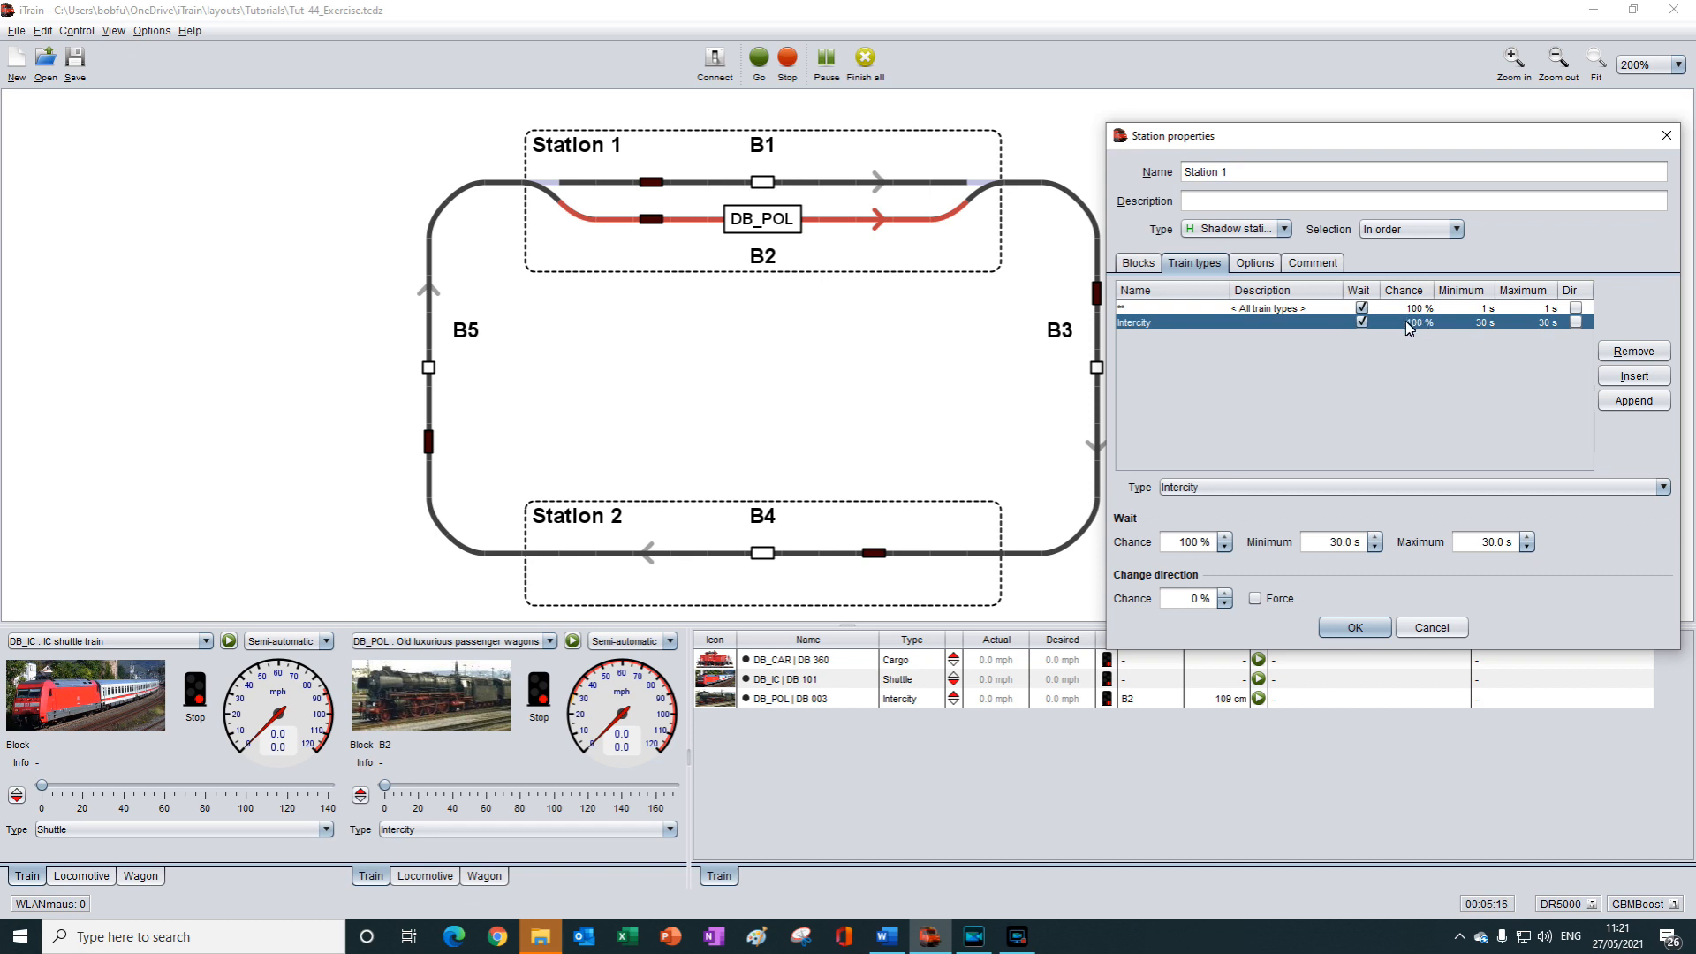
- Set the Intercity wait in Station 1 to a 35 % chance, minimum 5 s and maximum 10 s, and apply it
{"action": "left_click_drag", "start_coordinate": [1173, 543], "coordinate": [1221, 549]}
{"action": "type", "text": "35"}
{"action": "key", "text": "Return"}
{"action": "left_click_drag", "start_coordinate": [1327, 547], "coordinate": [1369, 549]}
{"action": "type", "text": "5"}
{"action": "left_click", "coordinate": [1479, 544]}
{"action": "left_click_drag", "start_coordinate": [1483, 547], "coordinate": [1516, 552]}
{"action": "type", "text": "10"}
{"action": "key", "text": "Return"}
{"action": "left_click", "coordinate": [1356, 627]}
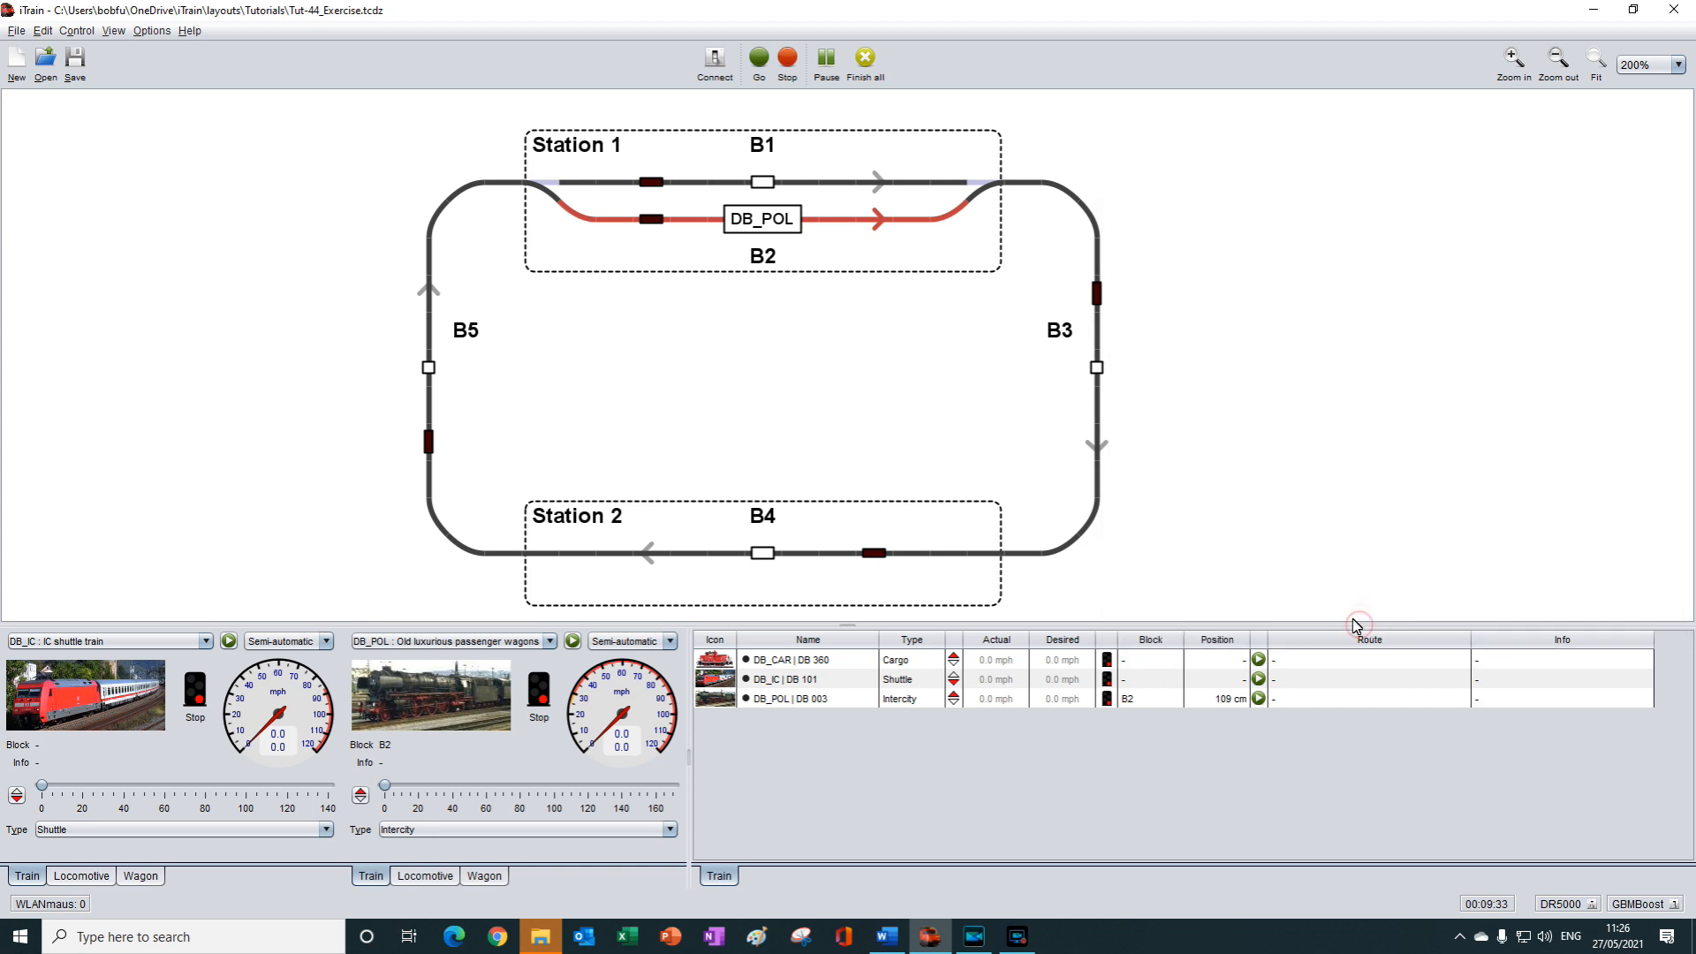
- Append an entry for the Intercity type to Station 2's train types
{"action": "right_click", "coordinate": [912, 517]}
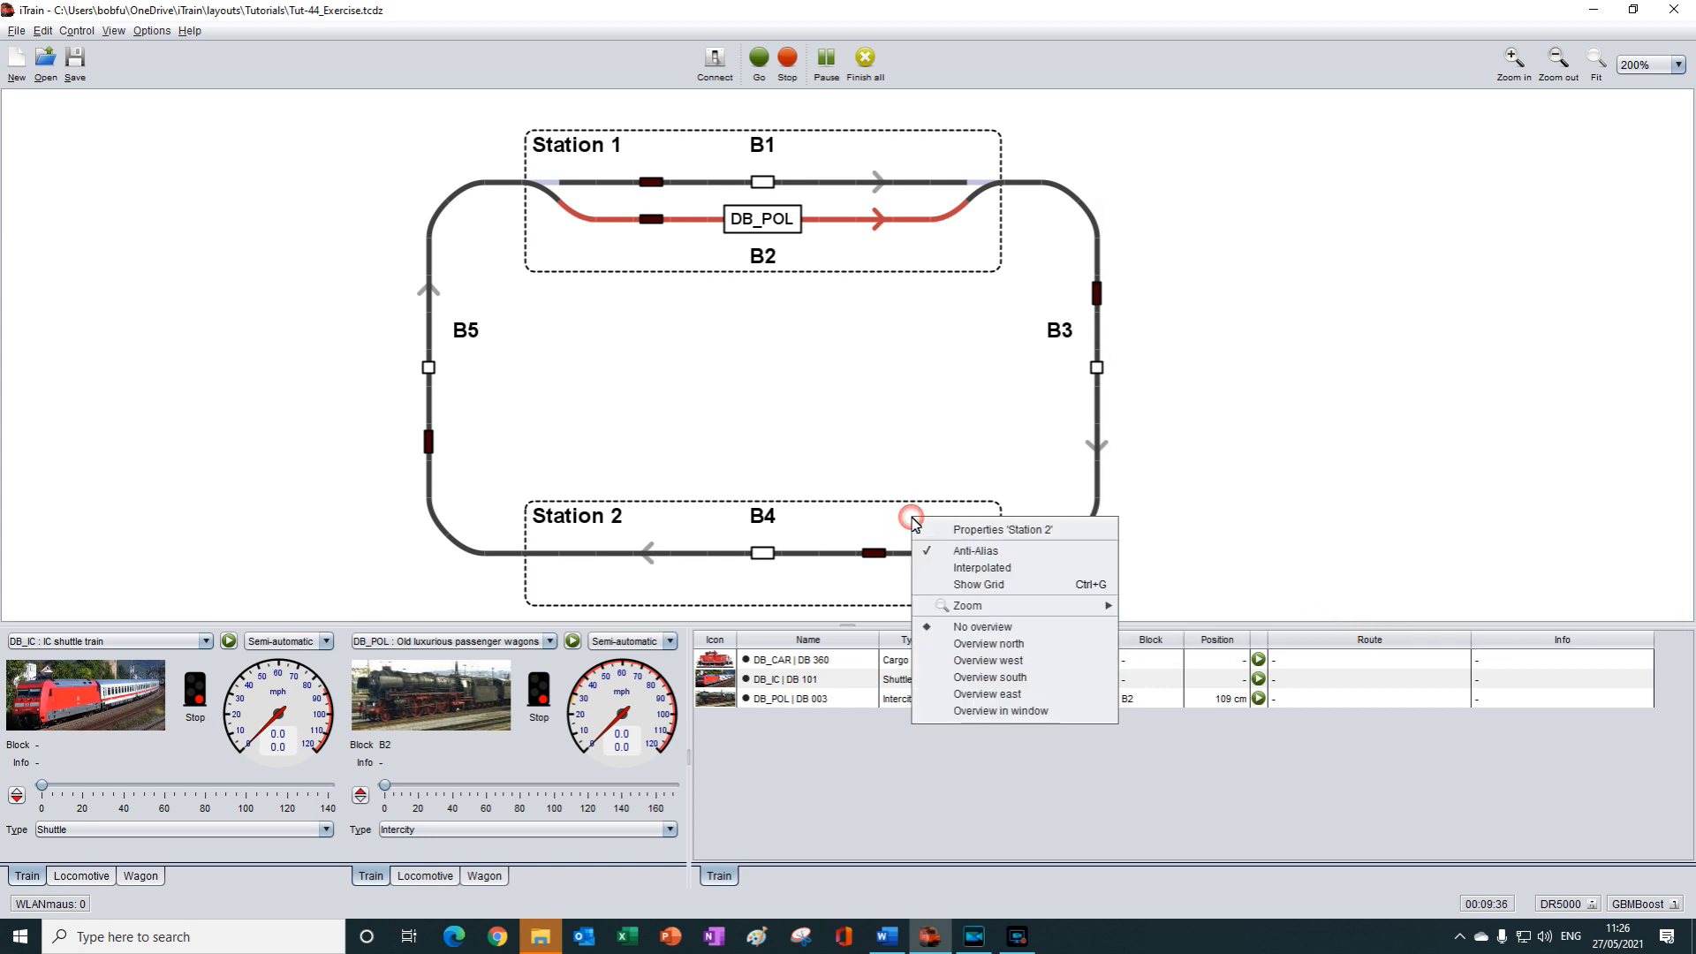
{"action": "left_click", "coordinate": [998, 530]}
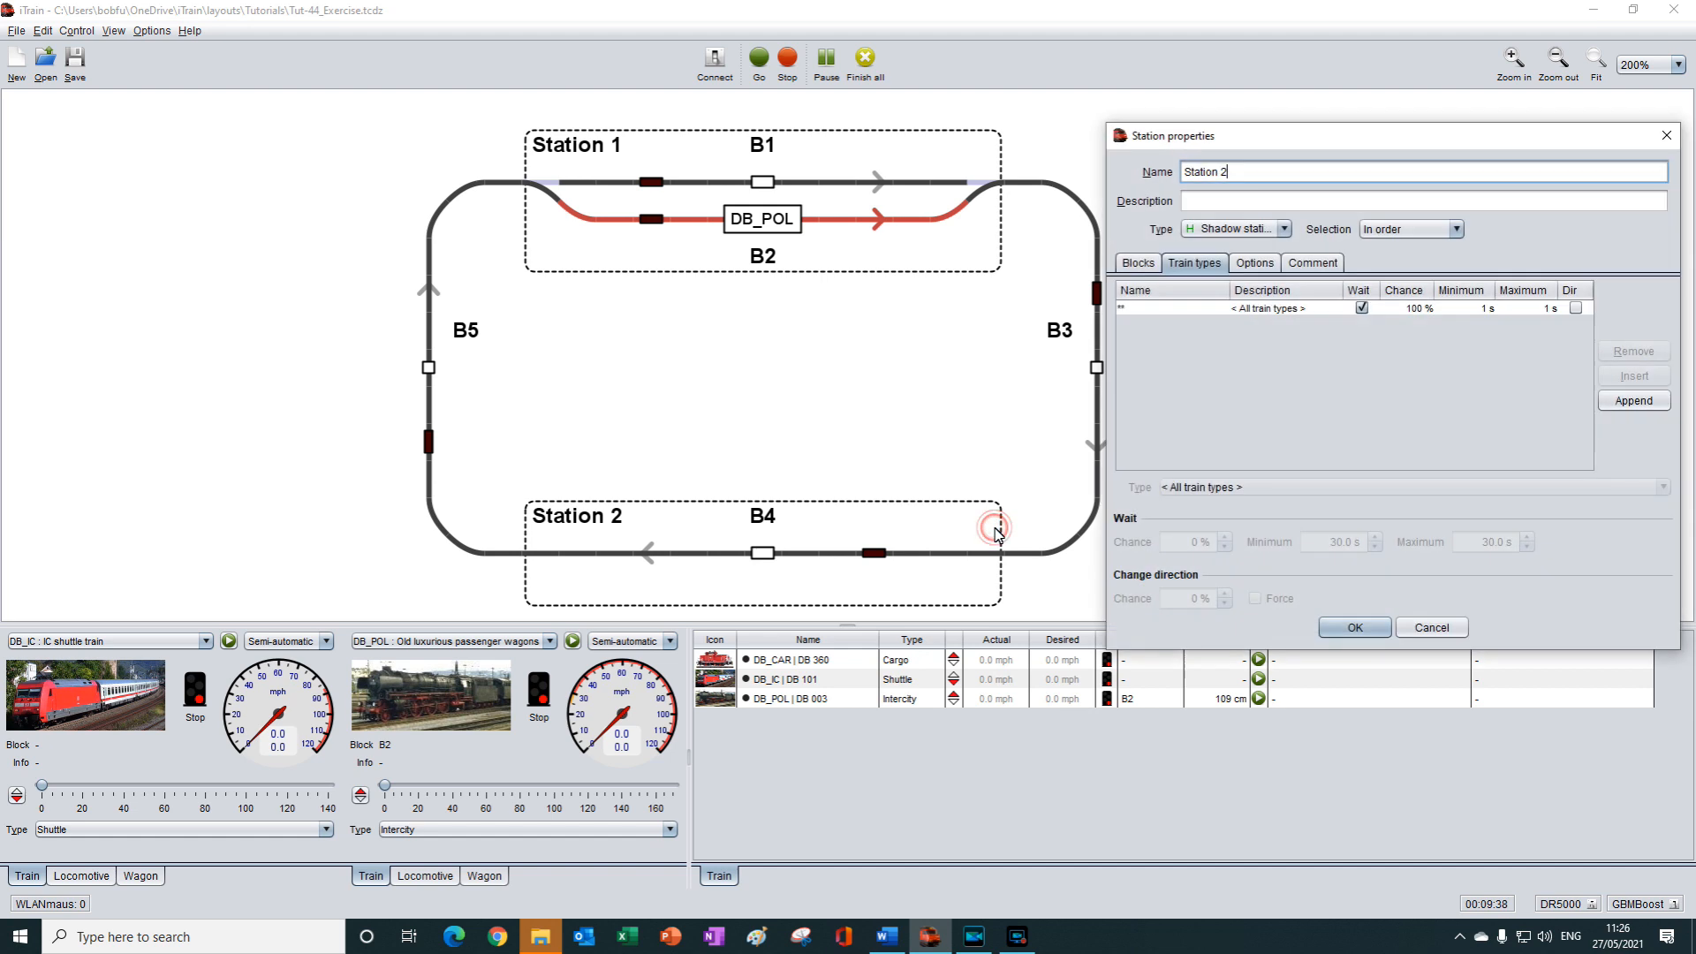
{"action": "left_click", "coordinate": [1425, 309]}
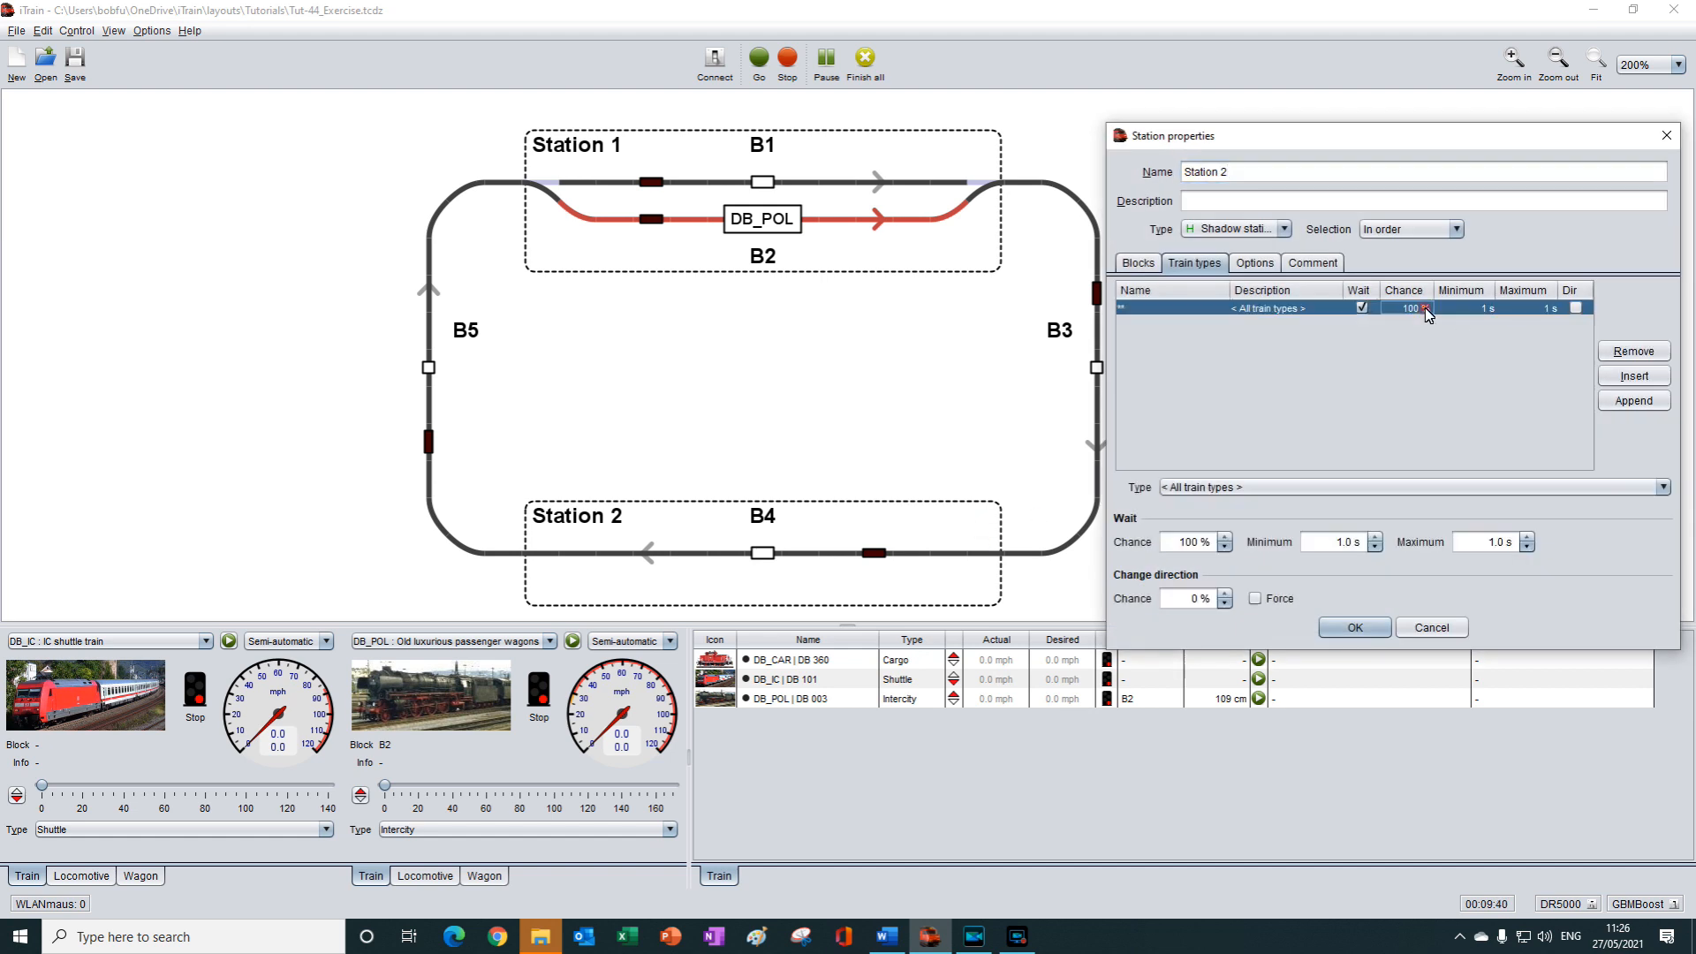
{"action": "left_click", "coordinate": [1631, 401]}
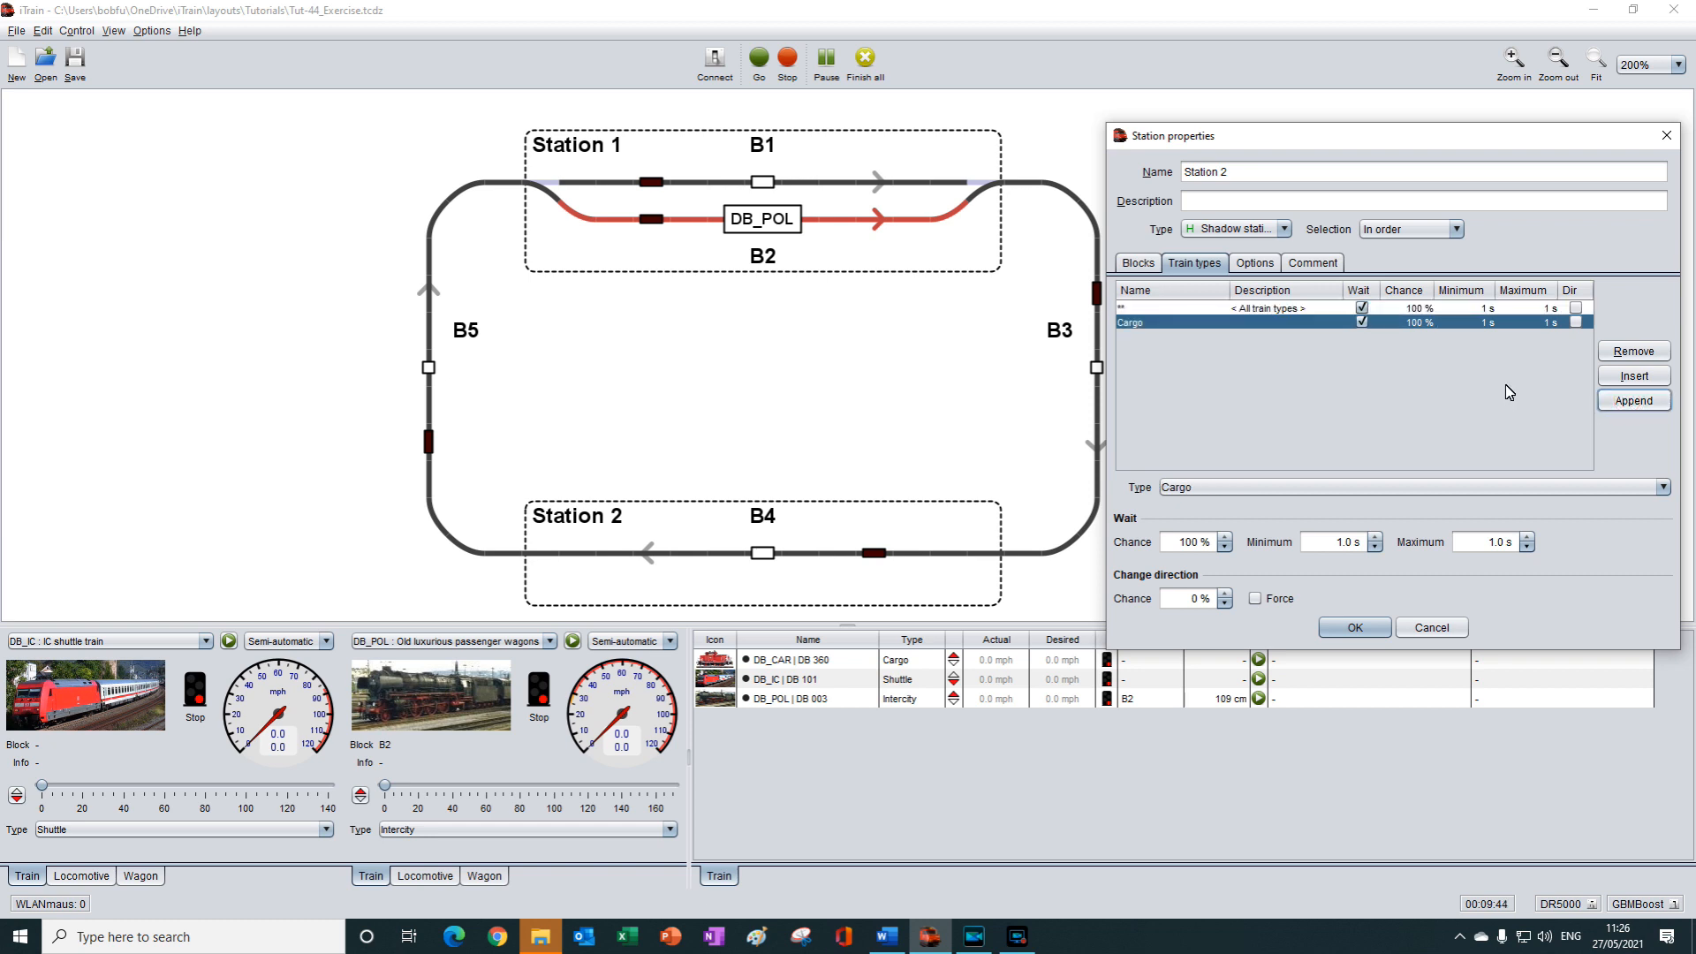
{"action": "left_click", "coordinate": [1285, 491]}
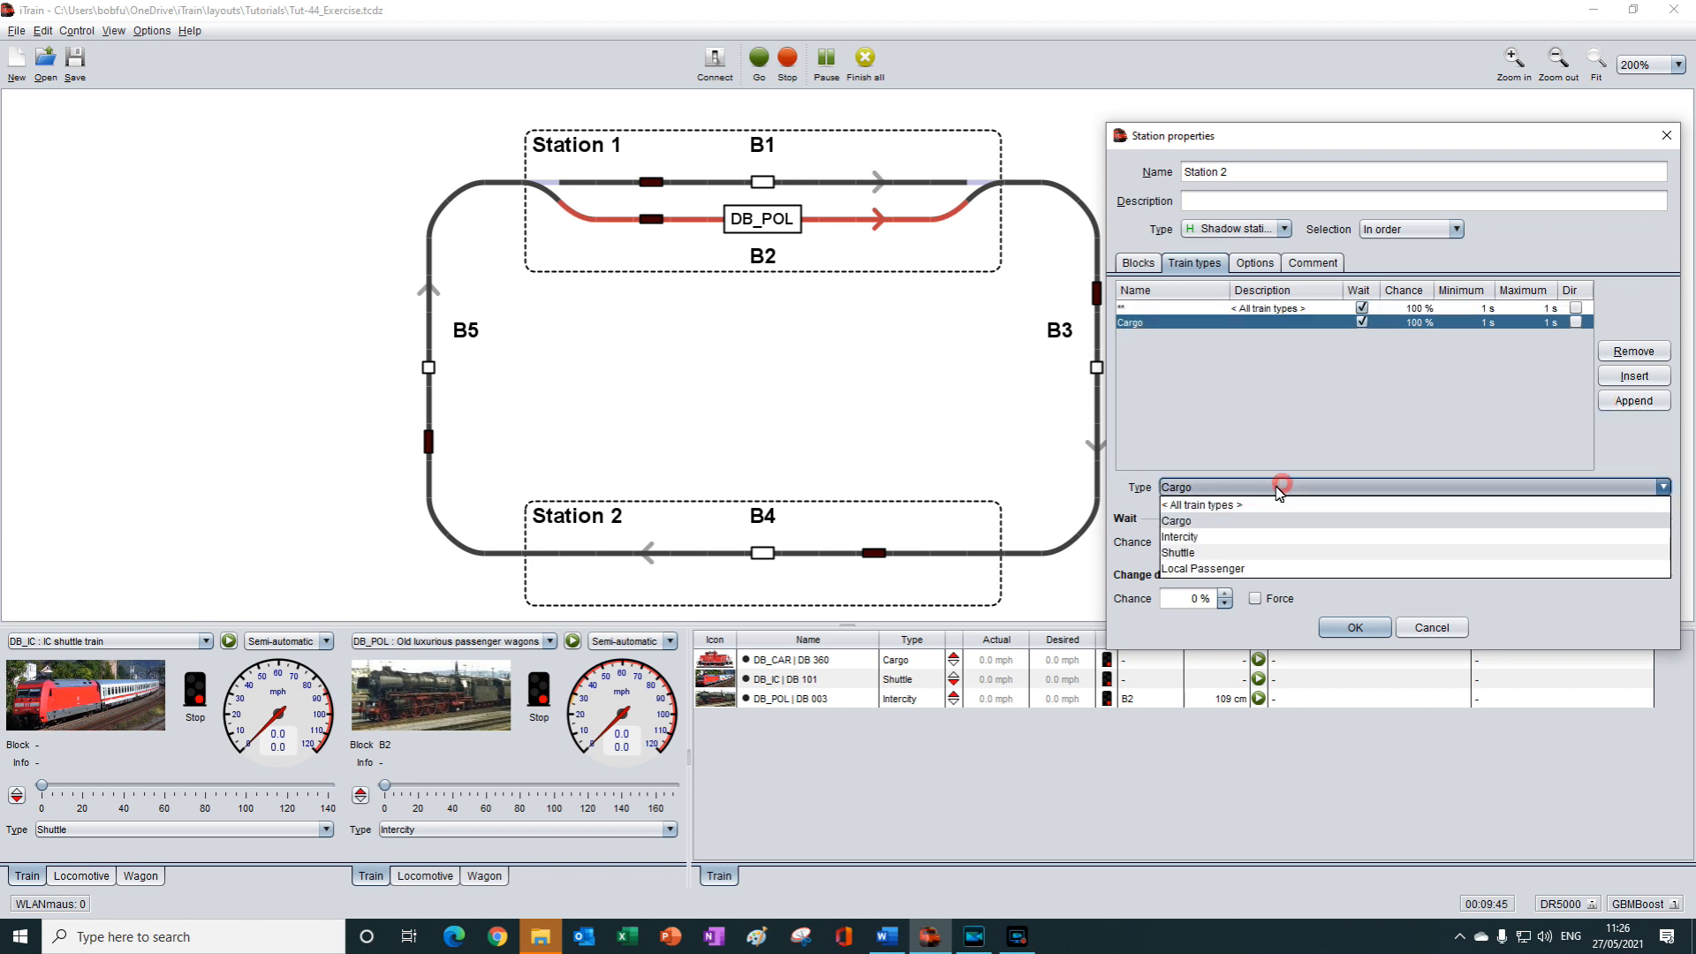
{"action": "left_click", "coordinate": [1201, 539]}
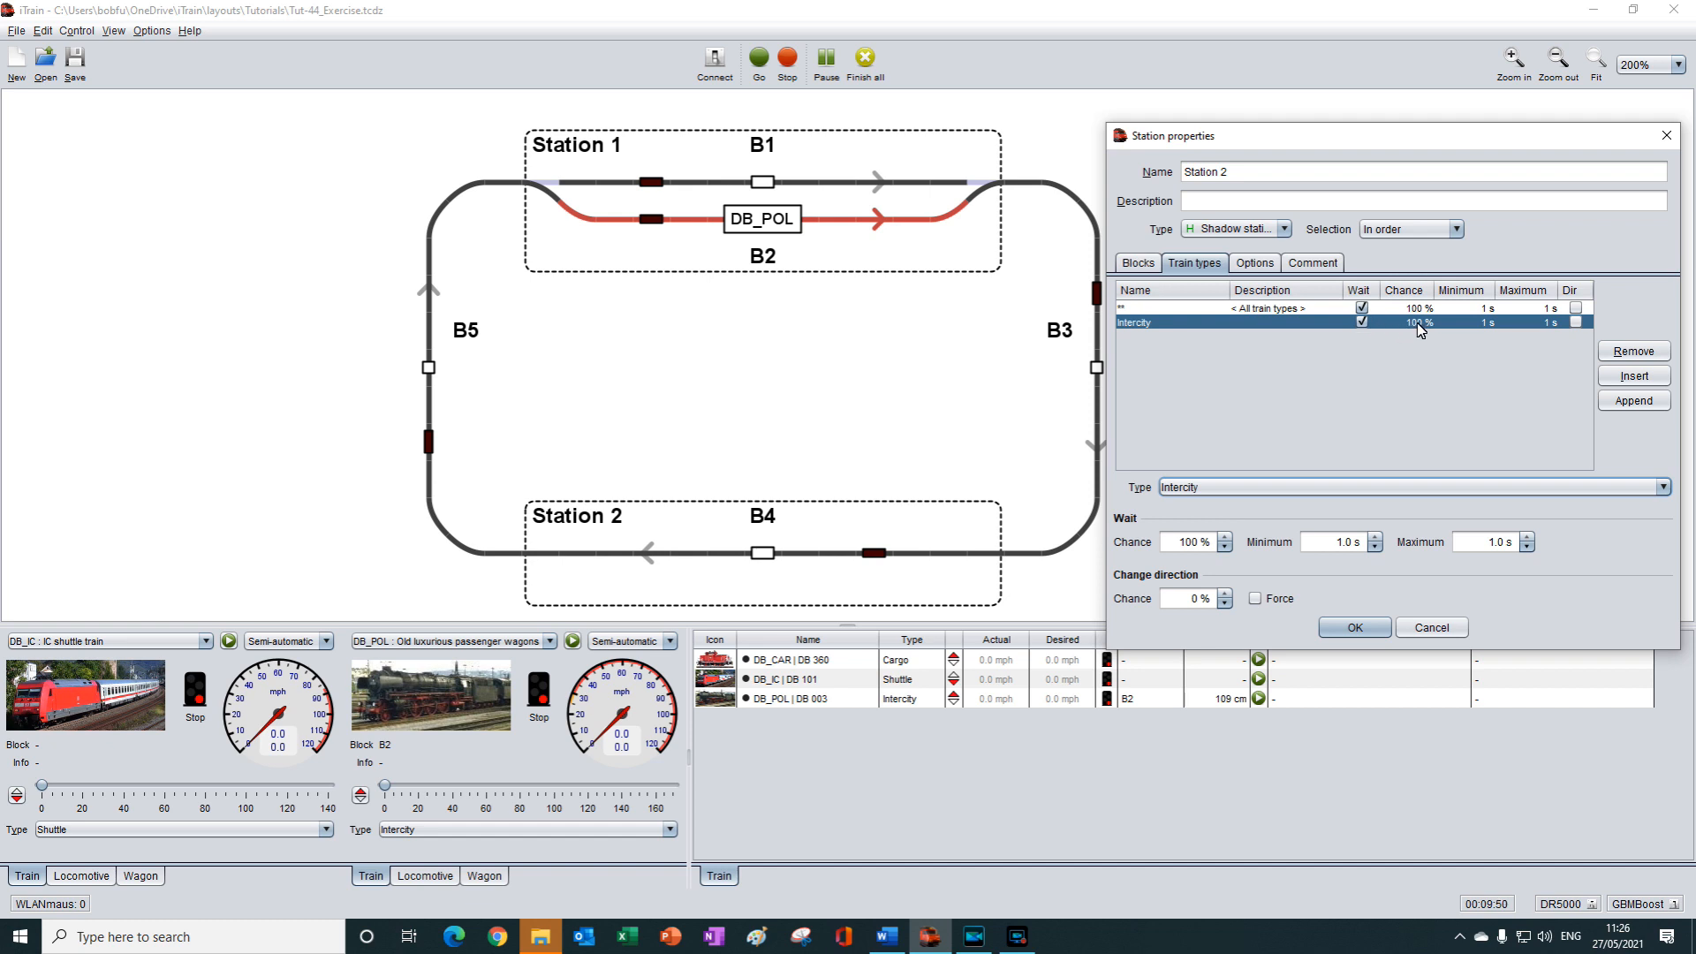
- Set Station 2's Intercity wait to a 35 % chance with minimum 5 s and maximum 10 s, and apply it
{"action": "left_click", "coordinate": [1192, 542]}
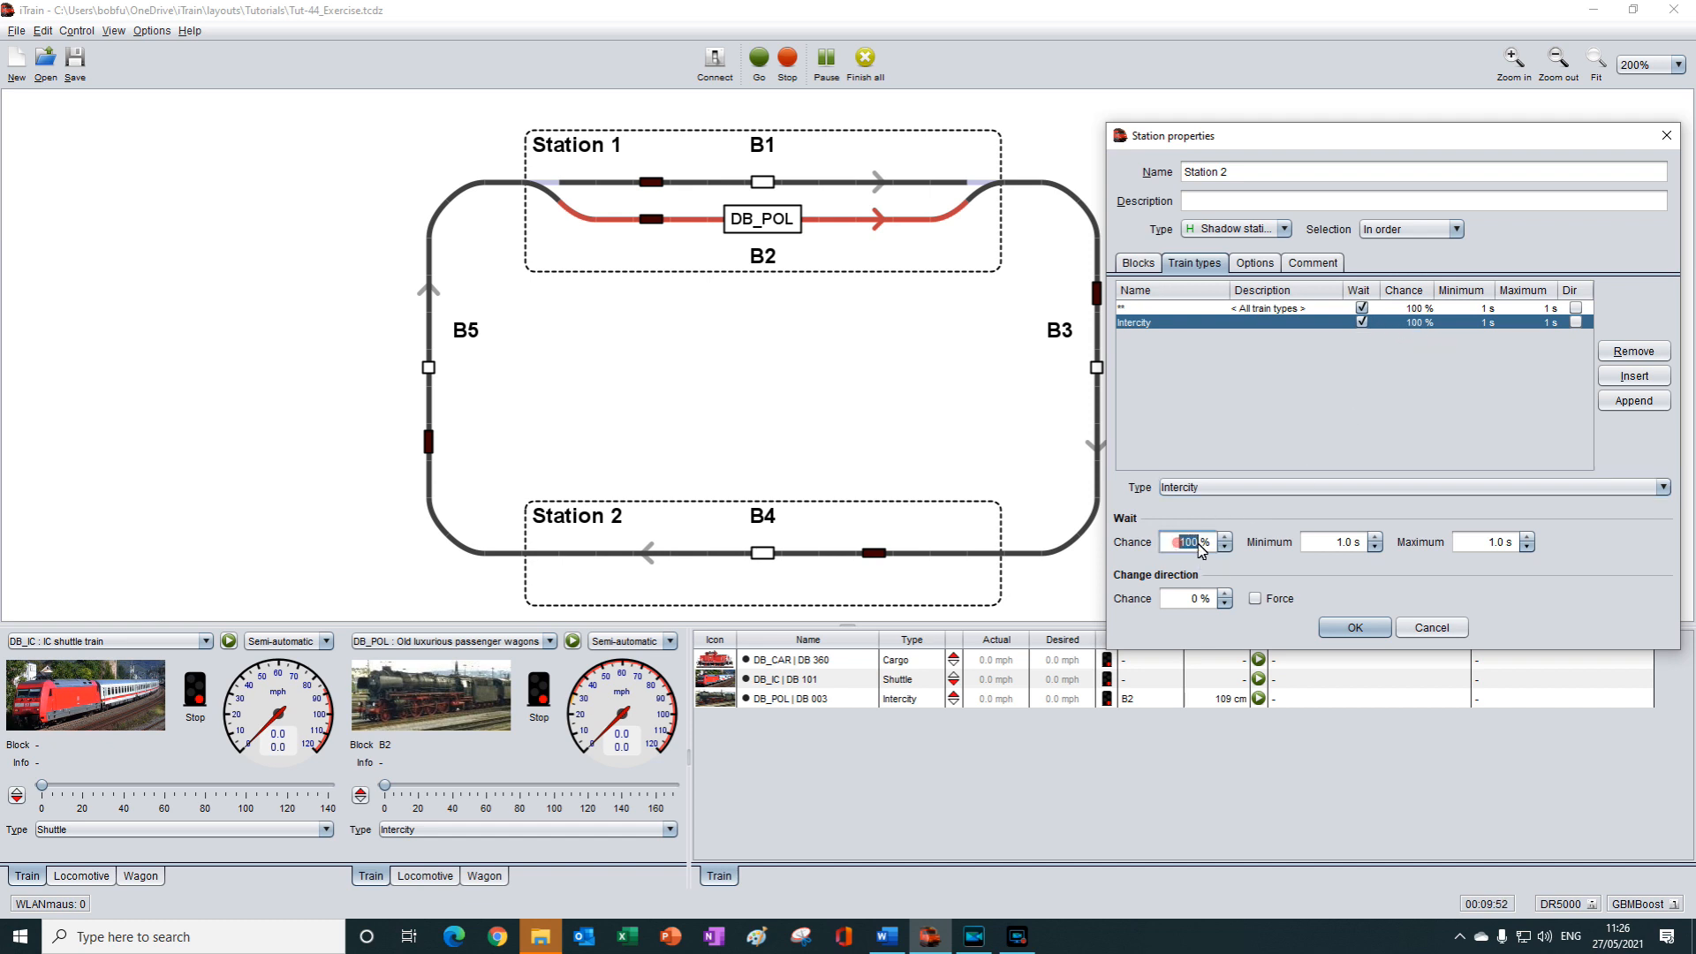
{"action": "type", "text": "35"}
{"action": "left_click", "coordinate": [1327, 542]}
{"action": "type", "text": "5"}
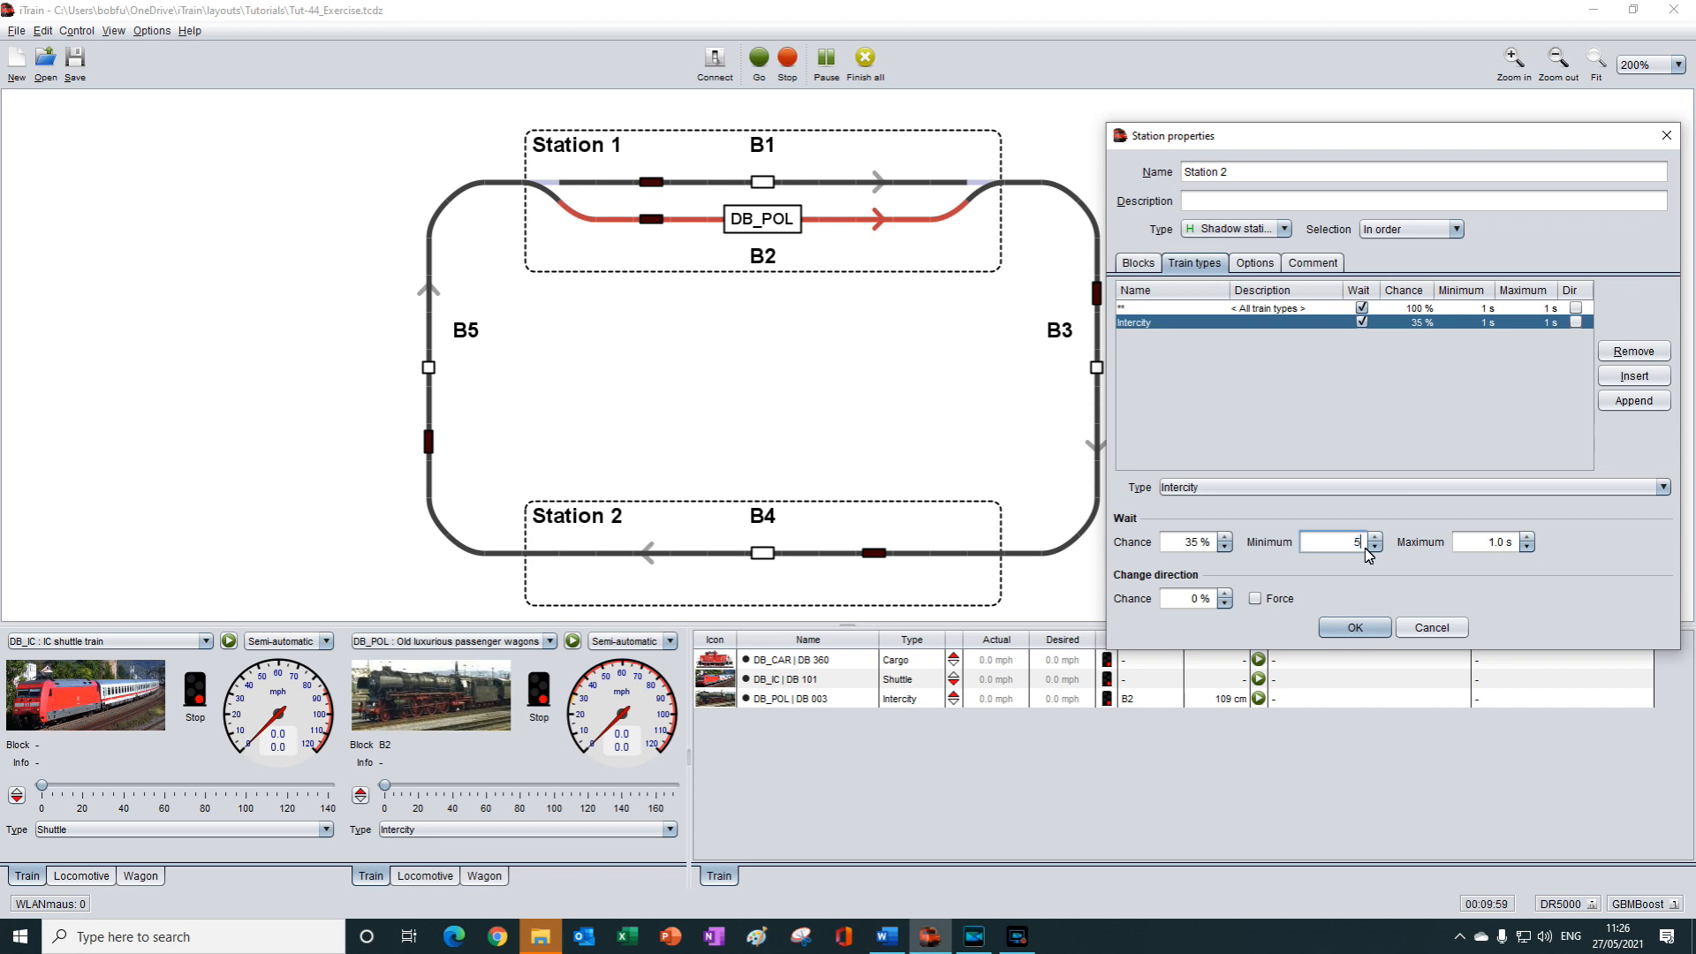
{"action": "left_click", "coordinate": [1481, 542]}
{"action": "type", "text": "10"}
{"action": "left_click", "coordinate": [1356, 629]}
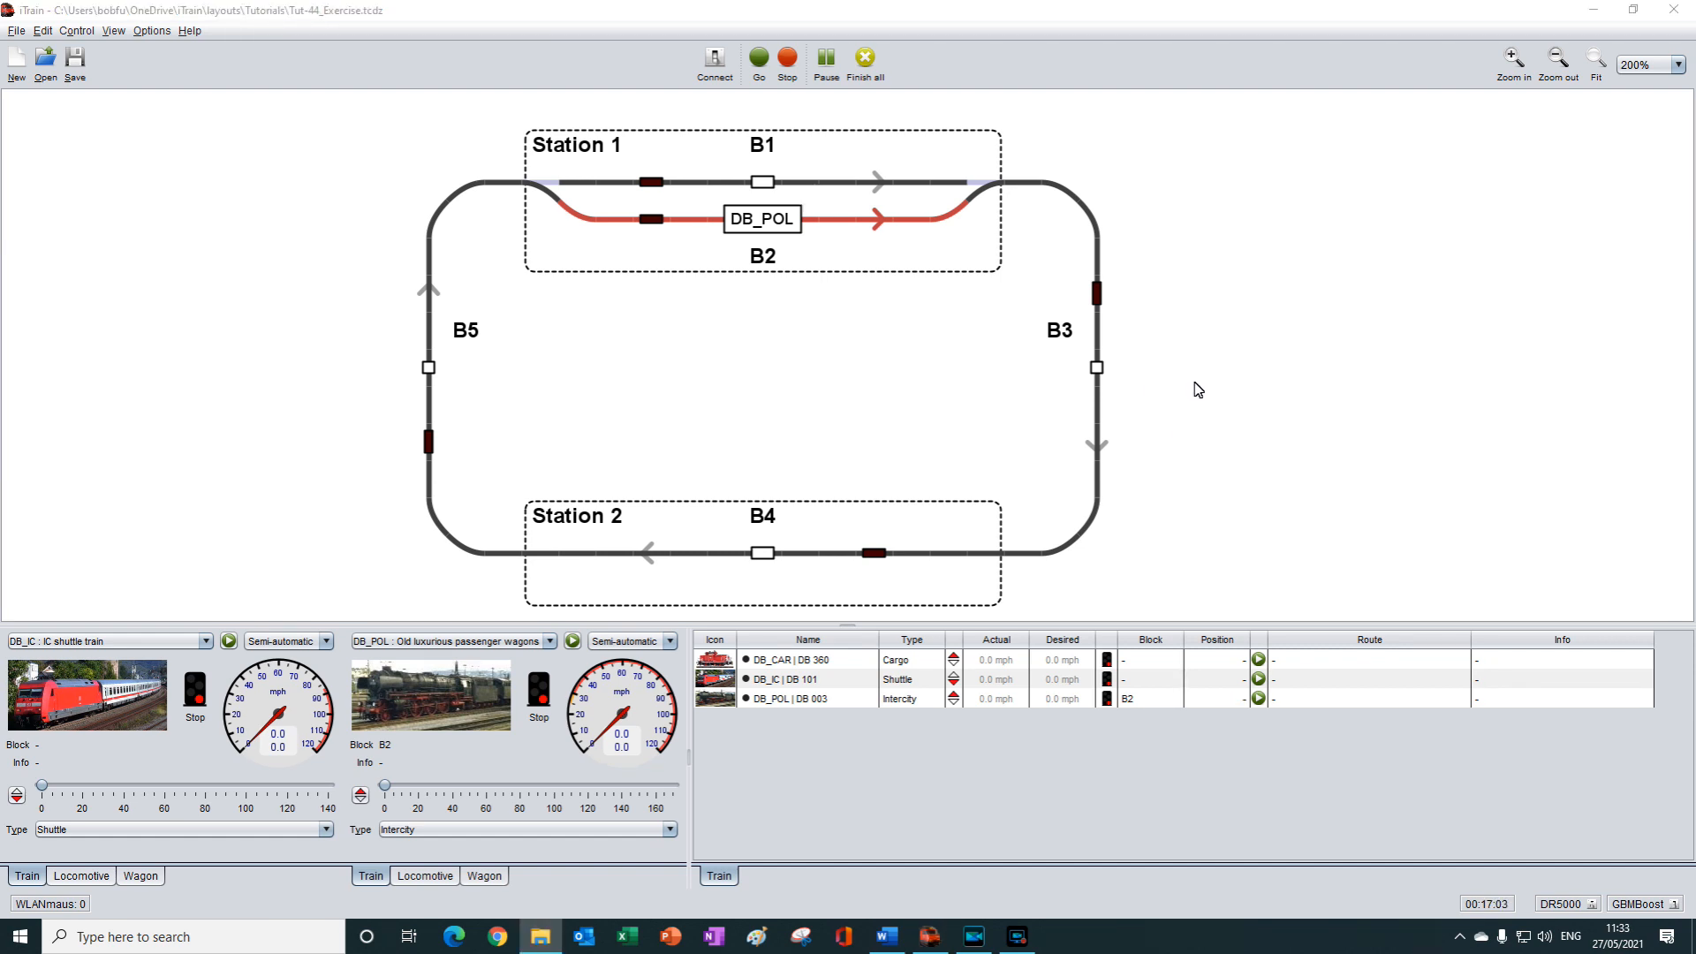
- Start and stop the DB_POL train in block B2 repeatedly until it plans a wait in Station 2's block B4
{"action": "left_click", "coordinate": [1259, 698]}
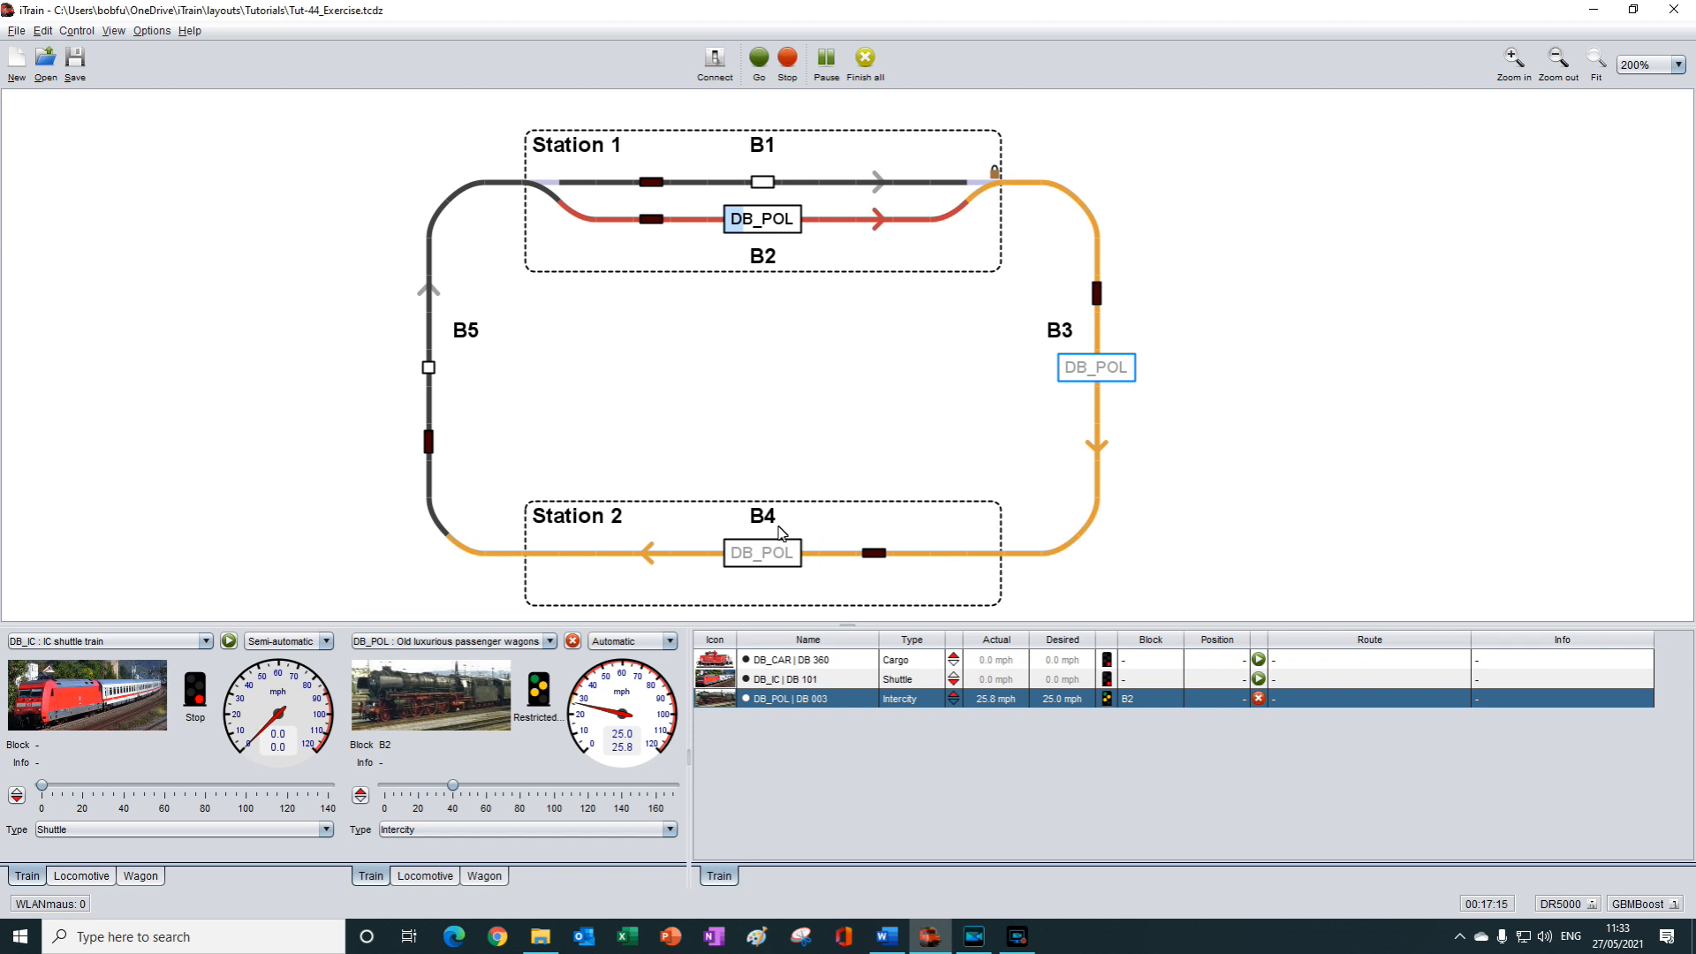
{"action": "left_click", "coordinate": [1258, 698]}
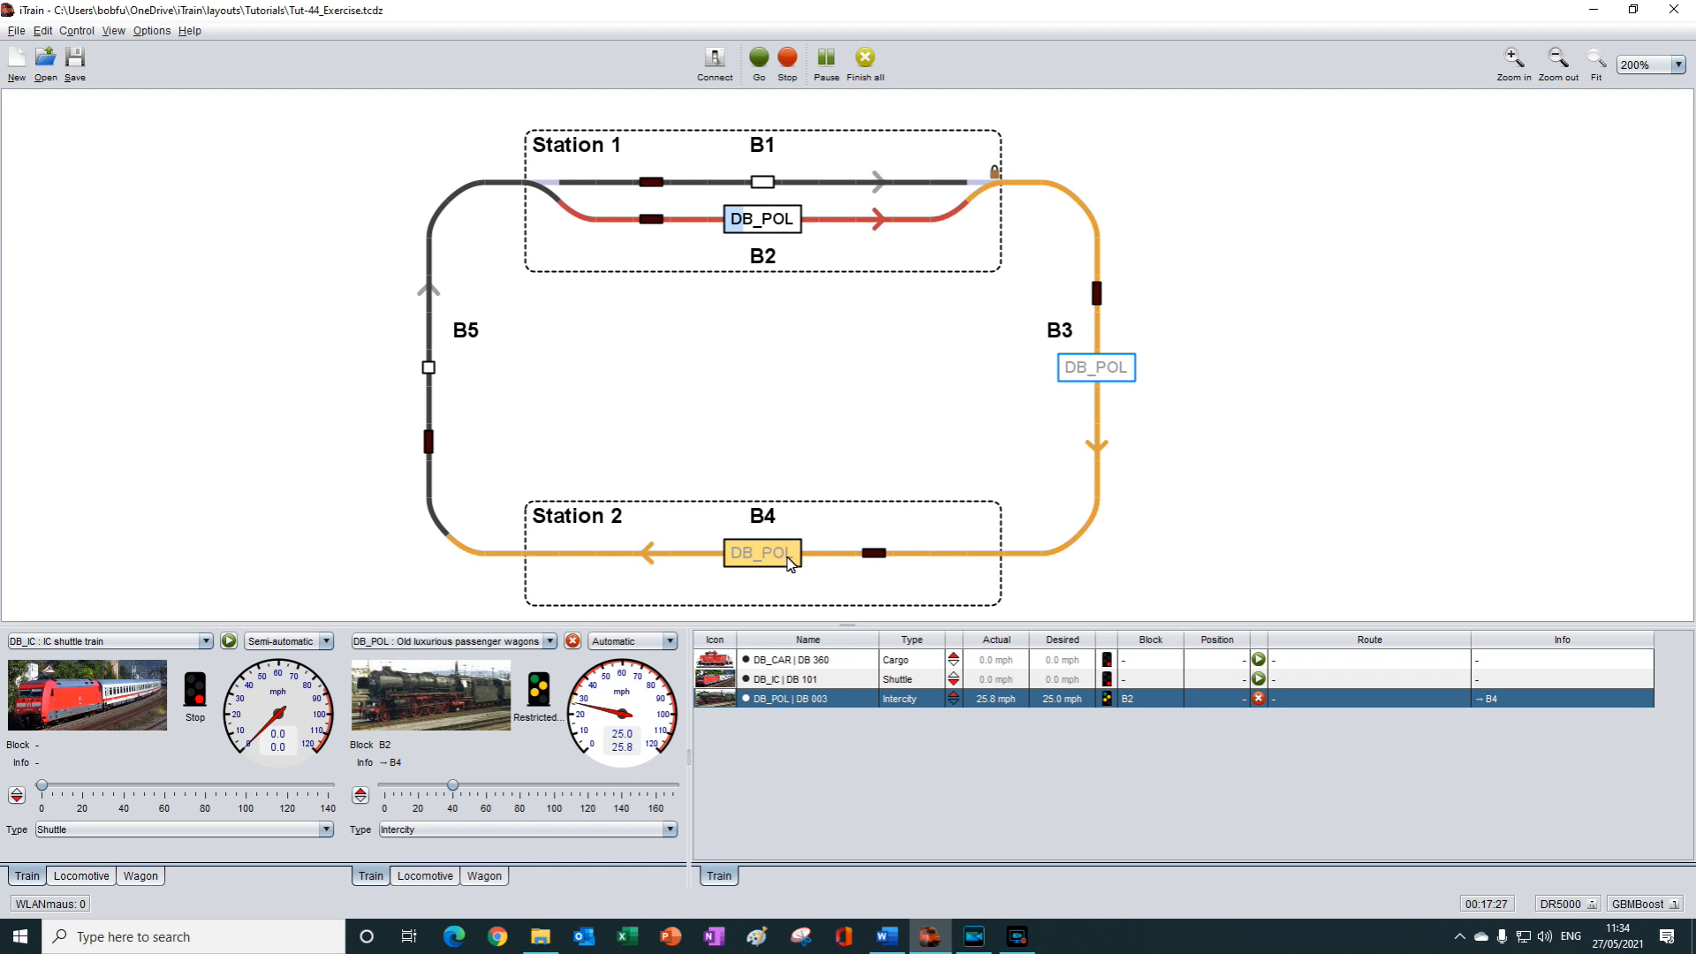
{"action": "left_click", "coordinate": [1258, 698]}
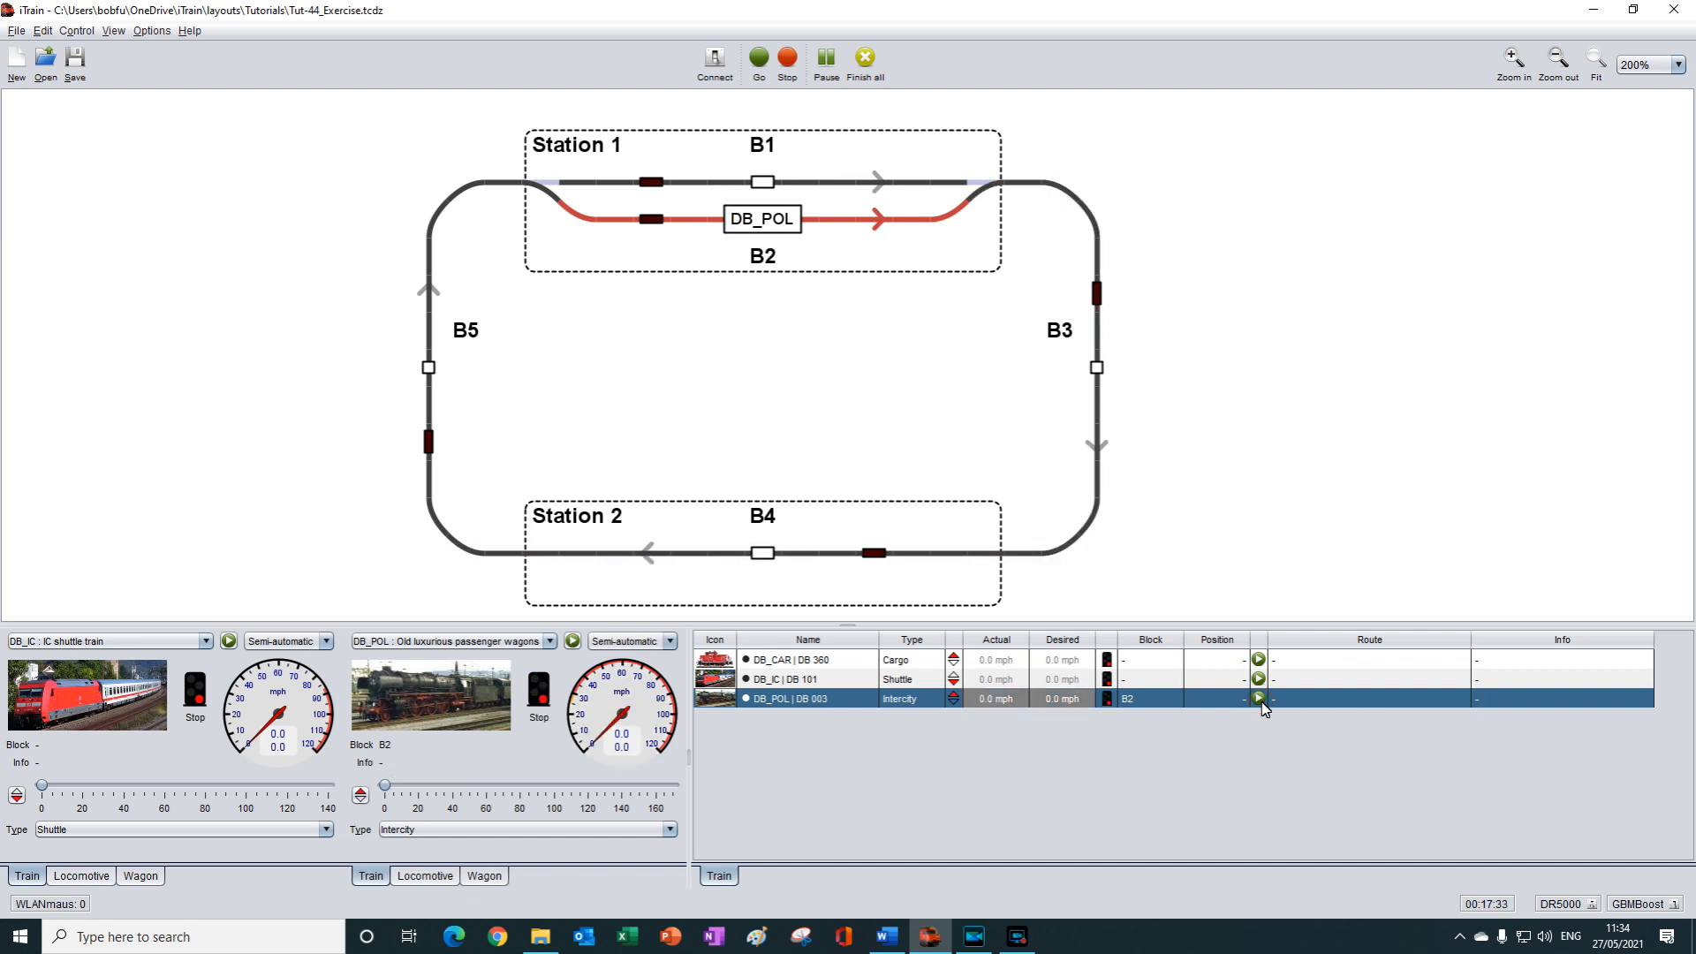
{"action": "left_click", "coordinate": [1258, 697]}
{"action": "left_click", "coordinate": [1258, 698]}
{"action": "left_click", "coordinate": [1257, 698]}
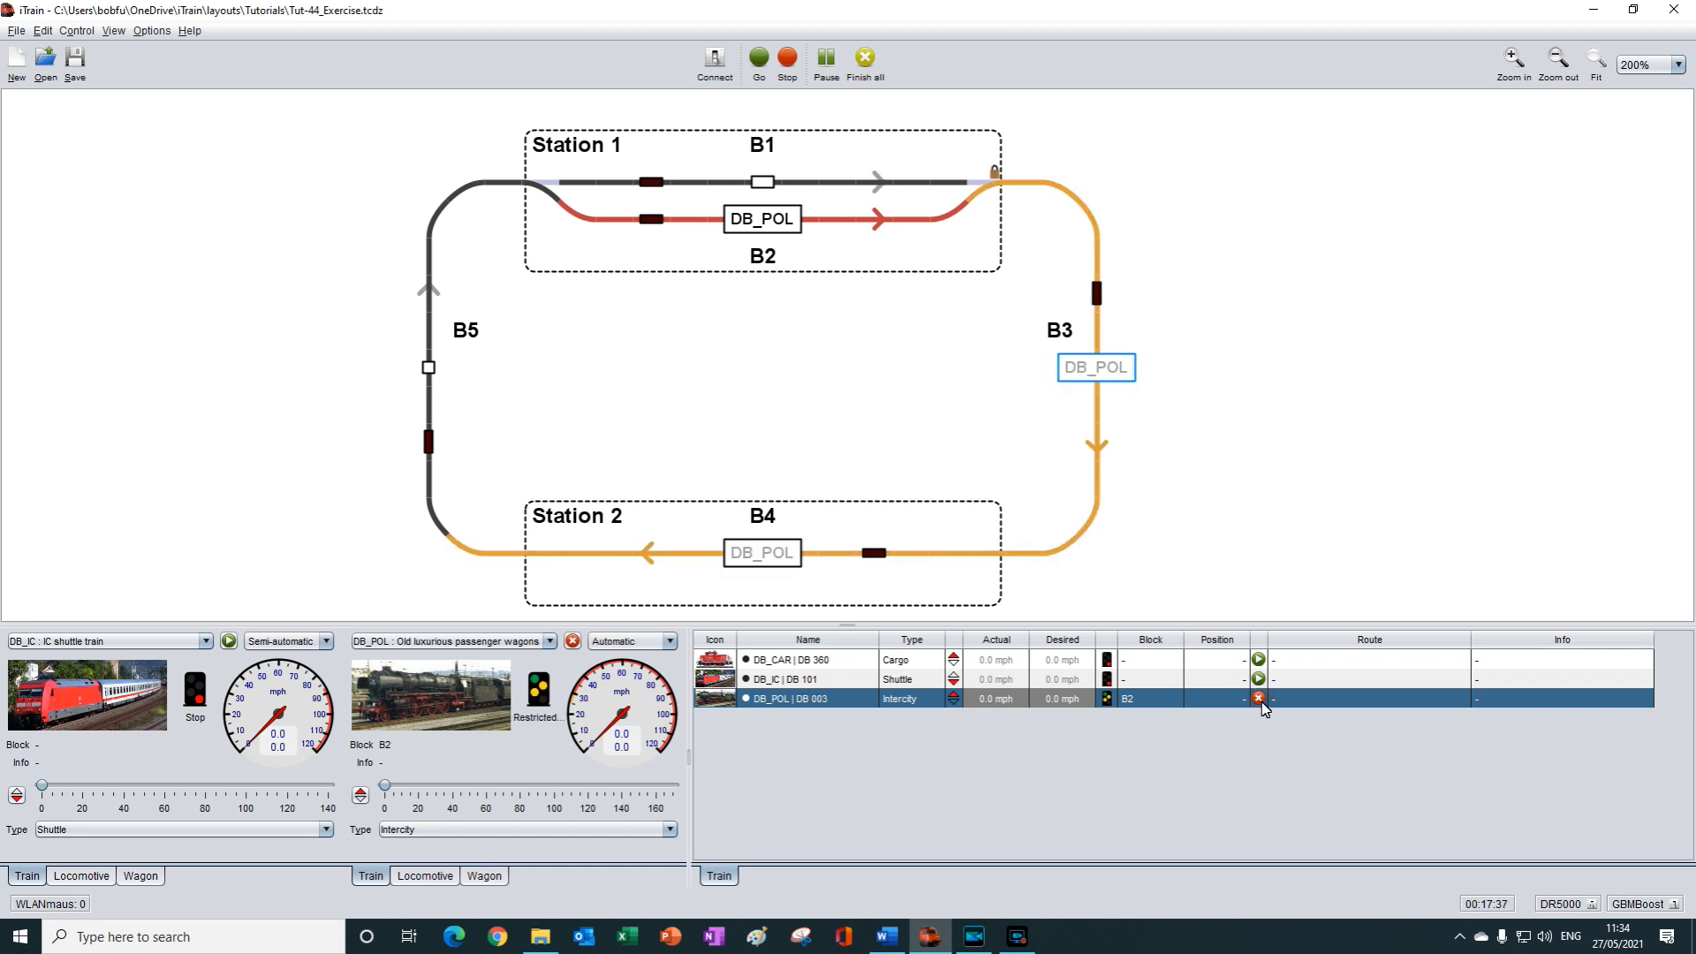
{"action": "left_click", "coordinate": [1258, 698]}
{"action": "left_click", "coordinate": [1259, 699]}
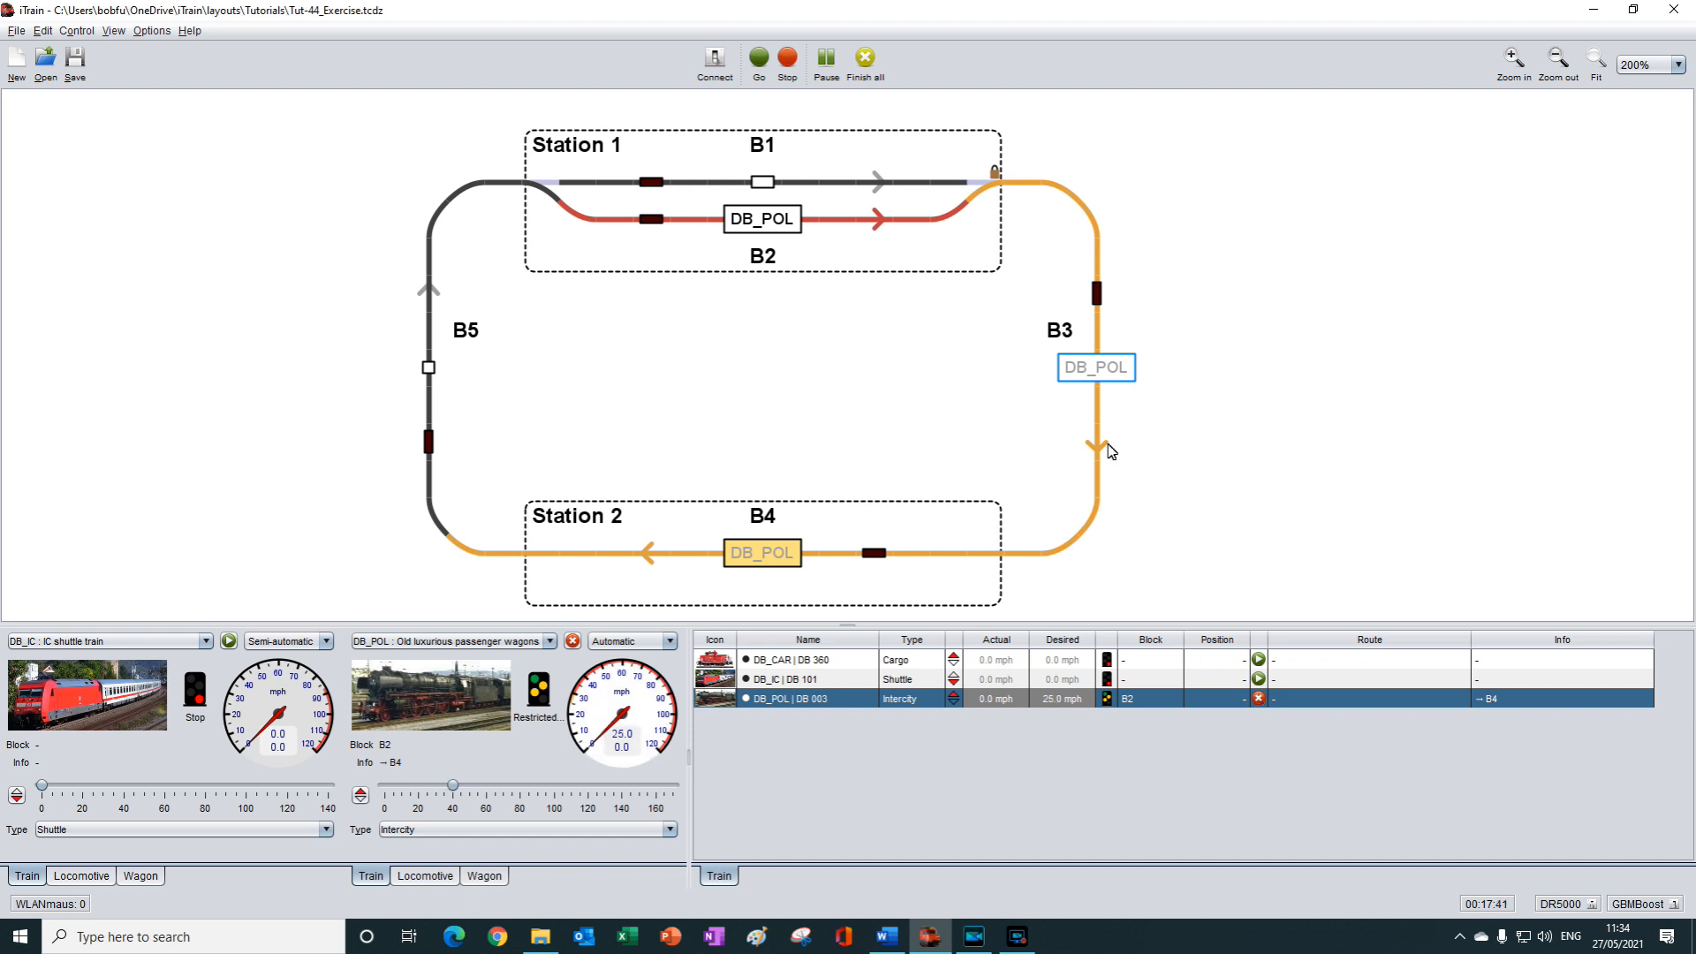
- Trigger the feedbacks of blocks B3 and B4 to bring DB_POL into Station 2, and stop it in block B4
{"action": "left_click", "coordinate": [1095, 304]}
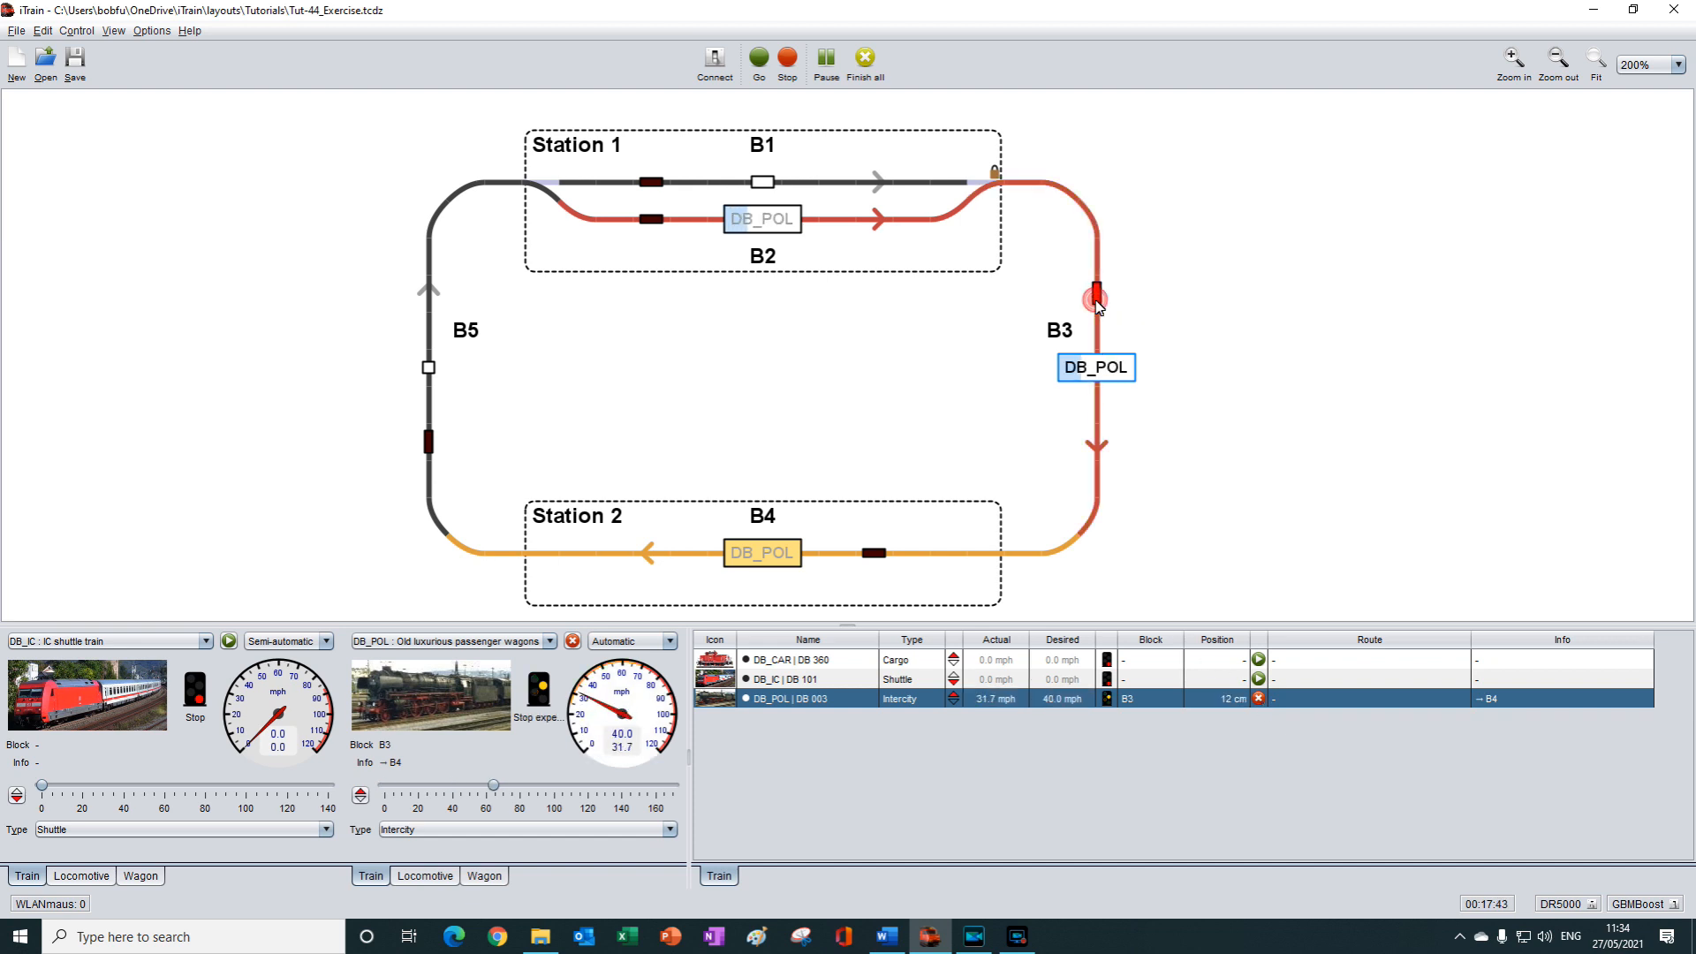
{"action": "left_click", "coordinate": [877, 553]}
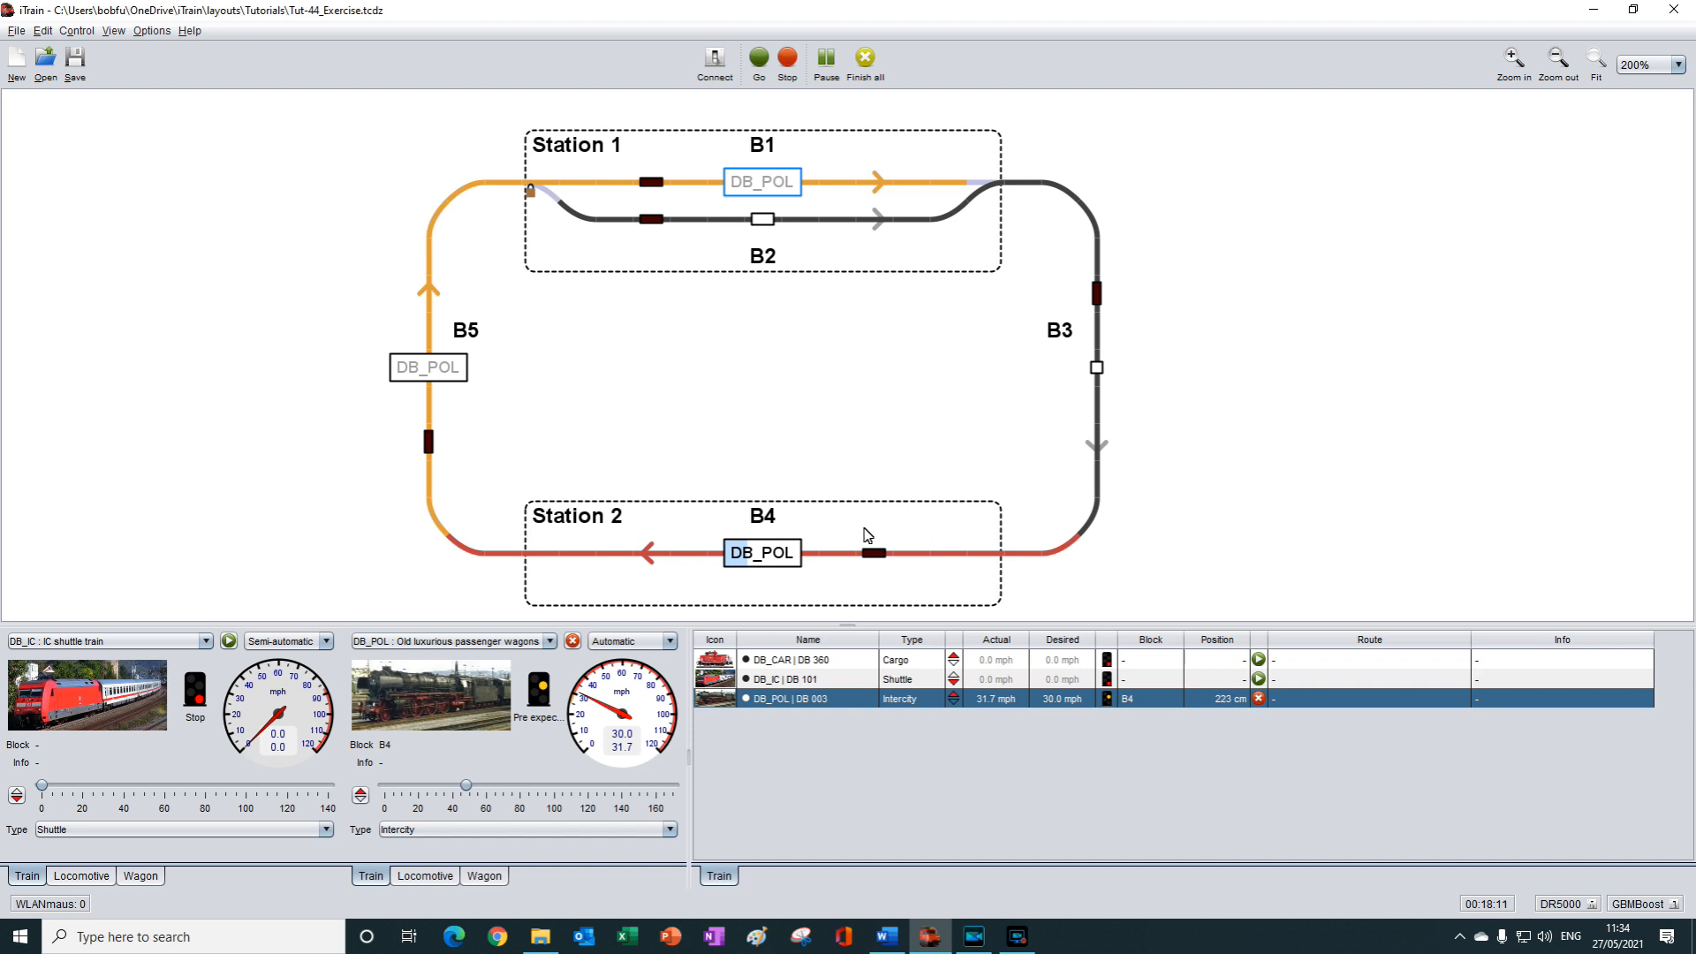
{"action": "left_click", "coordinate": [1258, 699]}
{"action": "left_click", "coordinate": [1258, 700]}
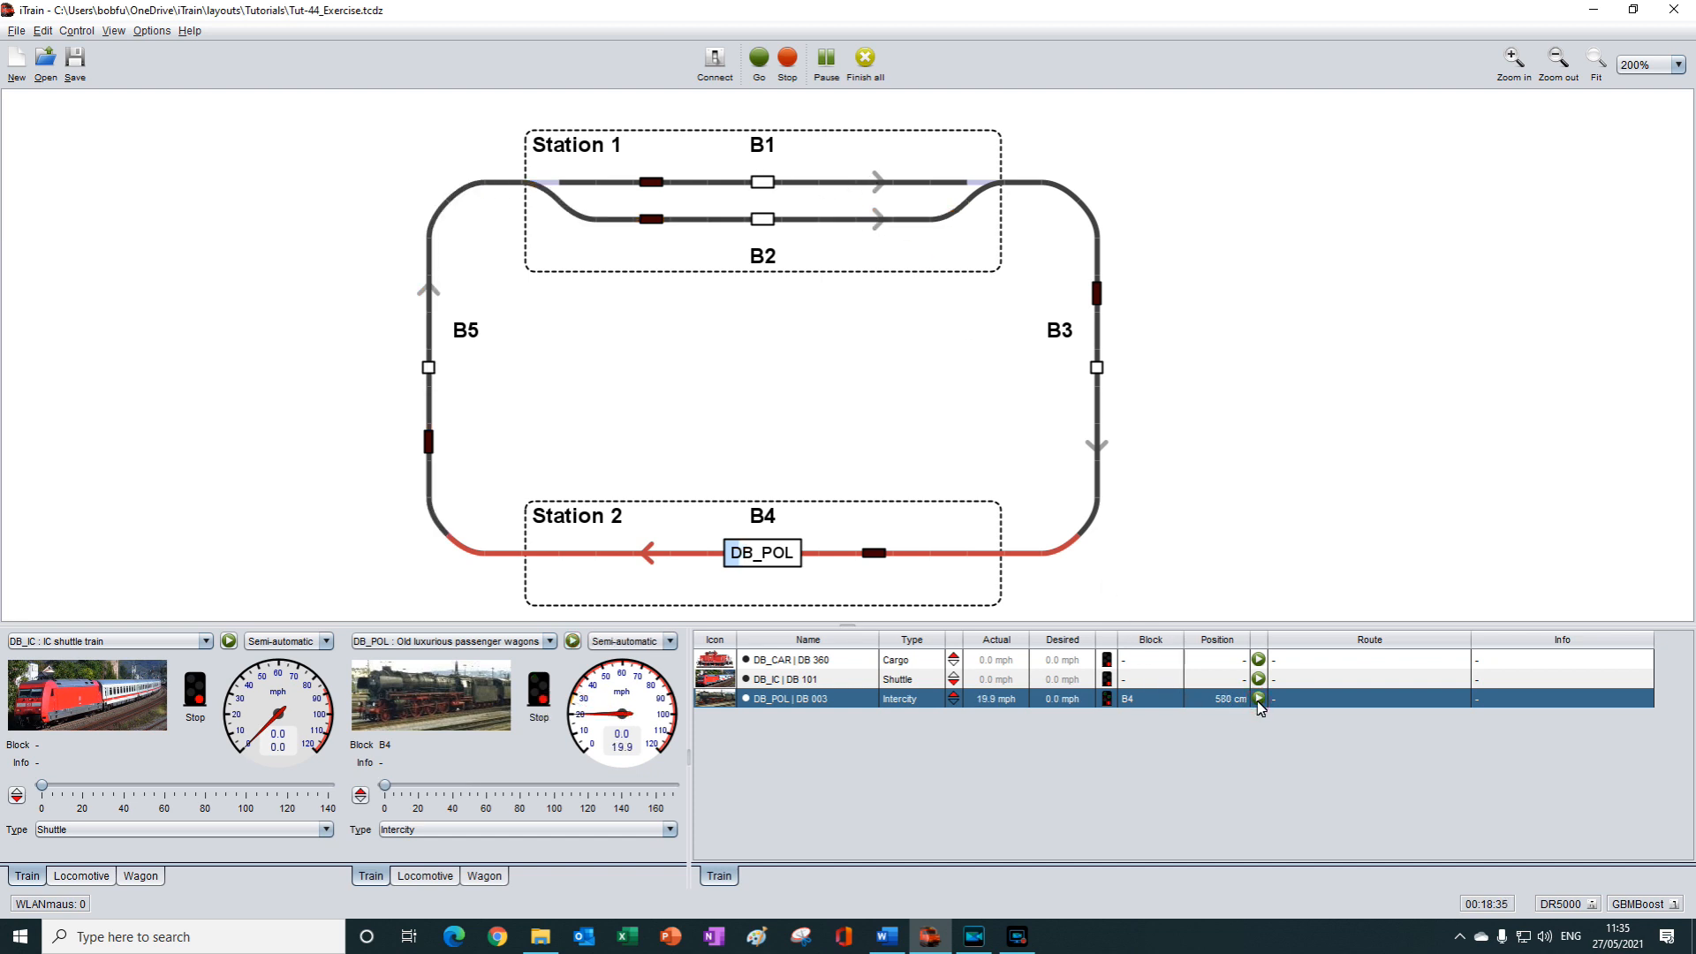
- Start and stop DB_POL in block B4 repeatedly until it plans a wait in Station 1's block B1
{"action": "left_click", "coordinate": [1257, 699]}
{"action": "left_click", "coordinate": [1258, 698]}
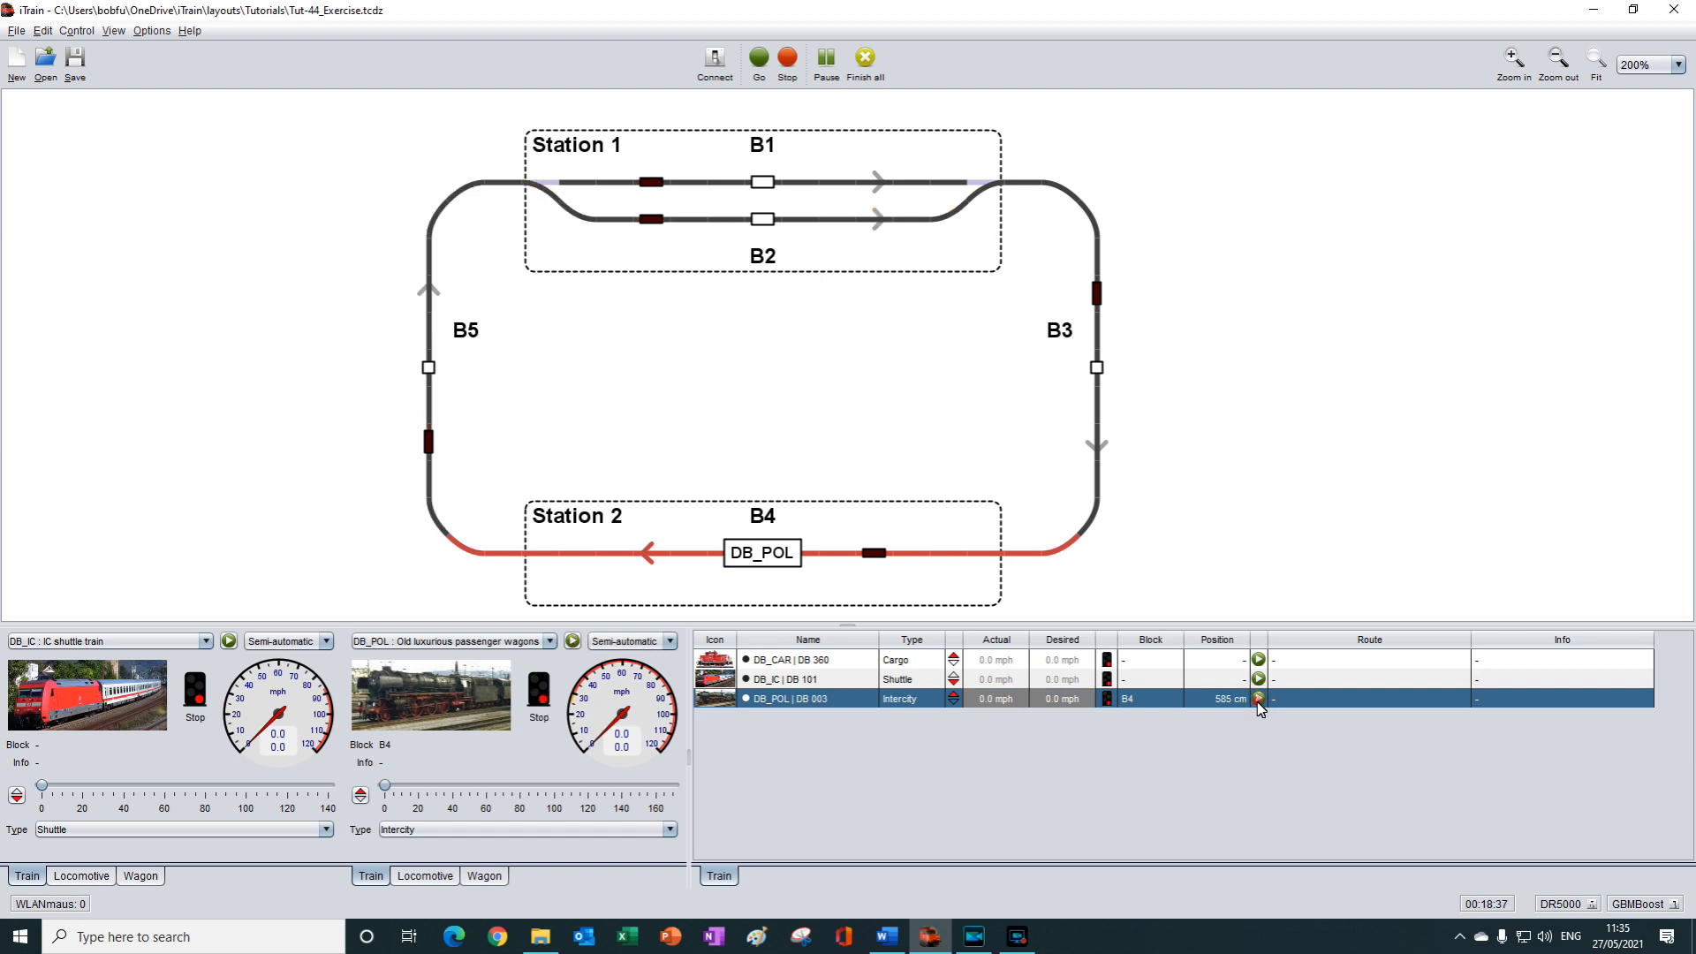
{"action": "left_click", "coordinate": [1258, 698]}
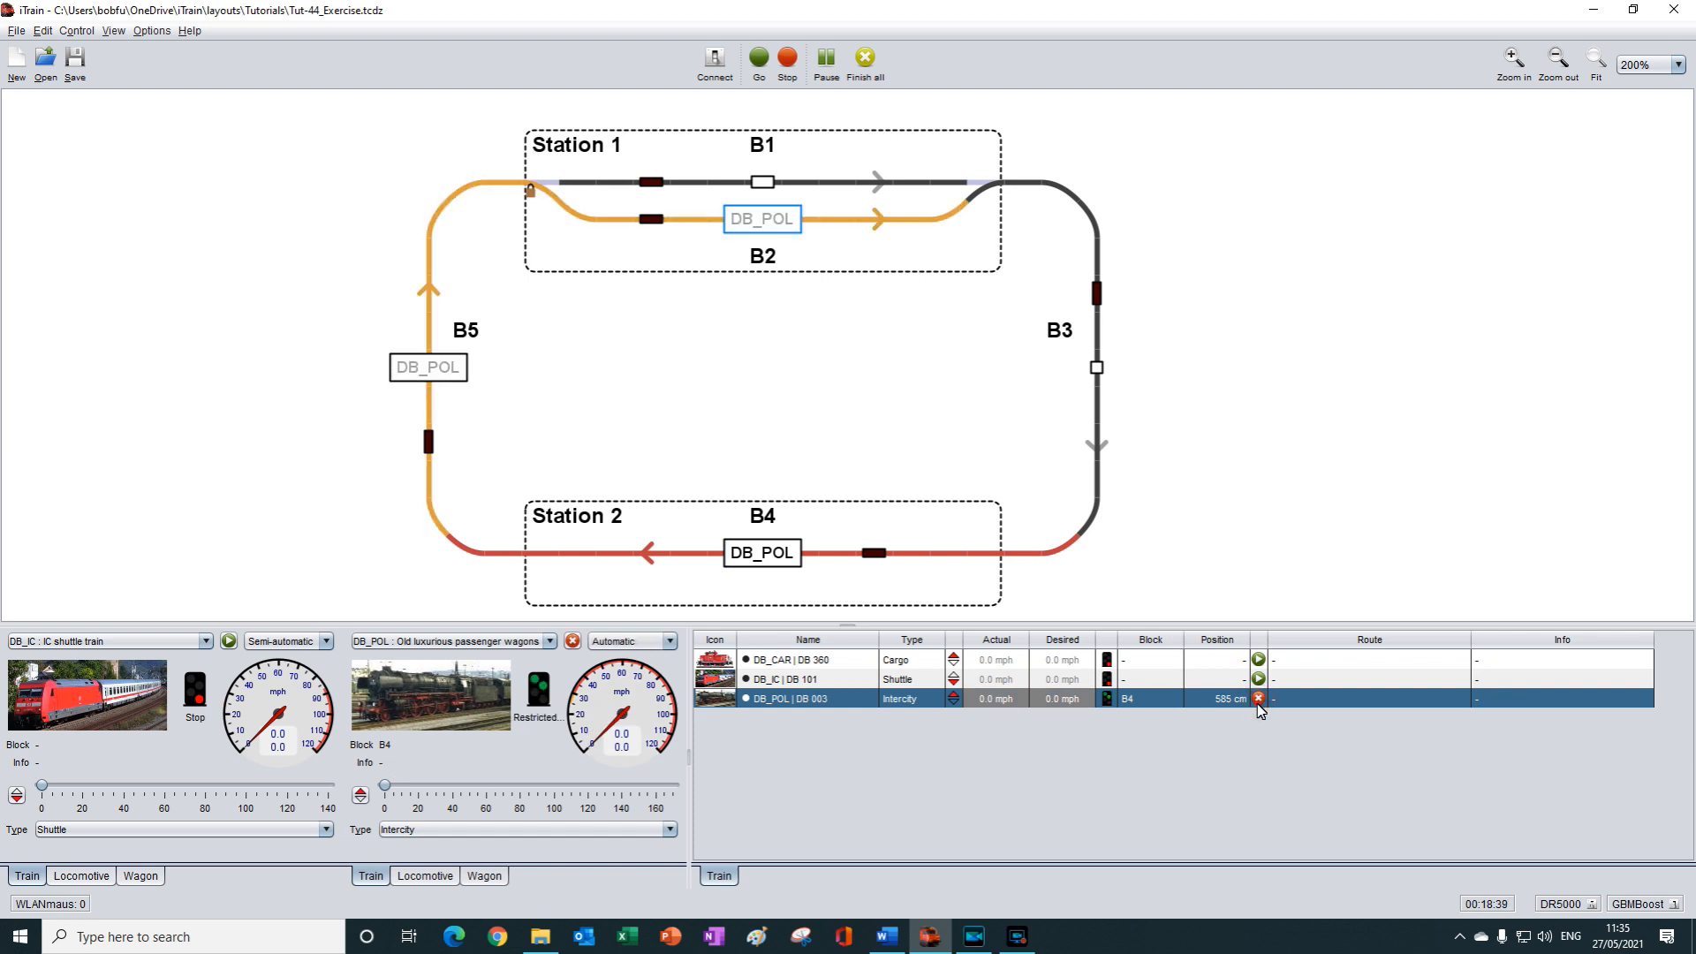
{"action": "left_click", "coordinate": [1257, 699]}
{"action": "left_click", "coordinate": [1258, 698]}
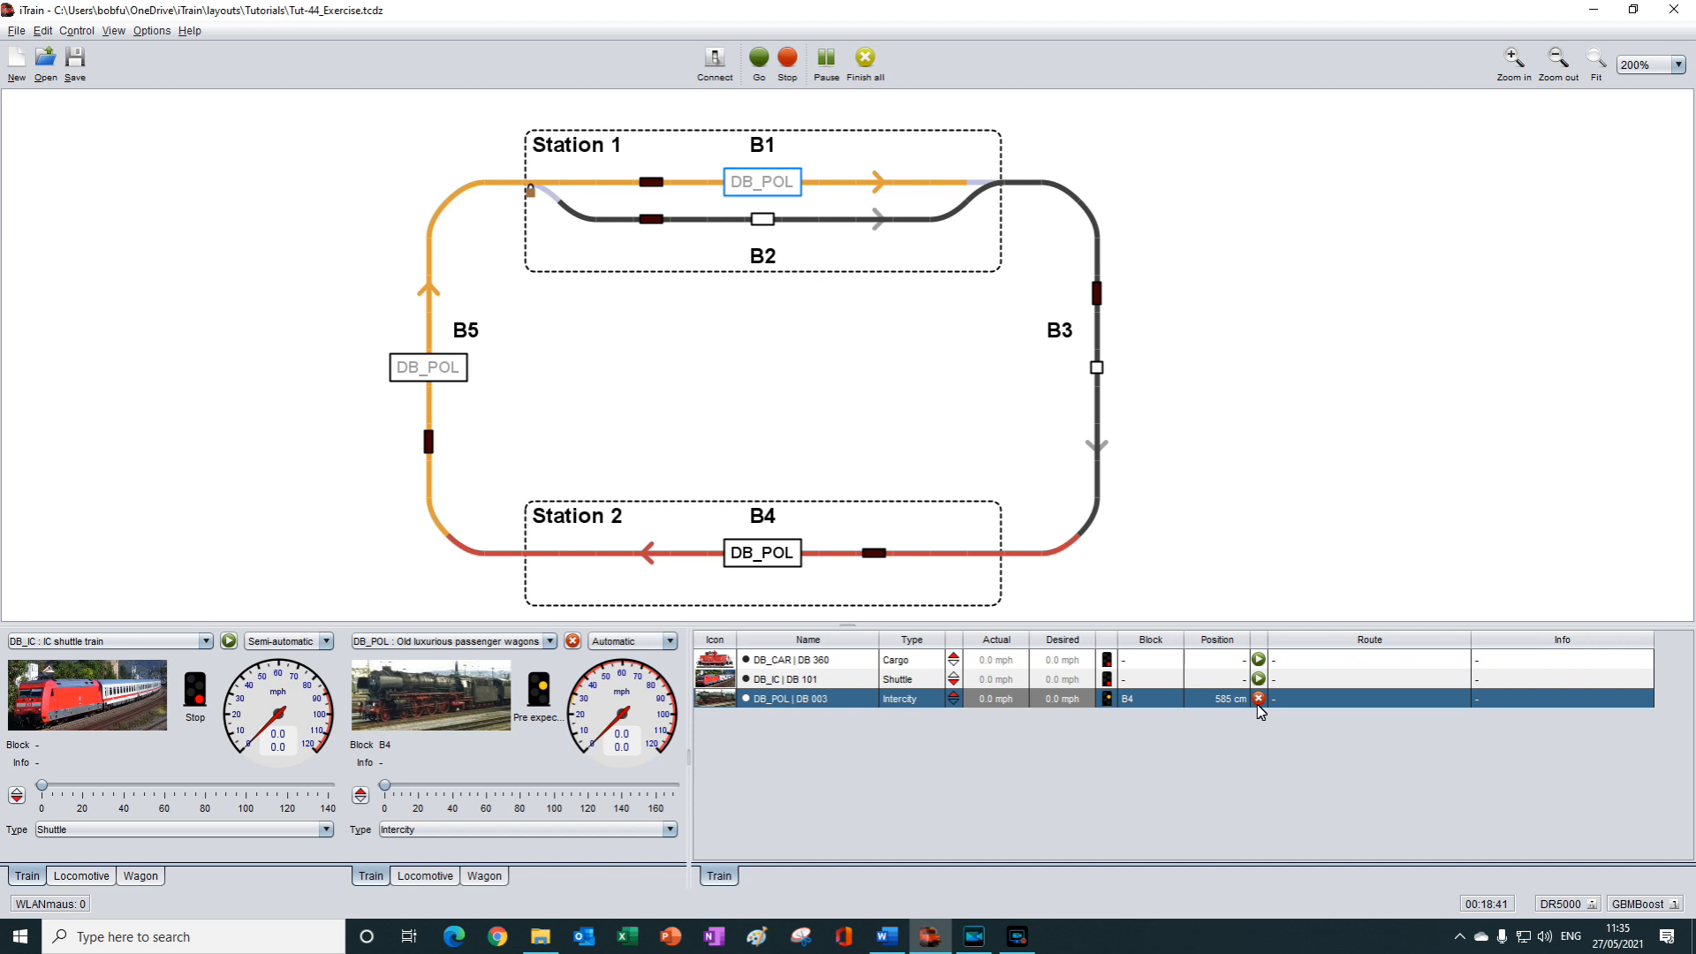
{"action": "left_click", "coordinate": [1258, 699]}
{"action": "left_click", "coordinate": [1258, 699]}
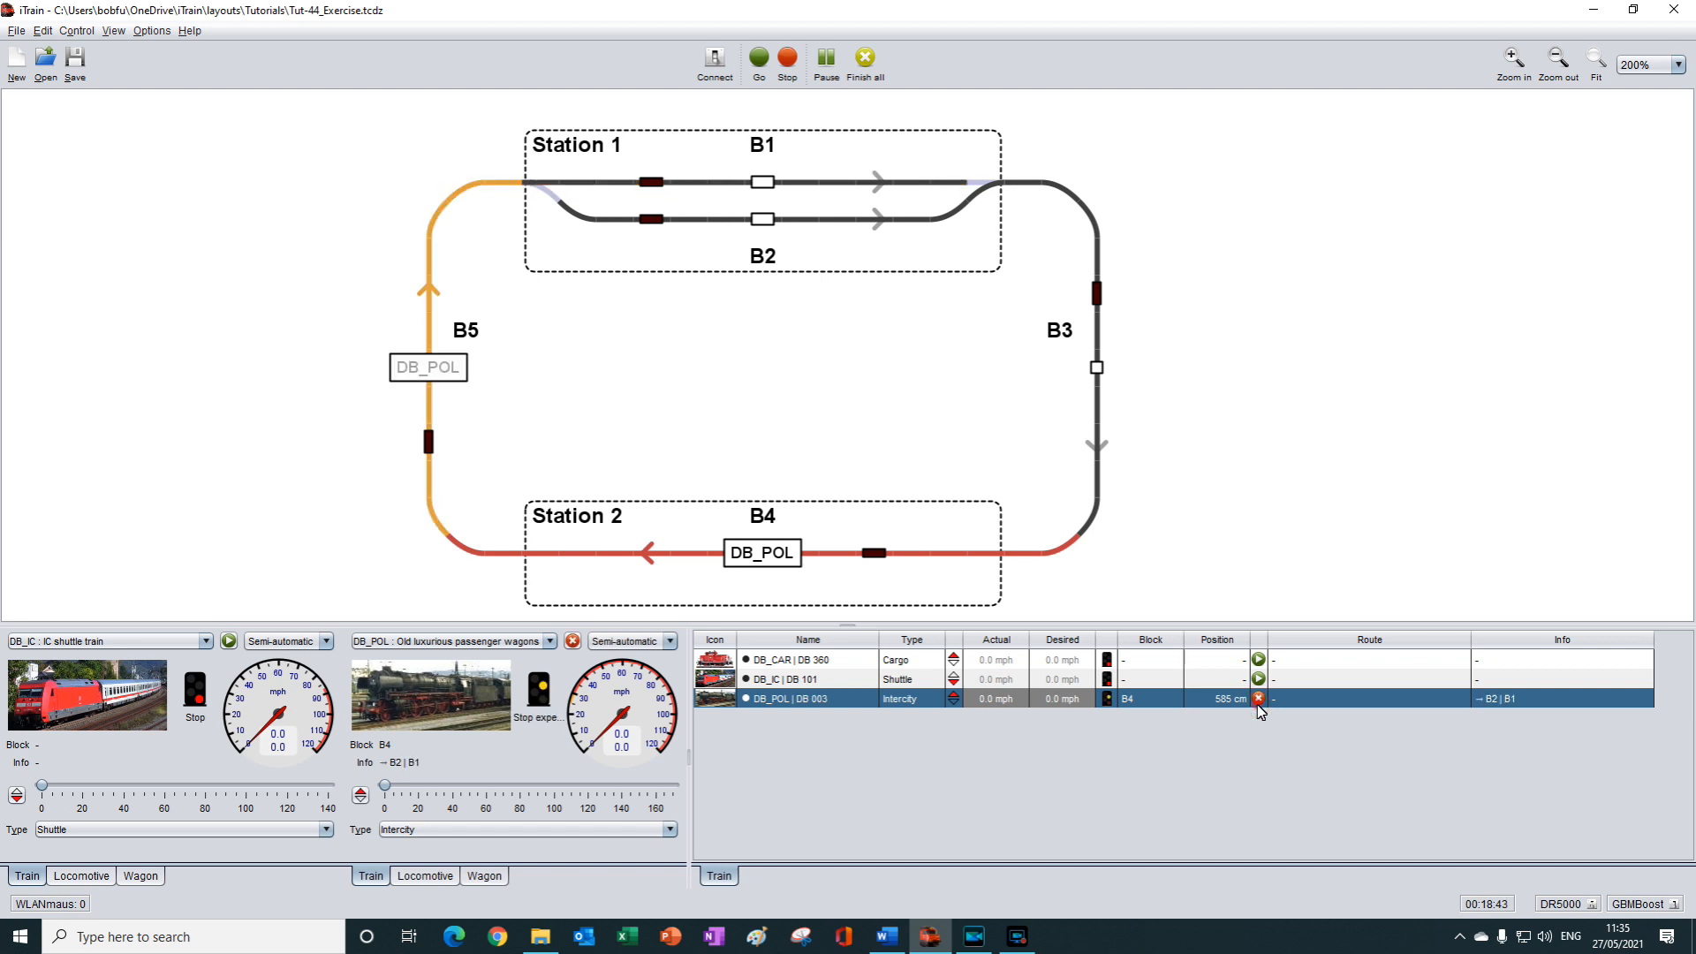
{"action": "left_click", "coordinate": [1258, 698]}
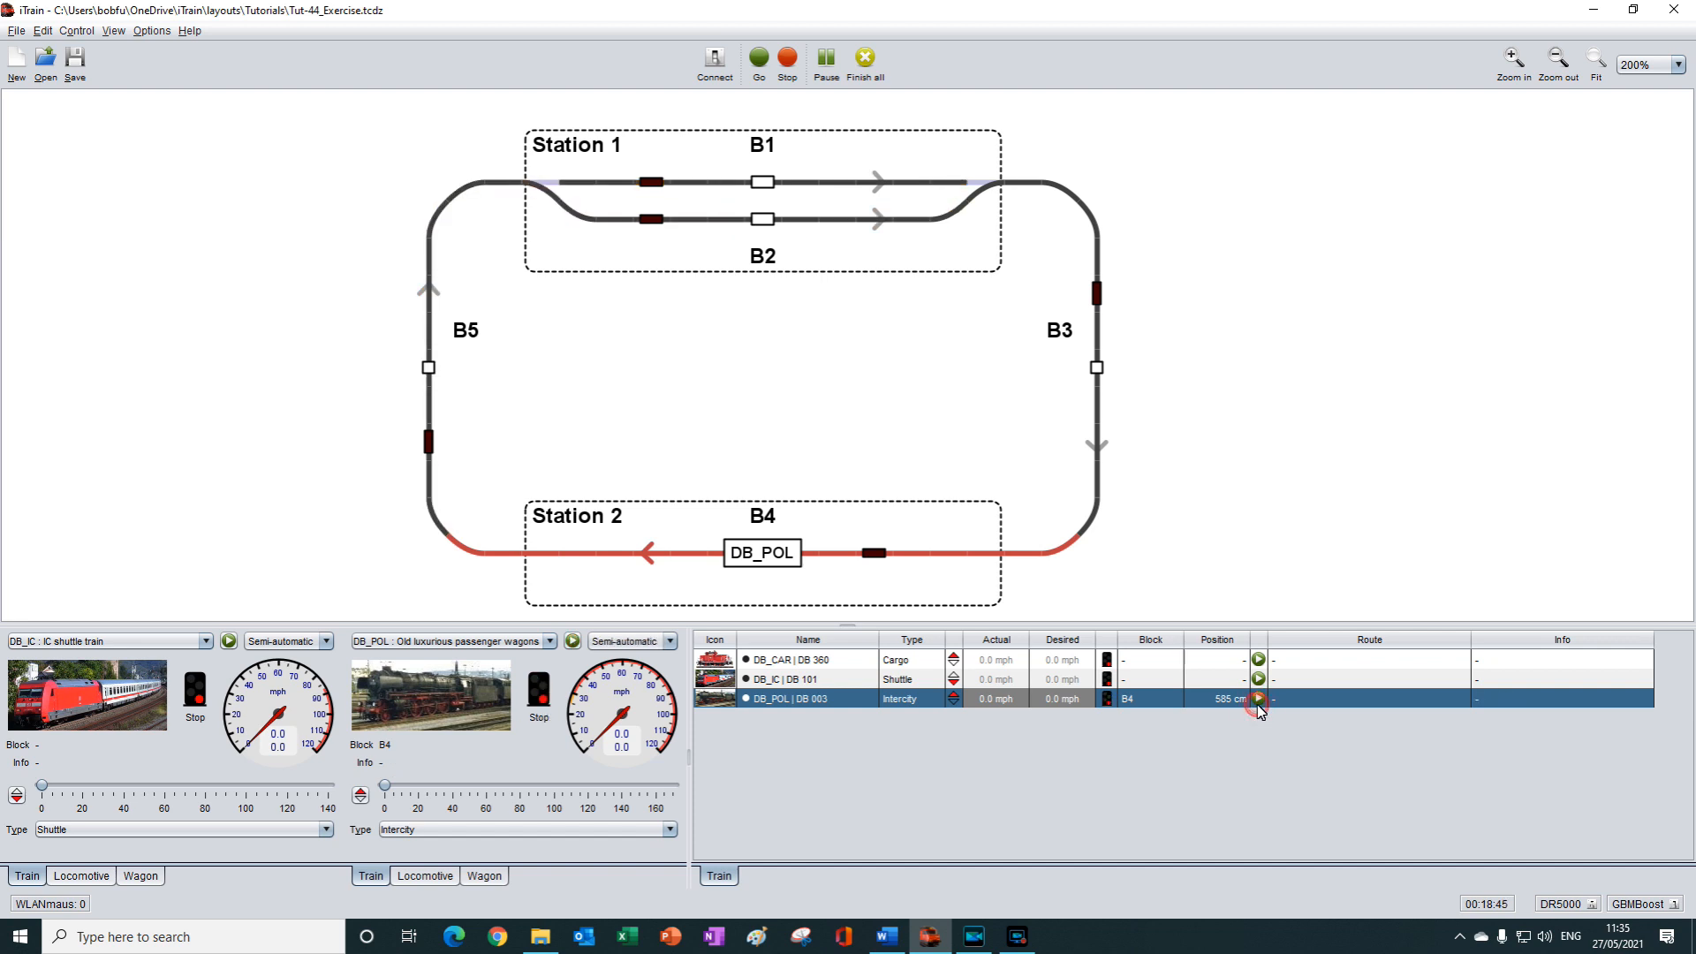
{"action": "left_click", "coordinate": [1258, 699]}
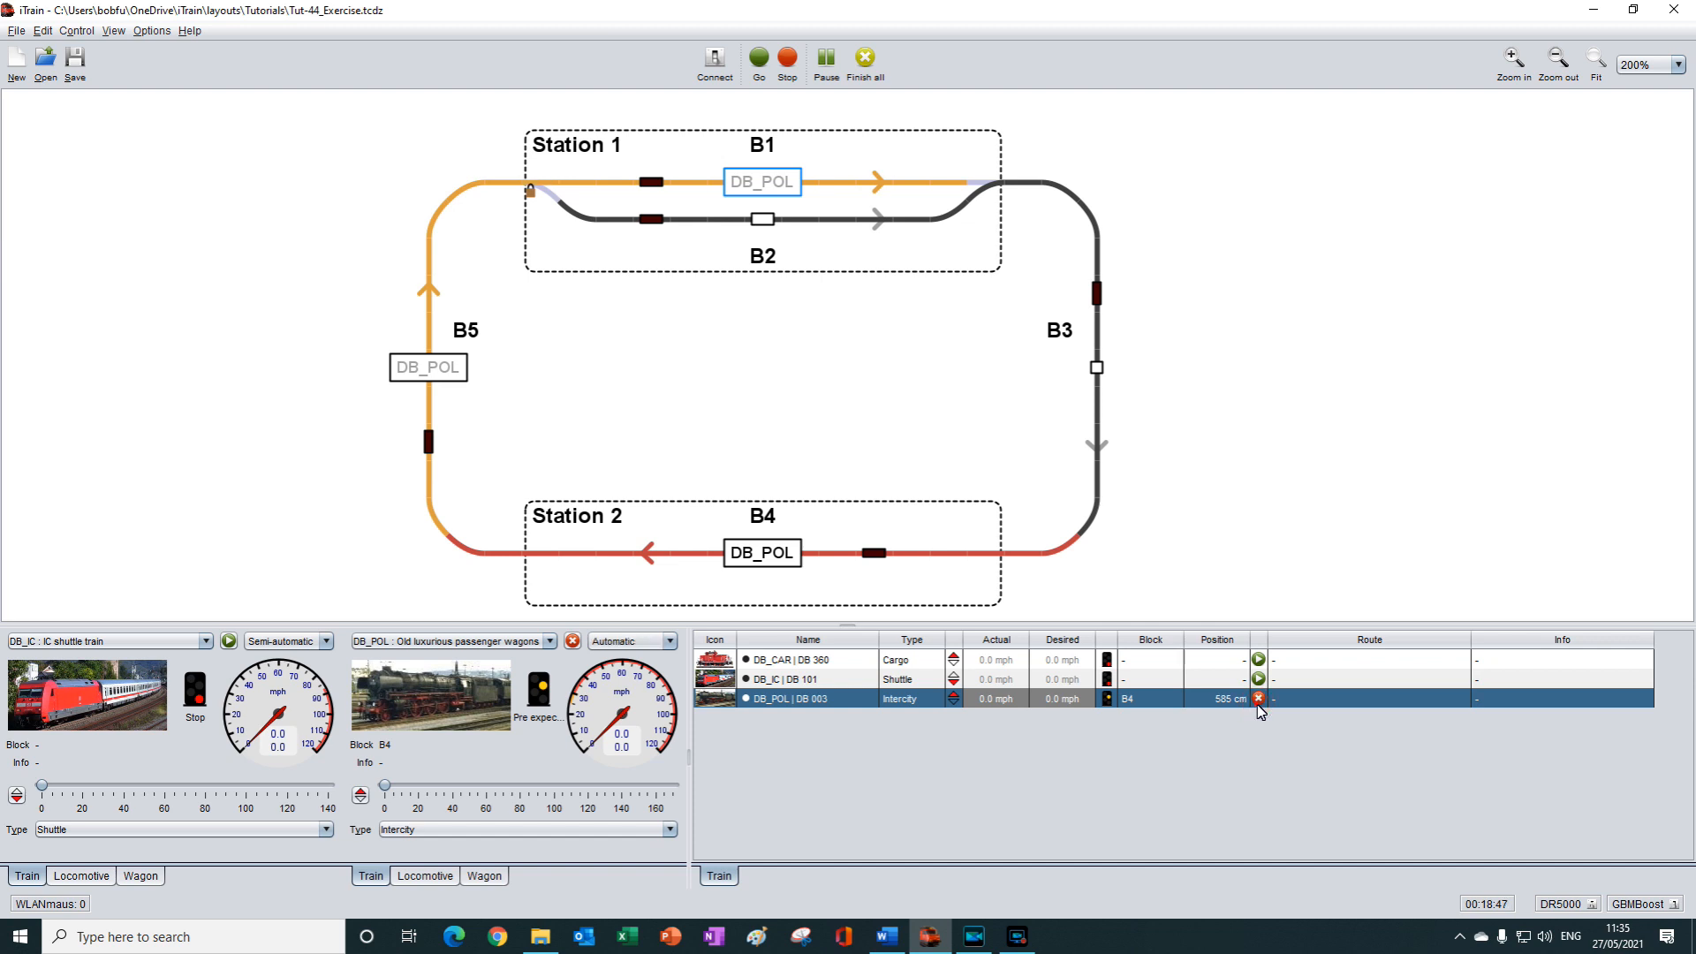
{"action": "left_click", "coordinate": [1258, 699]}
{"action": "left_click", "coordinate": [1257, 698]}
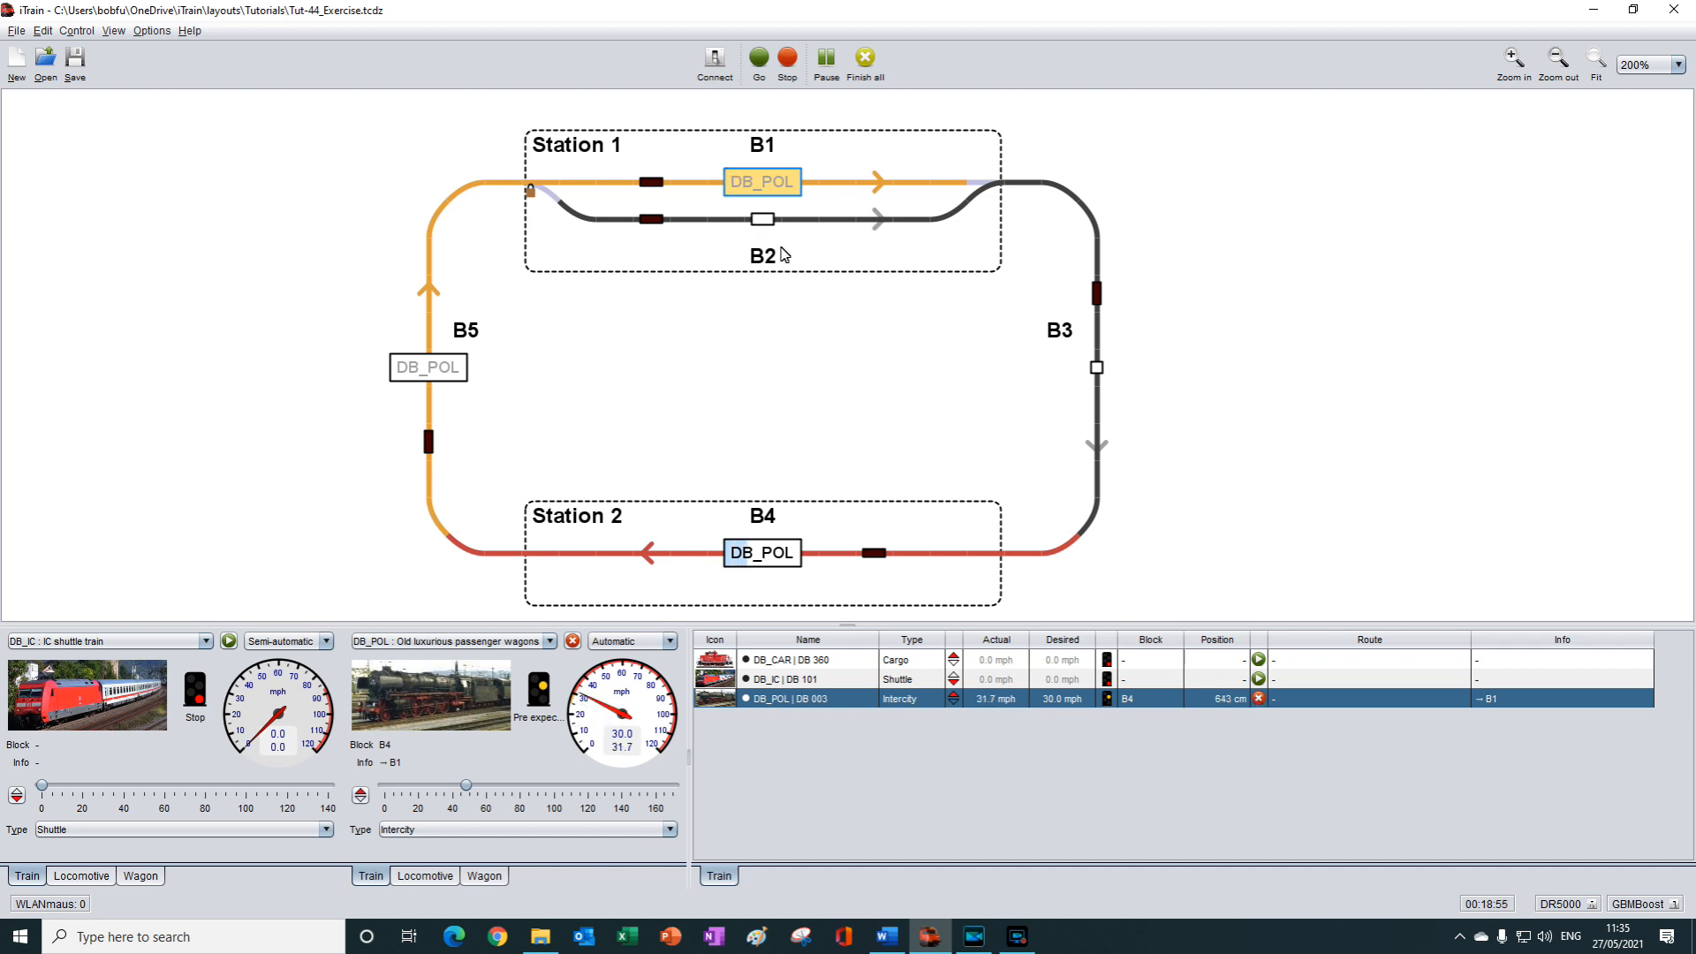
- Stop DB_POL in Station 2 and restart it repeatedly until it reserves the path to block B2 without a planned wait
{"action": "left_click", "coordinate": [1258, 699]}
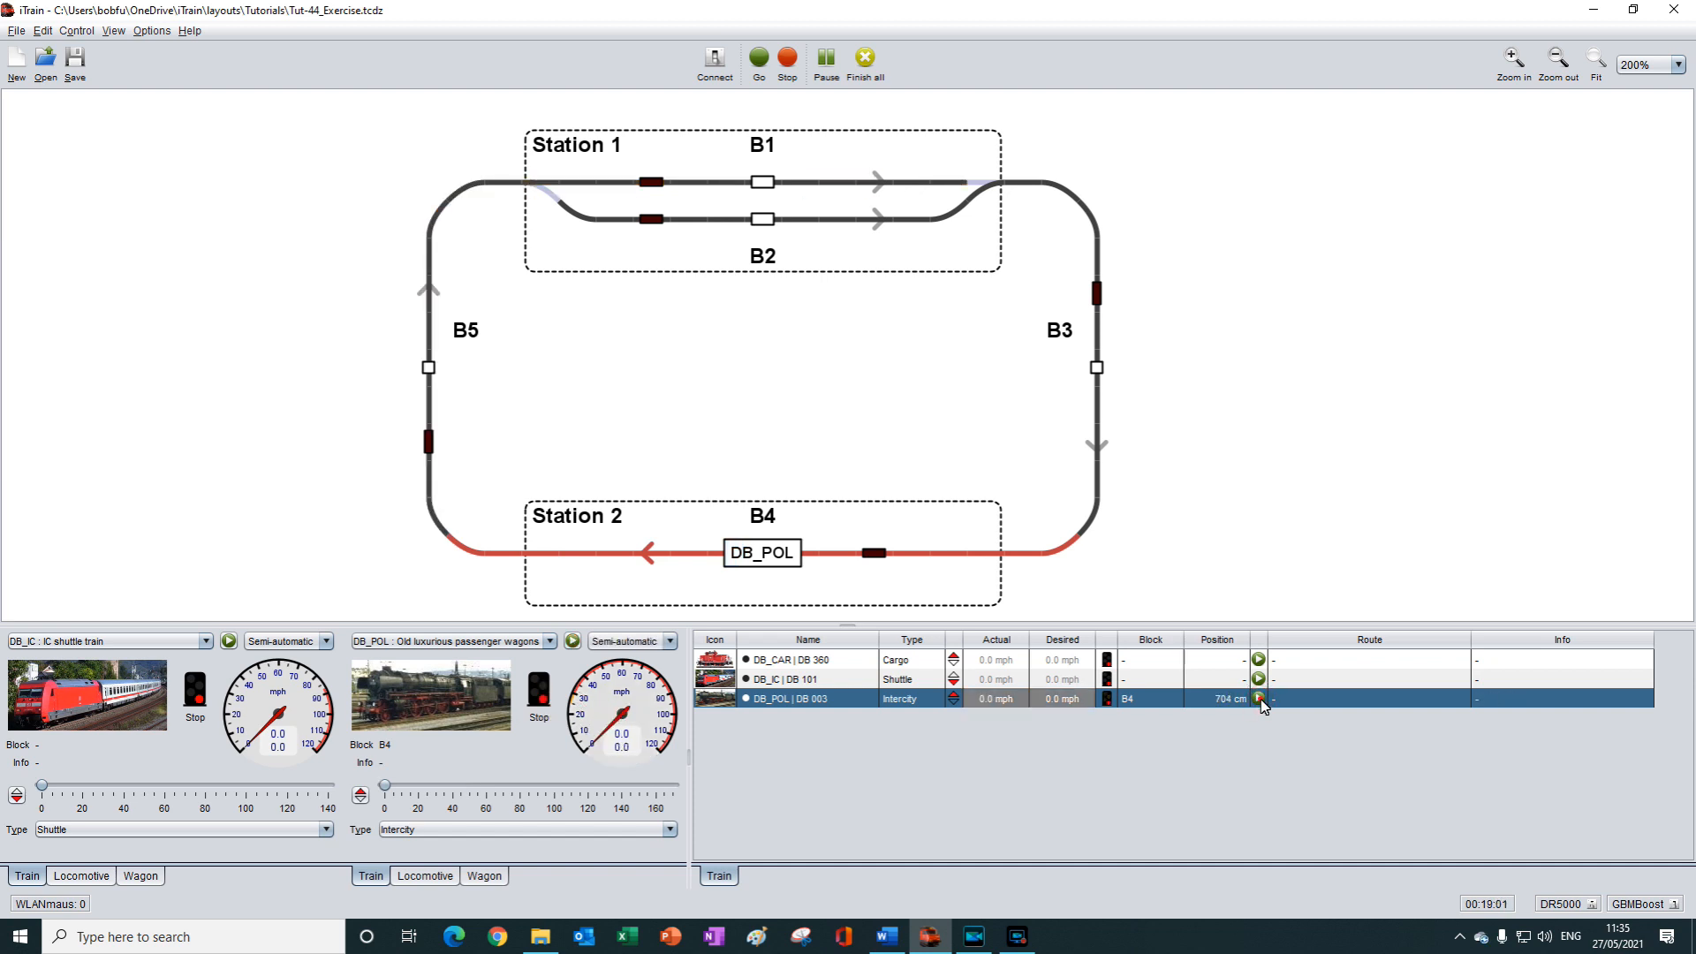
{"action": "left_click", "coordinate": [1260, 700]}
{"action": "left_click", "coordinate": [1260, 700]}
{"action": "left_click", "coordinate": [1260, 700]}
{"action": "left_click", "coordinate": [1261, 701]}
{"action": "left_click", "coordinate": [1260, 700]}
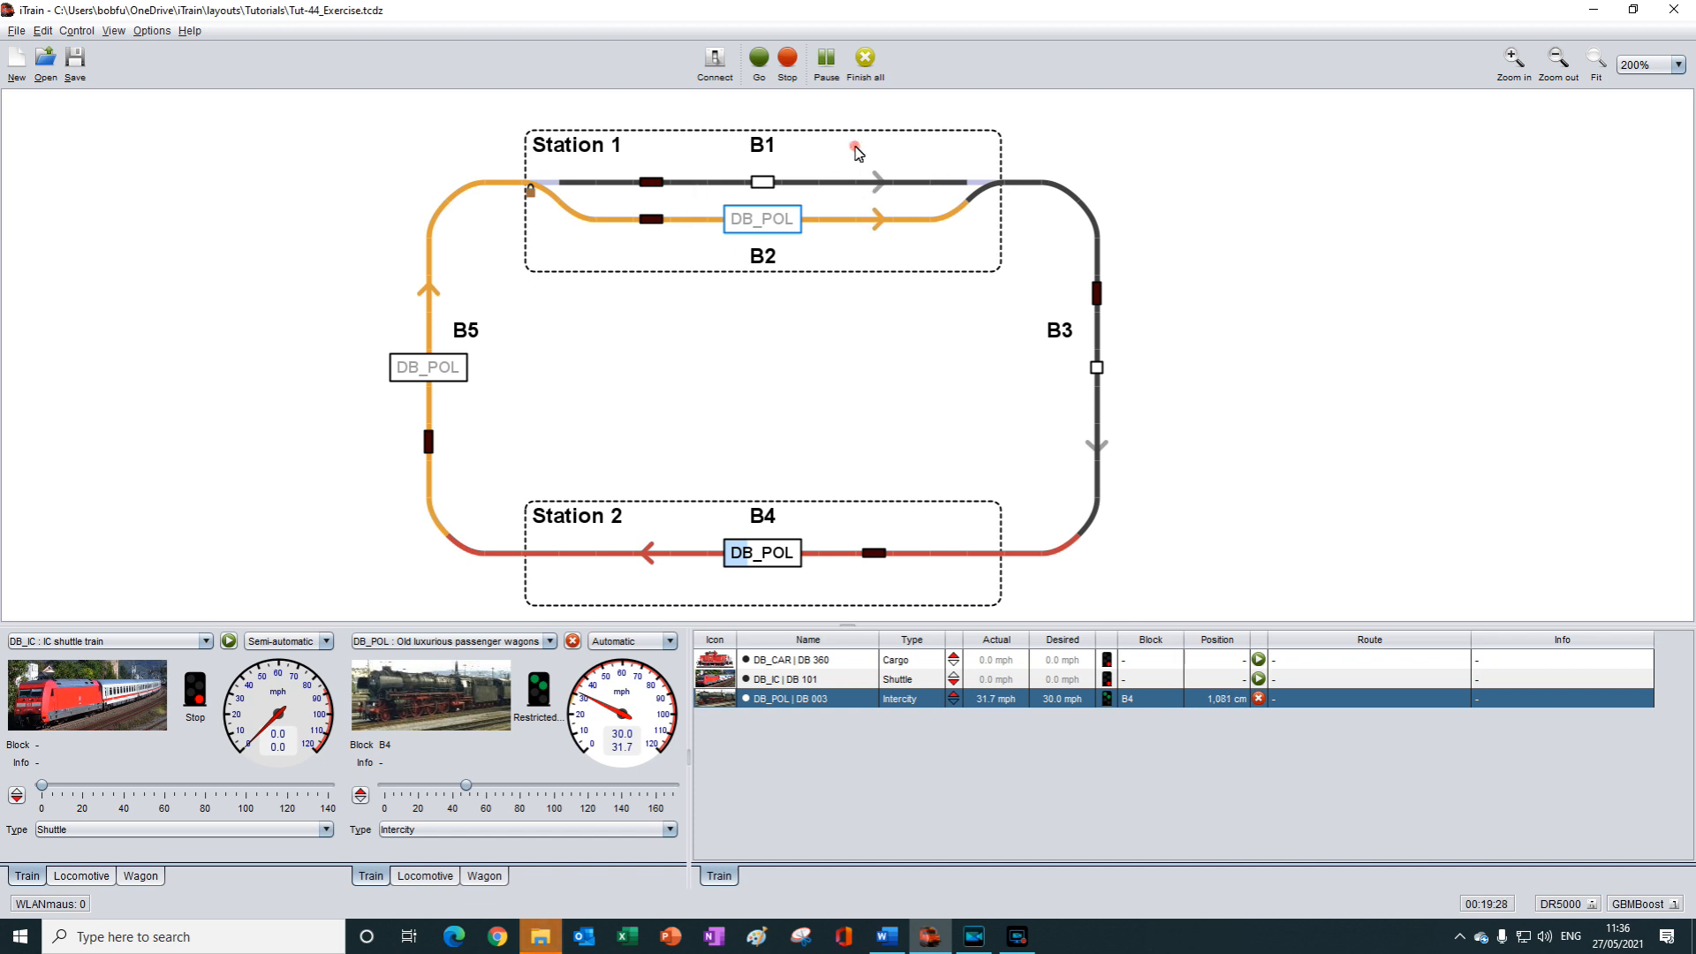
- Review Station 1's train types and blocks without changing them, and stop the DB_POL train in block B4
{"action": "right_click", "coordinate": [855, 152]}
{"action": "left_click", "coordinate": [927, 155]}
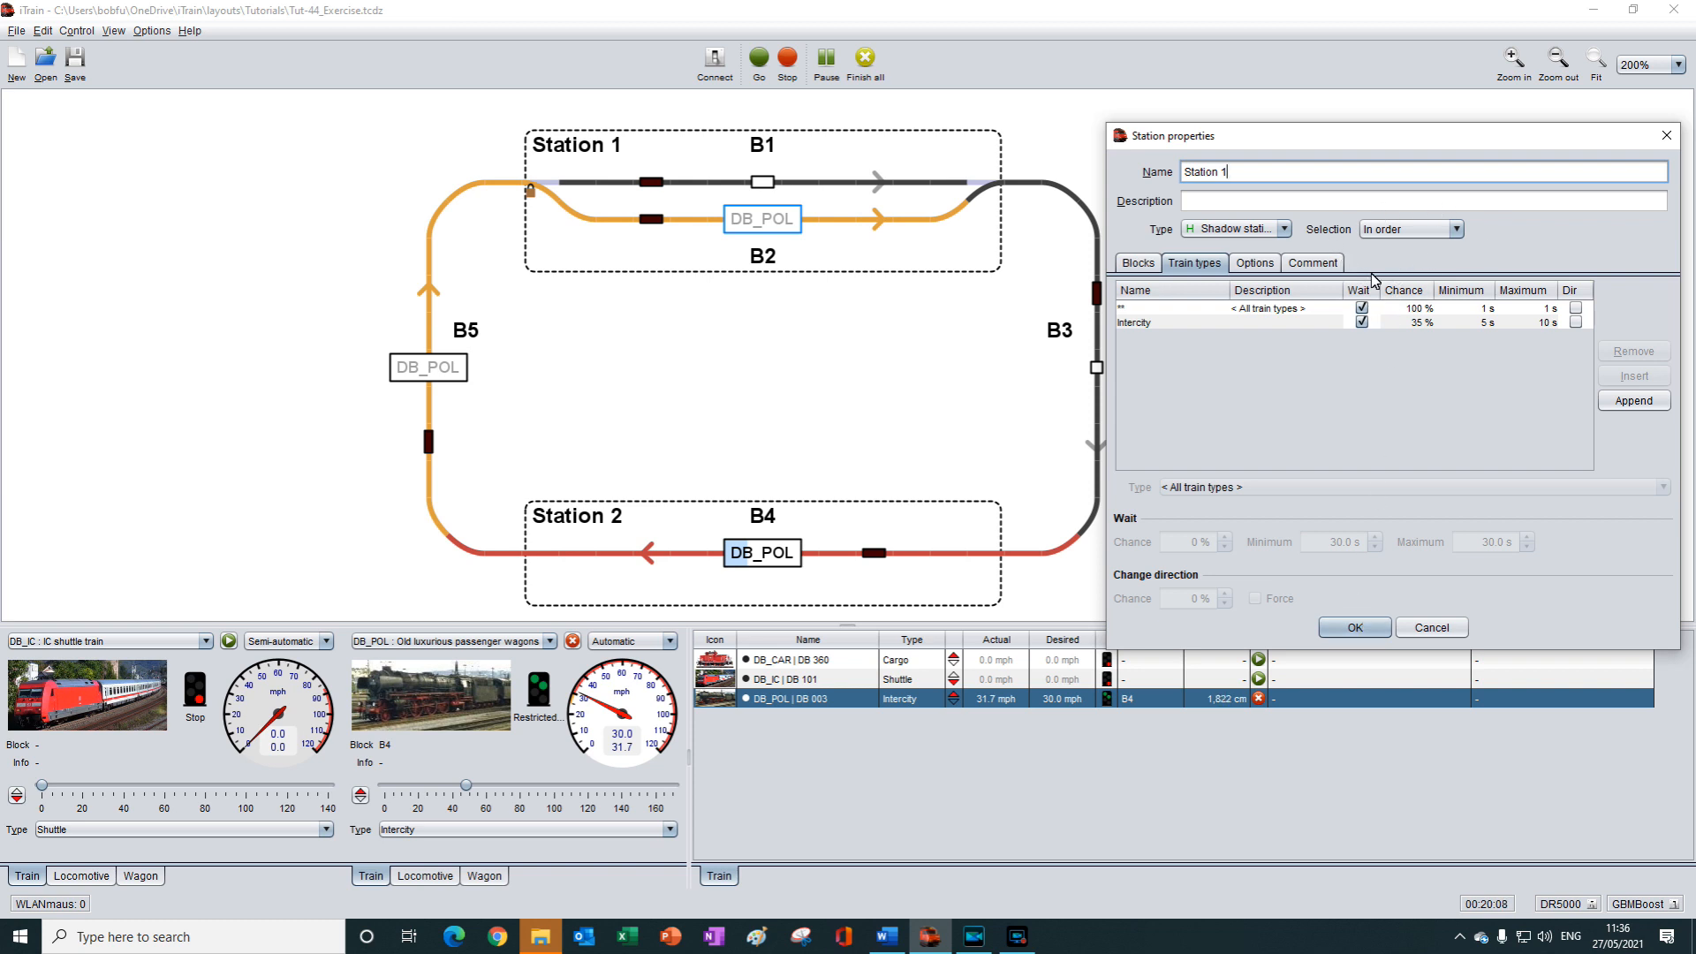
{"action": "left_click", "coordinate": [1127, 263]}
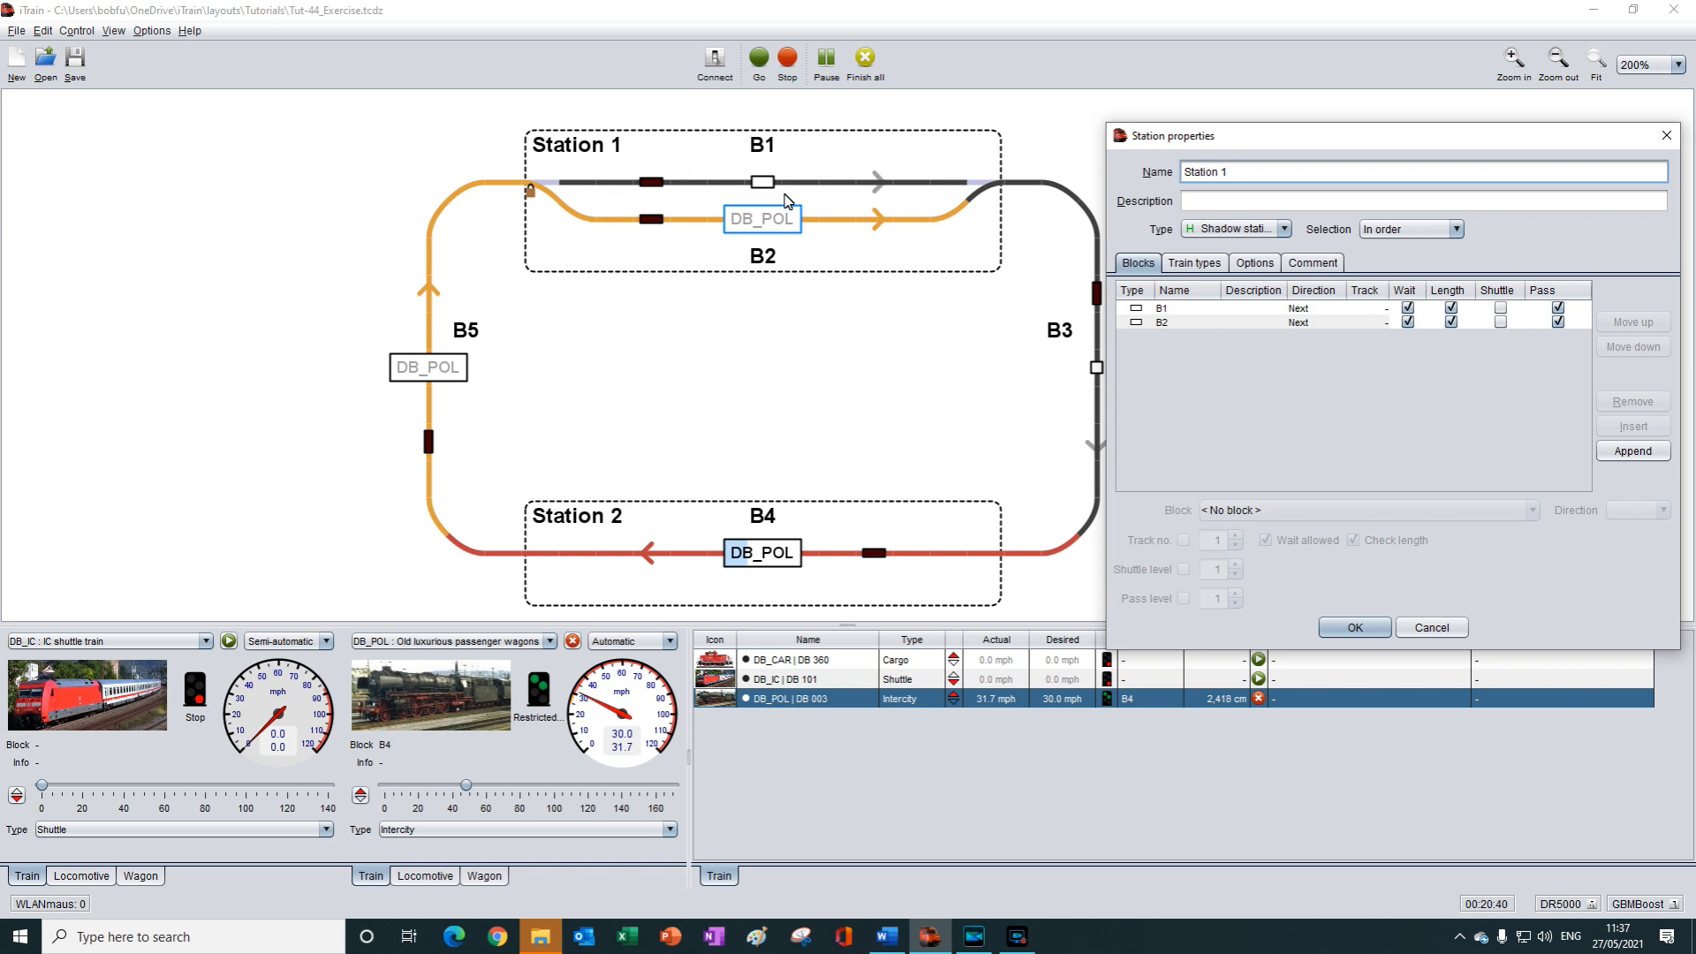
{"action": "left_click", "coordinate": [1666, 137]}
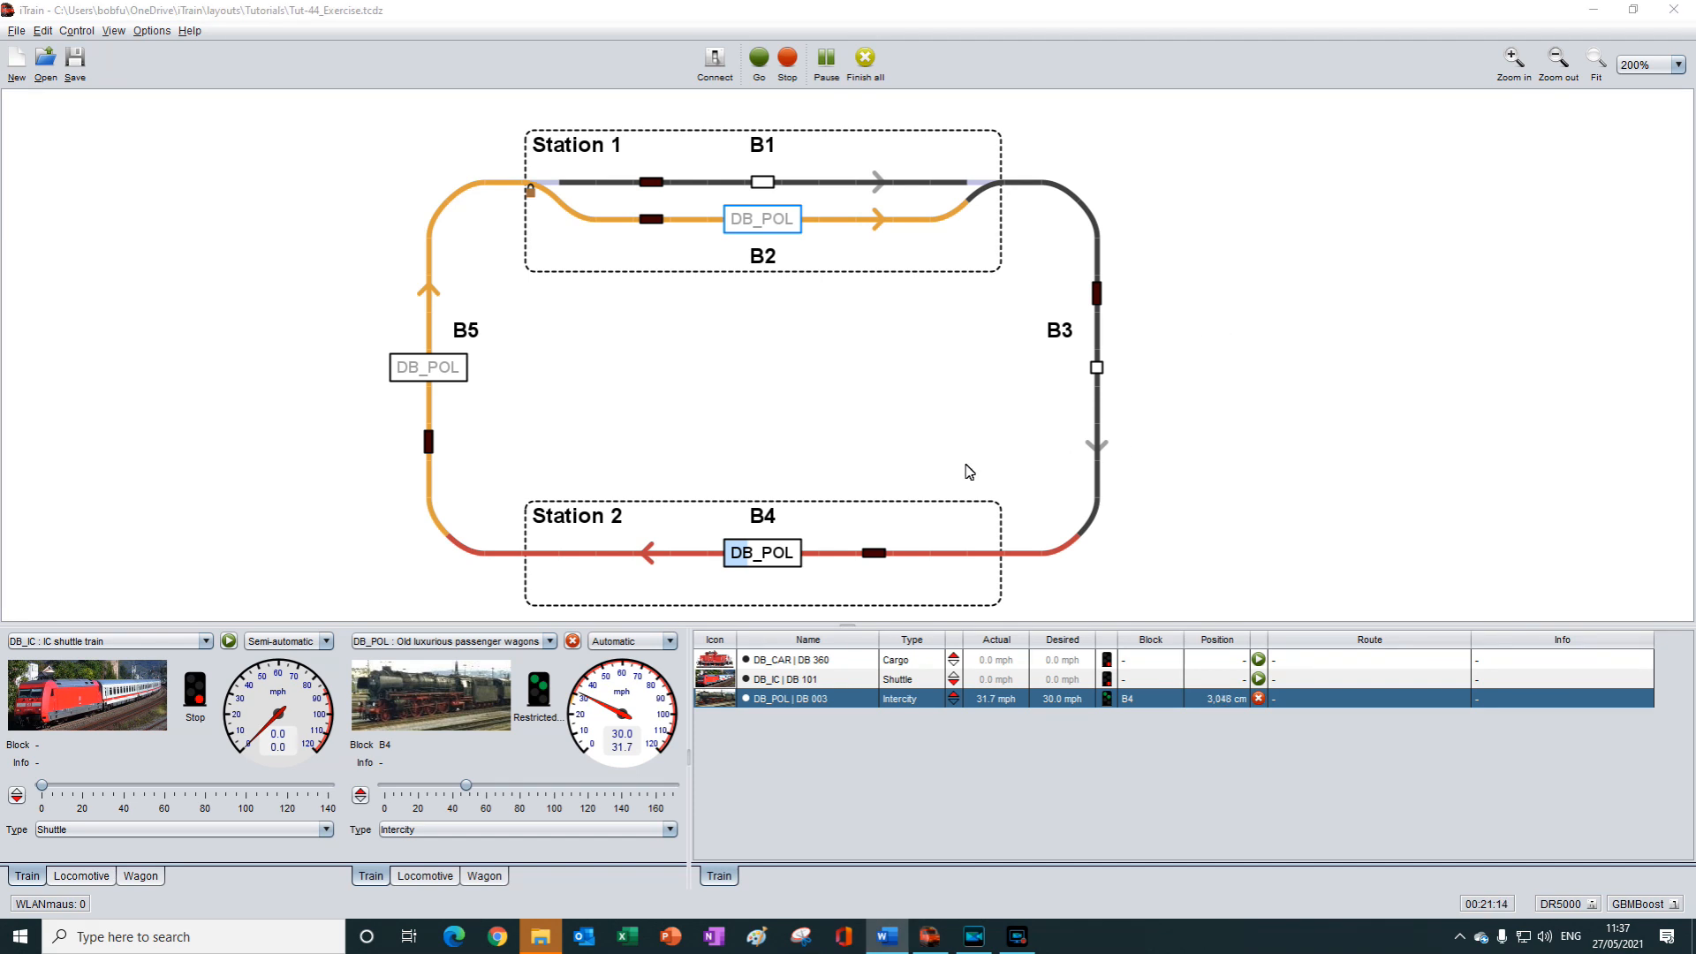
{"action": "left_click", "coordinate": [572, 640]}
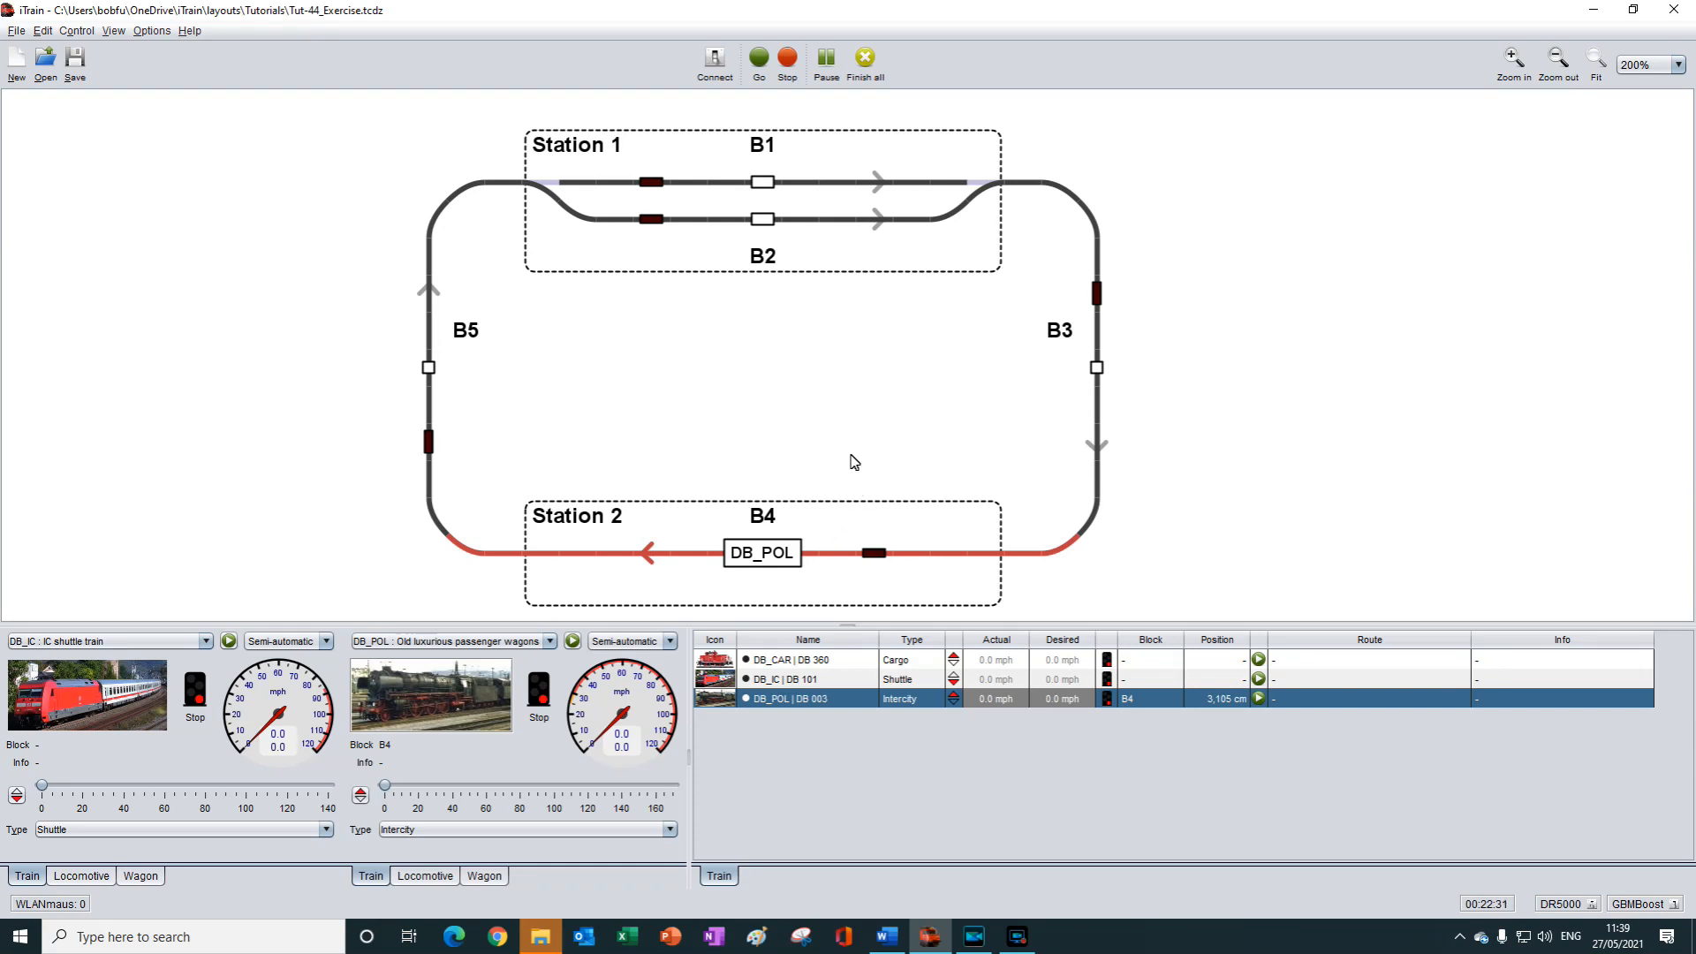
- Check the block and train-type waiting settings in Station 2's properties, and close them without changes
{"action": "right_click", "coordinate": [870, 517]}
{"action": "left_click", "coordinate": [864, 517]}
{"action": "right_click", "coordinate": [864, 517]}
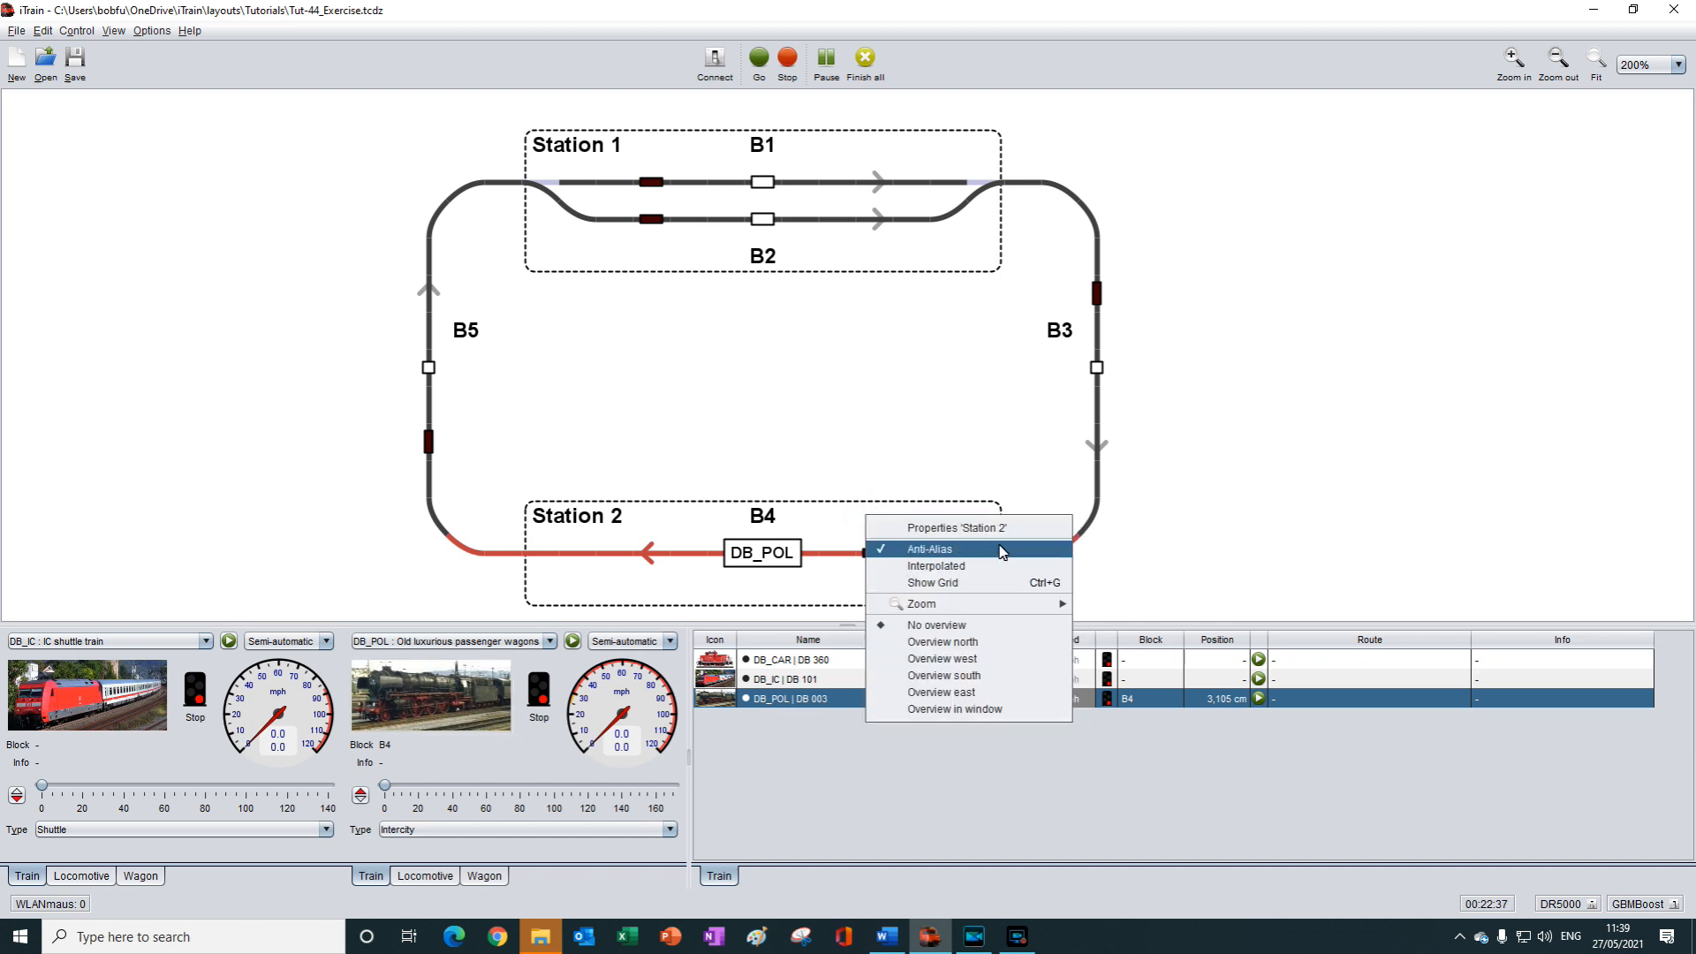
{"action": "left_click", "coordinate": [988, 528]}
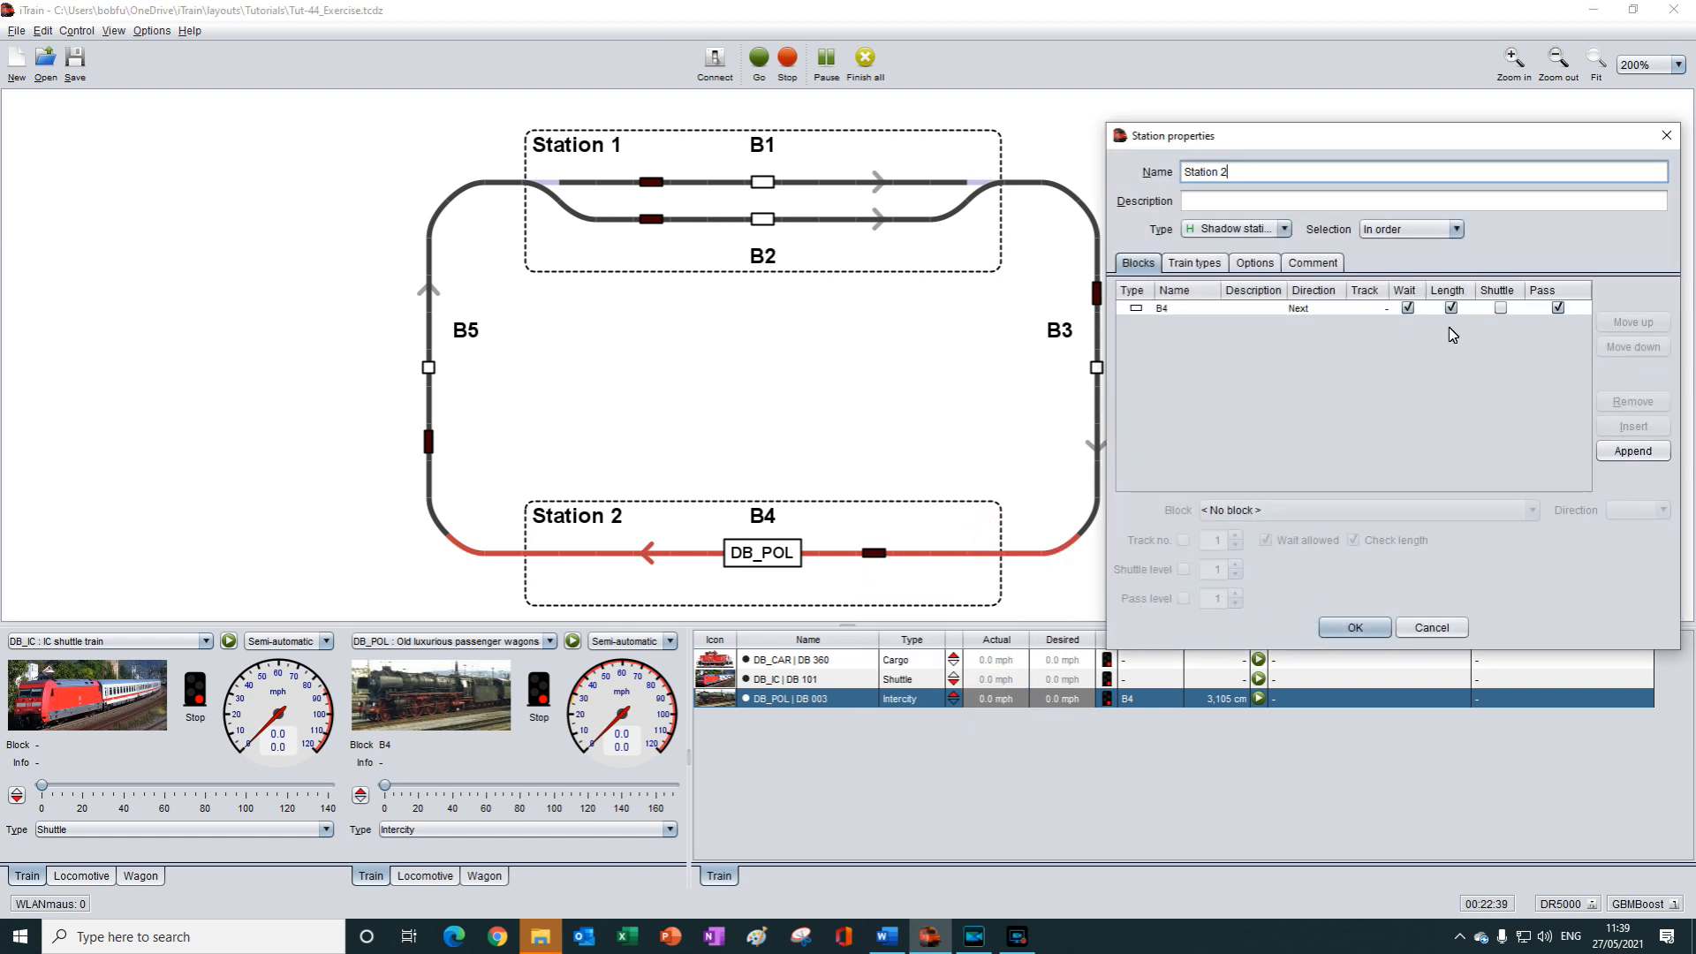
{"action": "left_click", "coordinate": [1208, 265]}
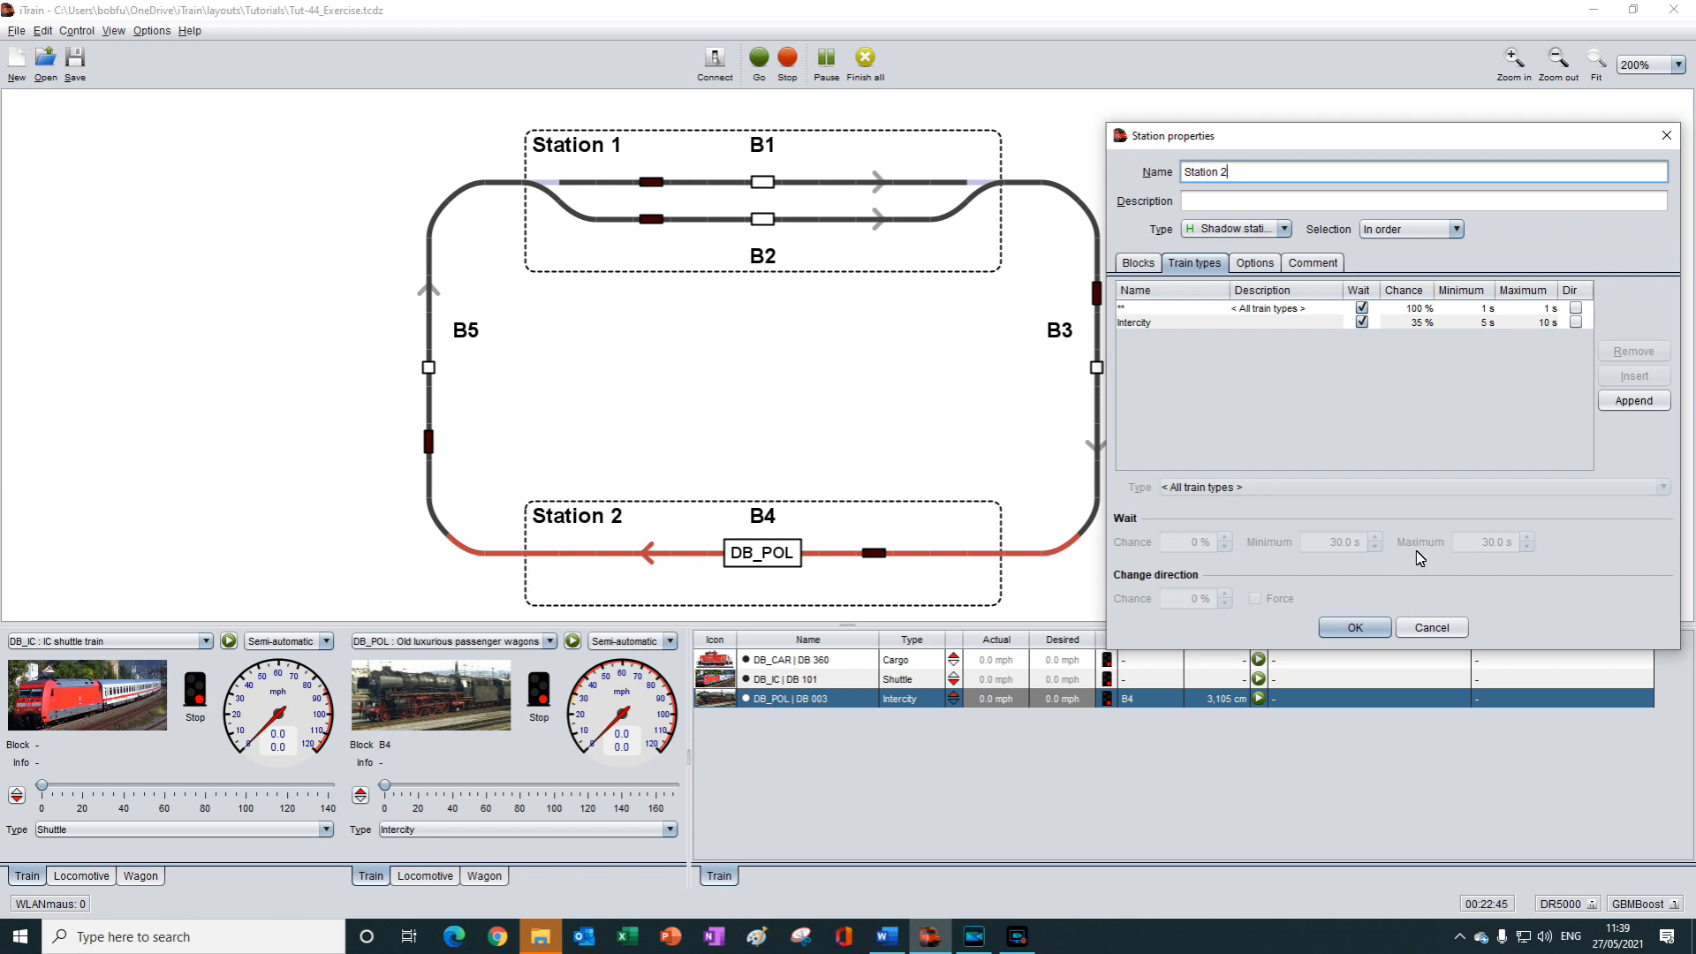
{"action": "left_click", "coordinate": [1422, 628]}
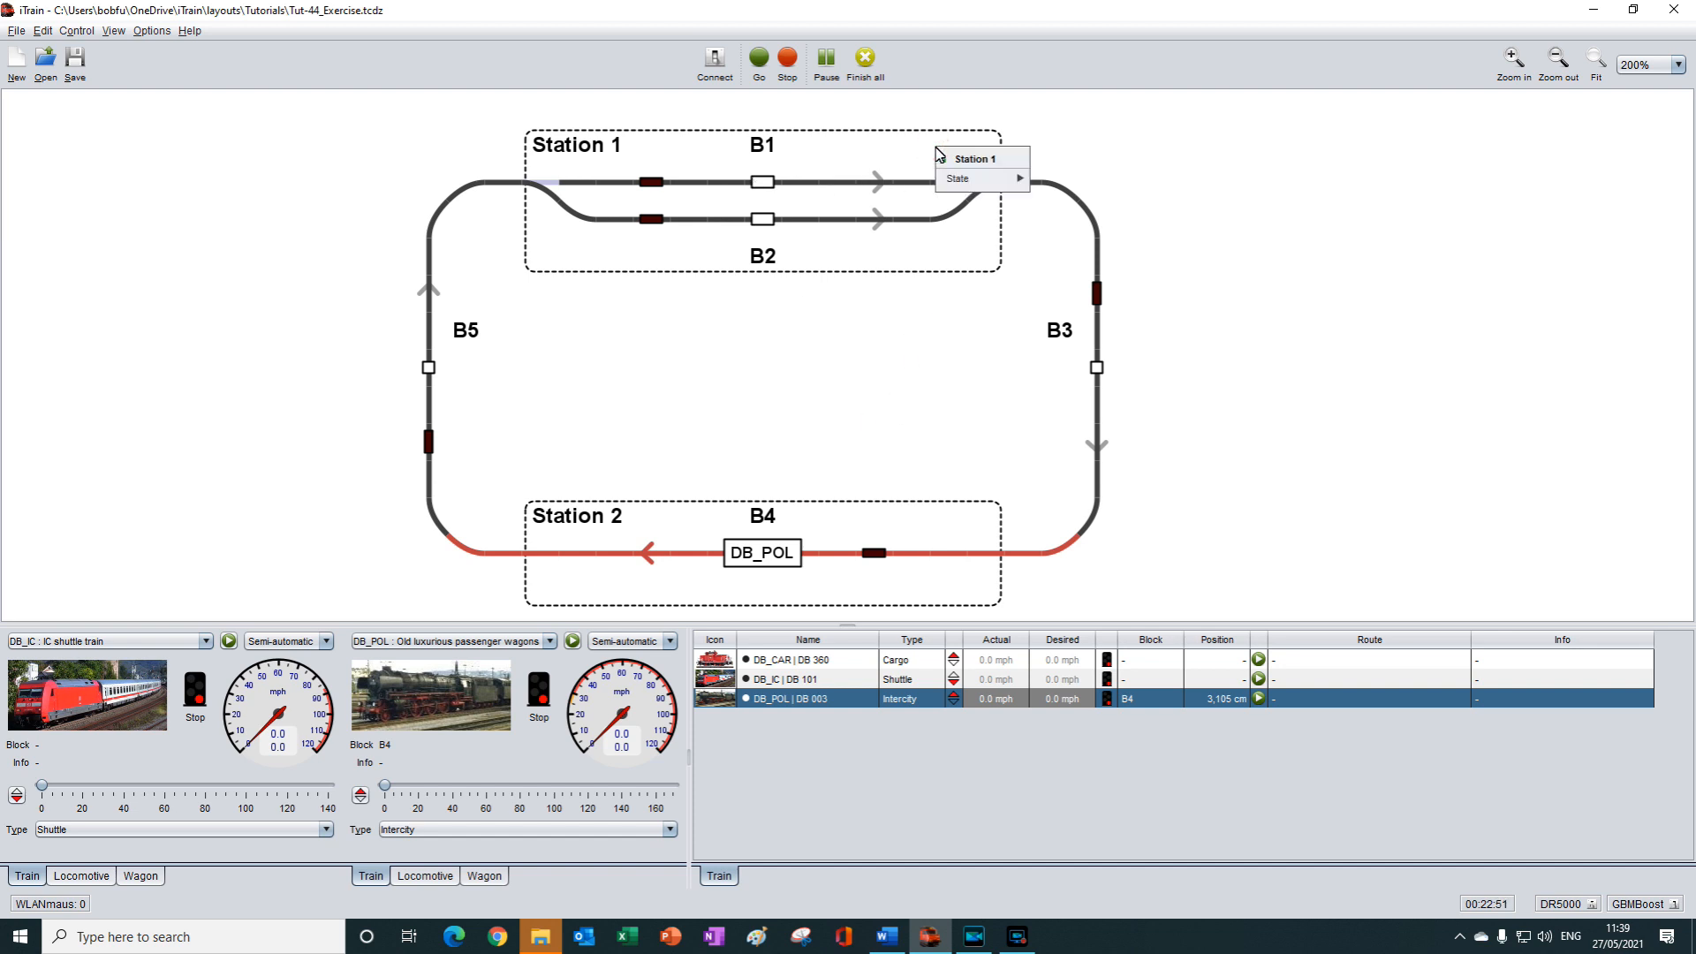
- Check the available state options of Station 1 and Station 2 without choosing one
{"action": "mouse_move", "coordinate": [975, 179]}
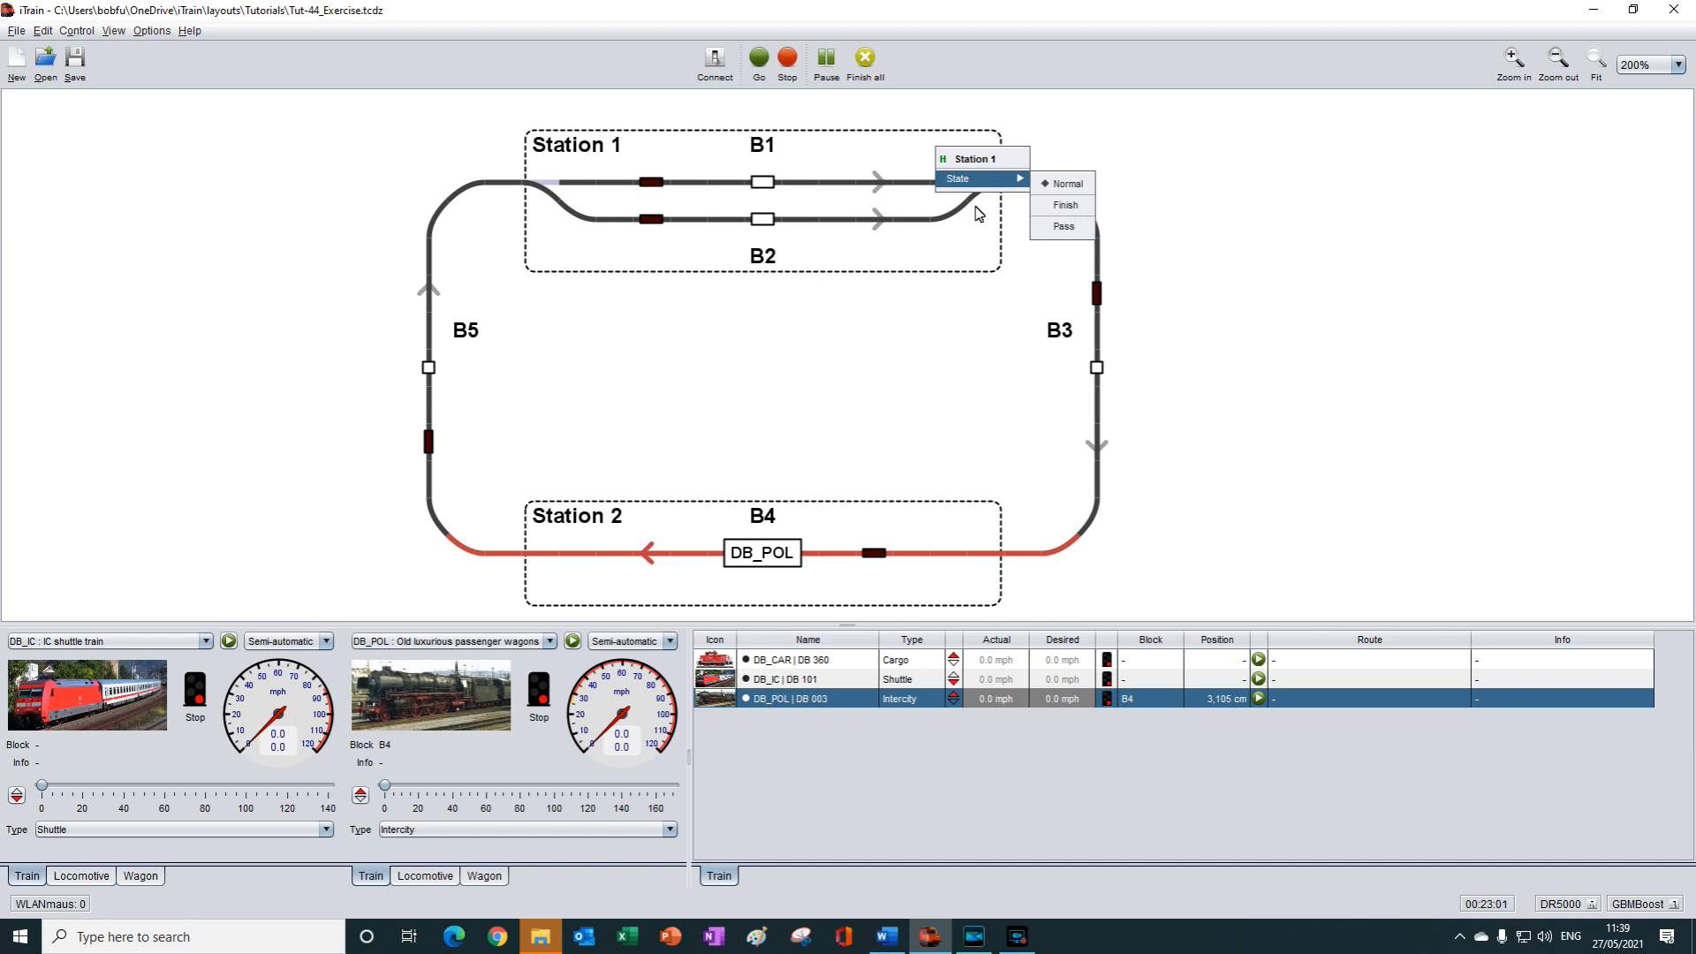
{"action": "left_click", "coordinate": [933, 394]}
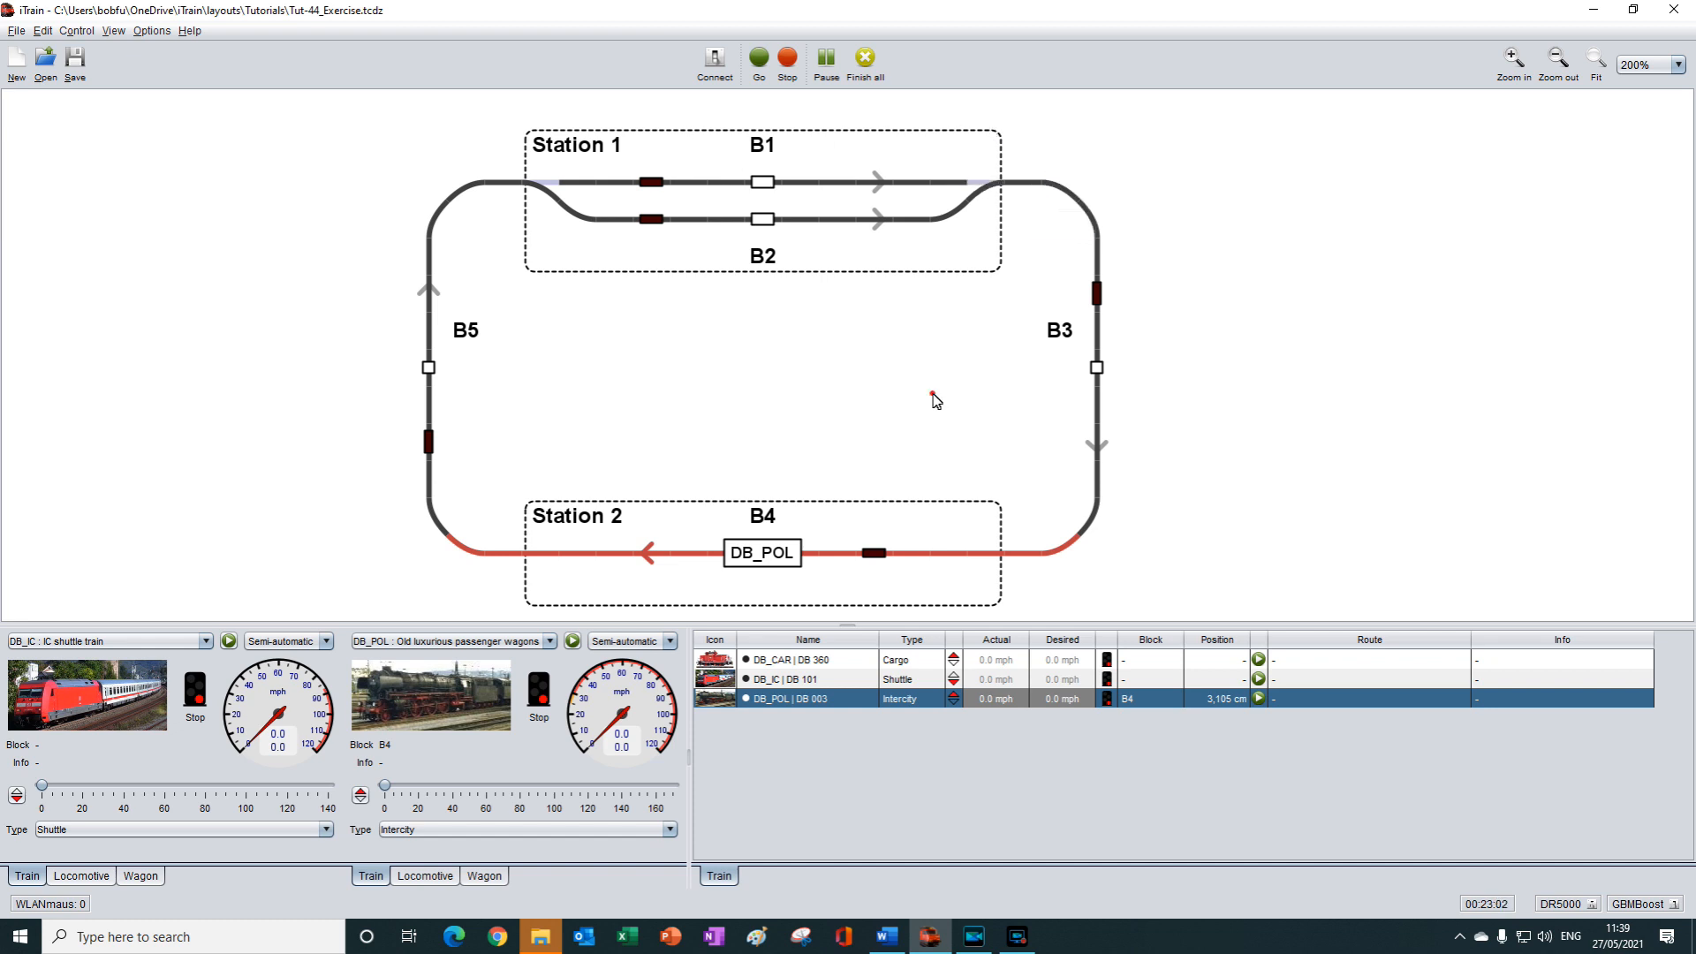
{"action": "right_click", "coordinate": [860, 521]}
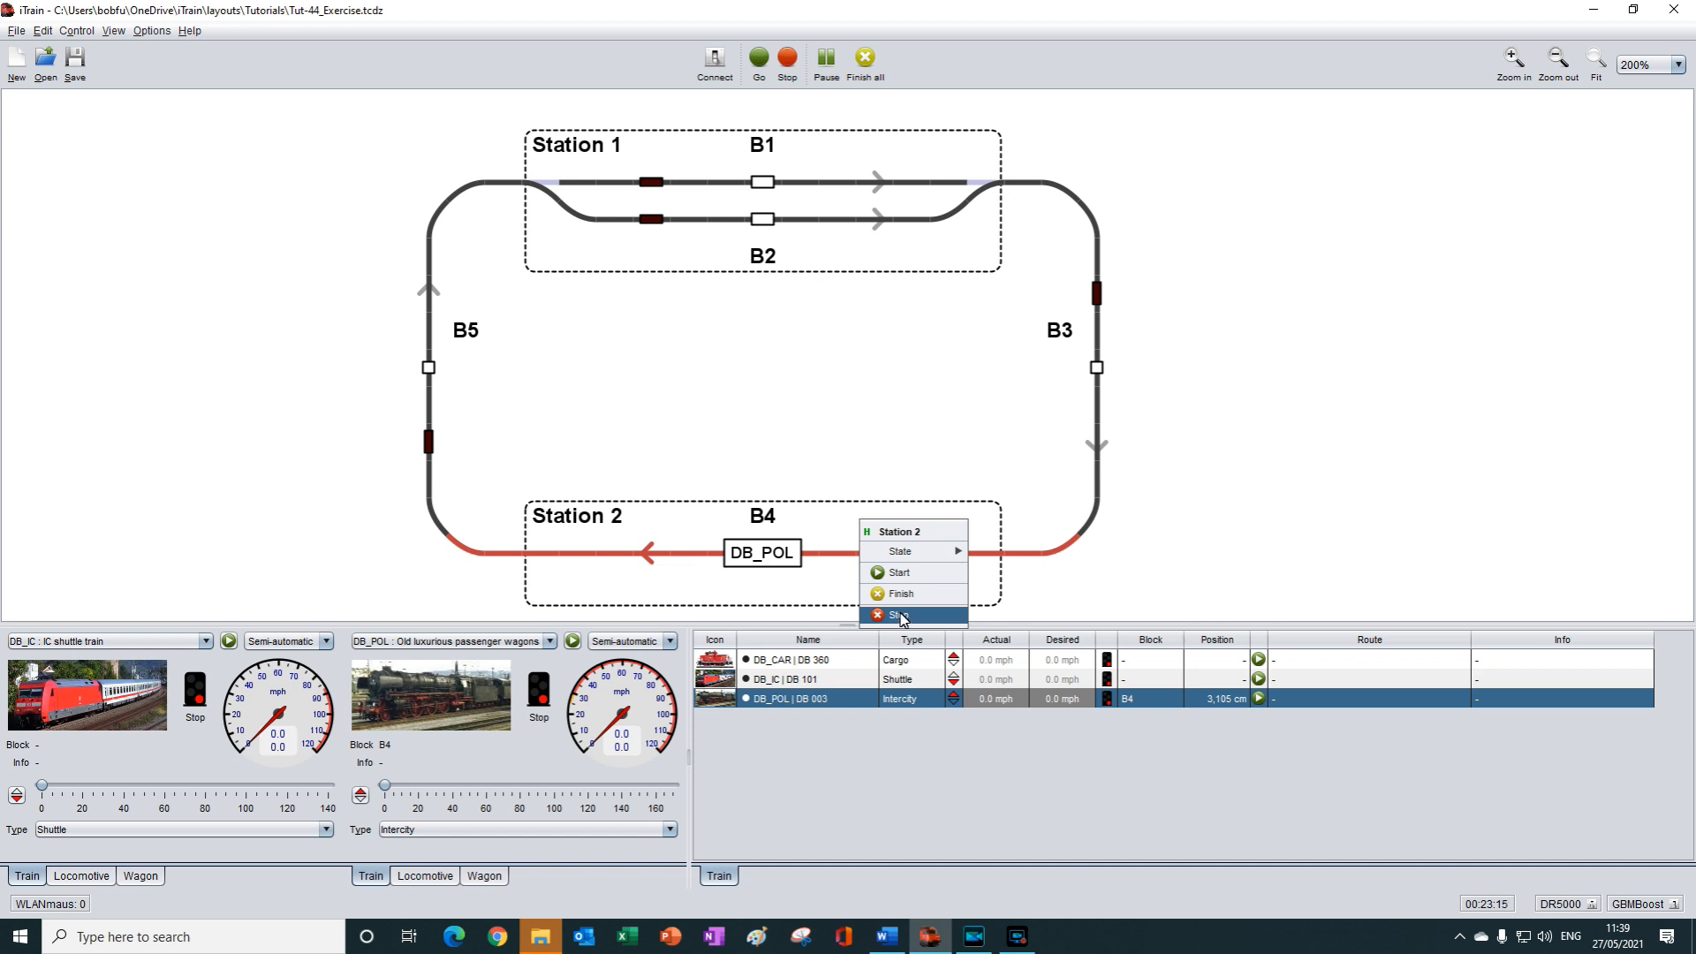
{"action": "mouse_move", "coordinate": [947, 556]}
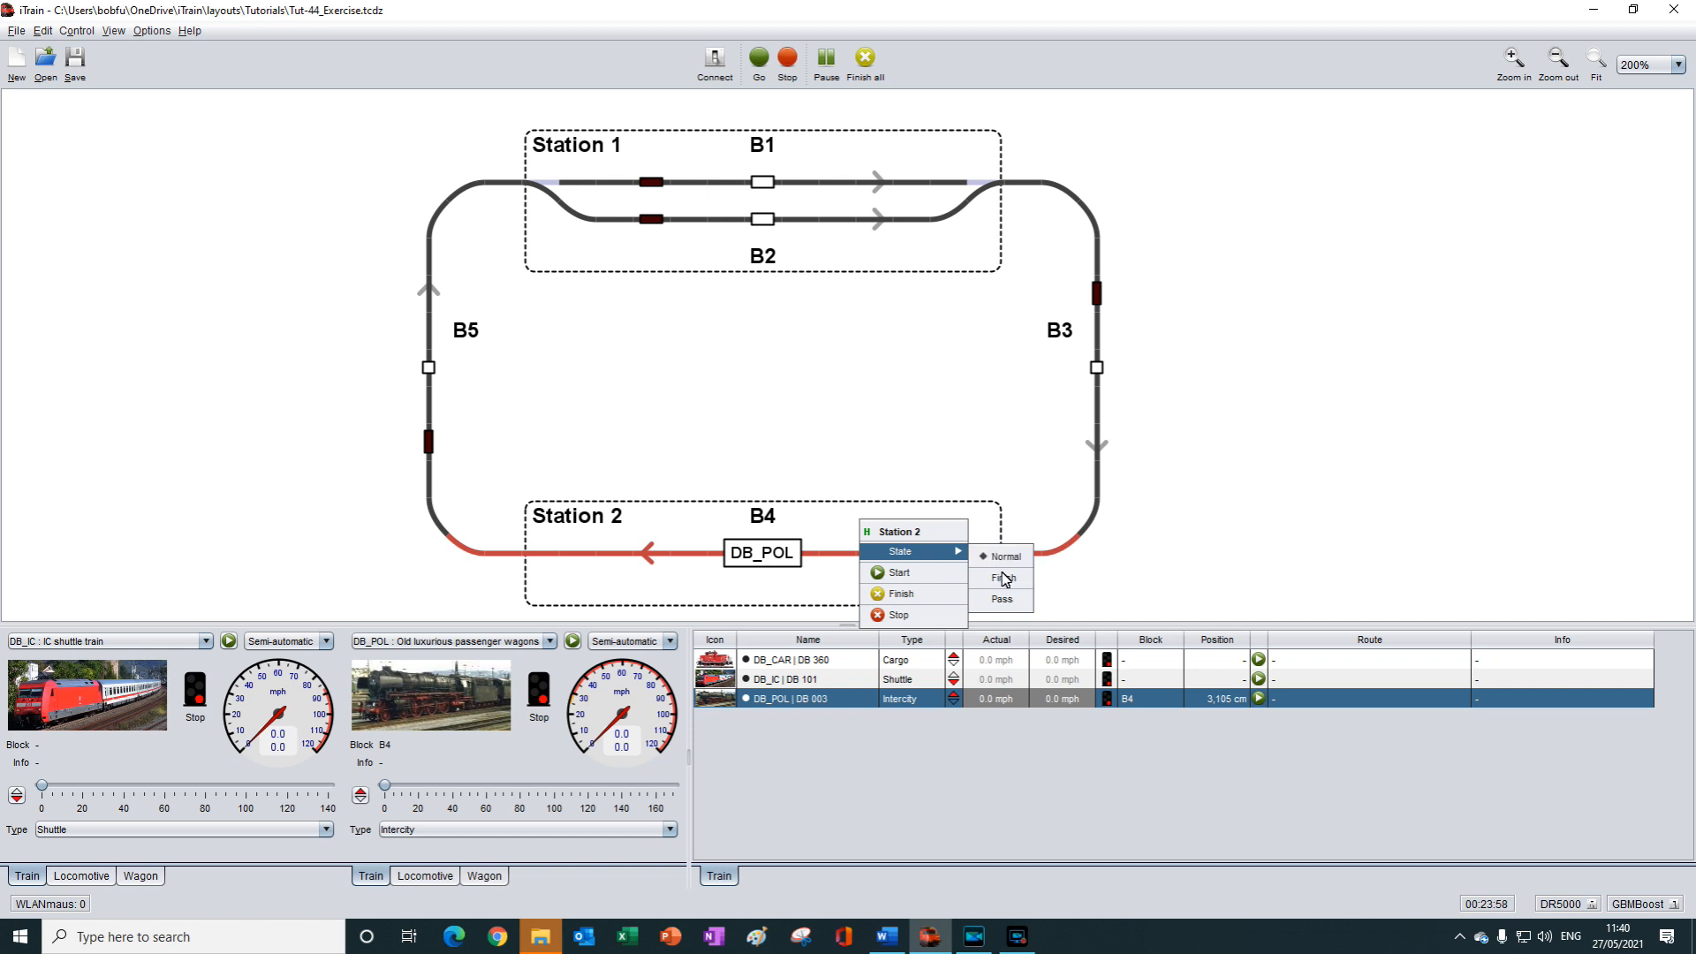
- Switch Station 1 directly in the layout to each of its two alternative states, returning it to Normal each time
{"action": "left_click", "coordinate": [974, 152]}
{"action": "left_click", "coordinate": [972, 147]}
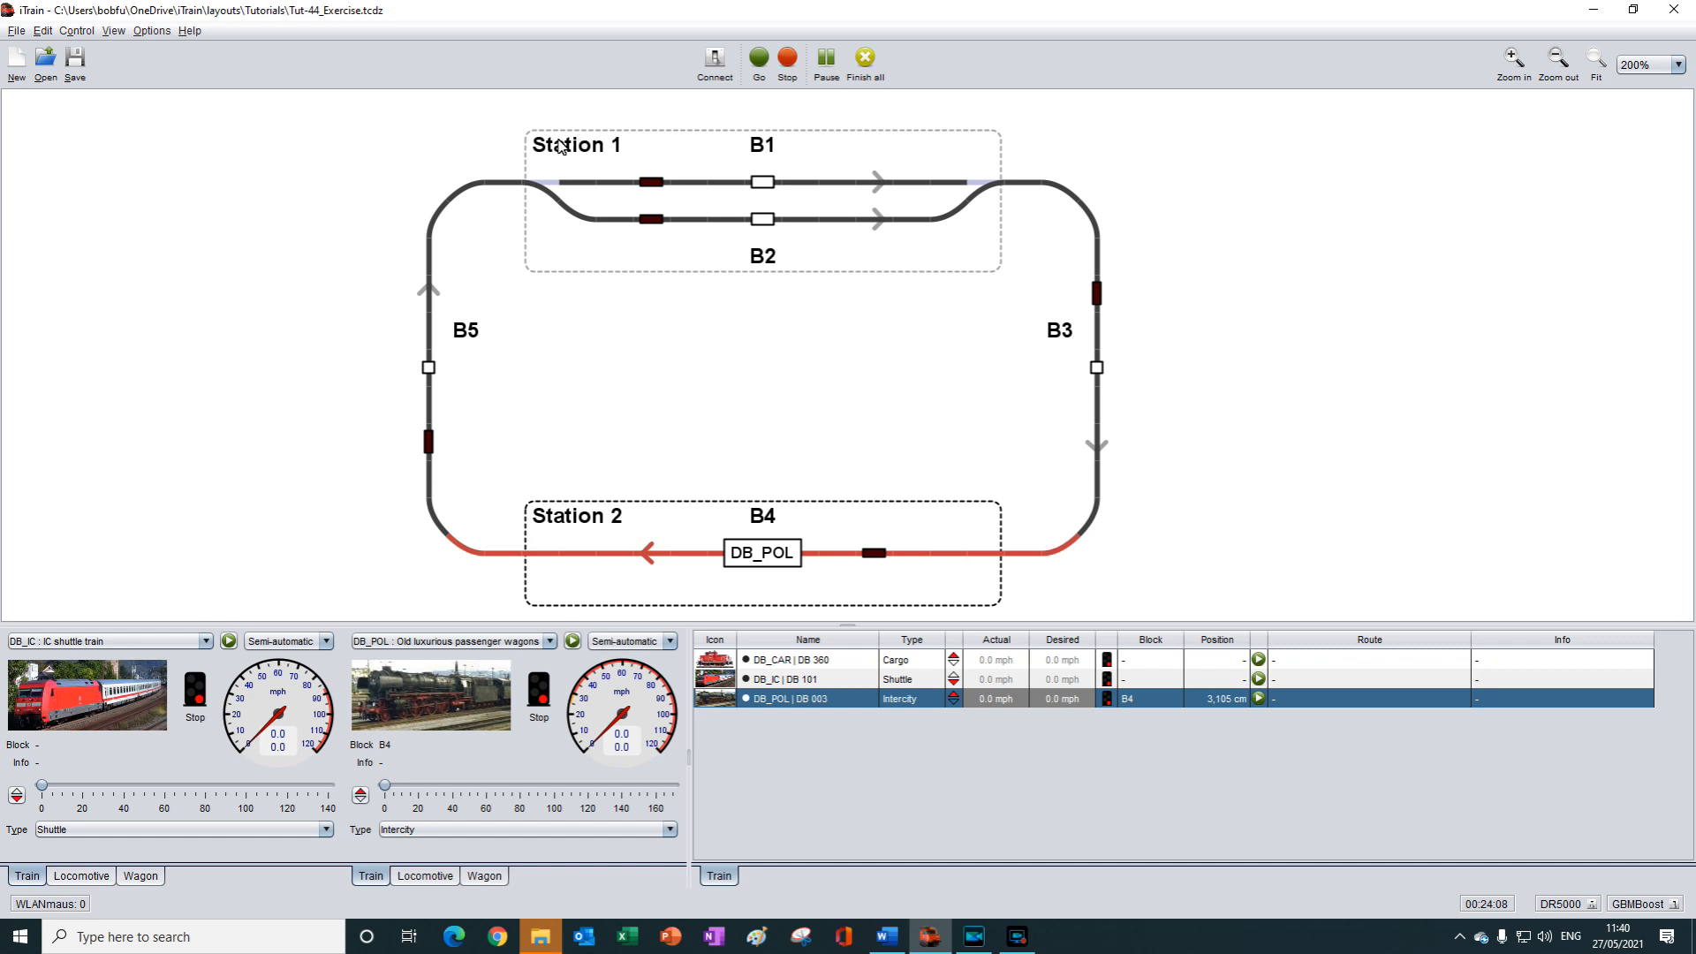
{"action": "left_click", "coordinate": [972, 156]}
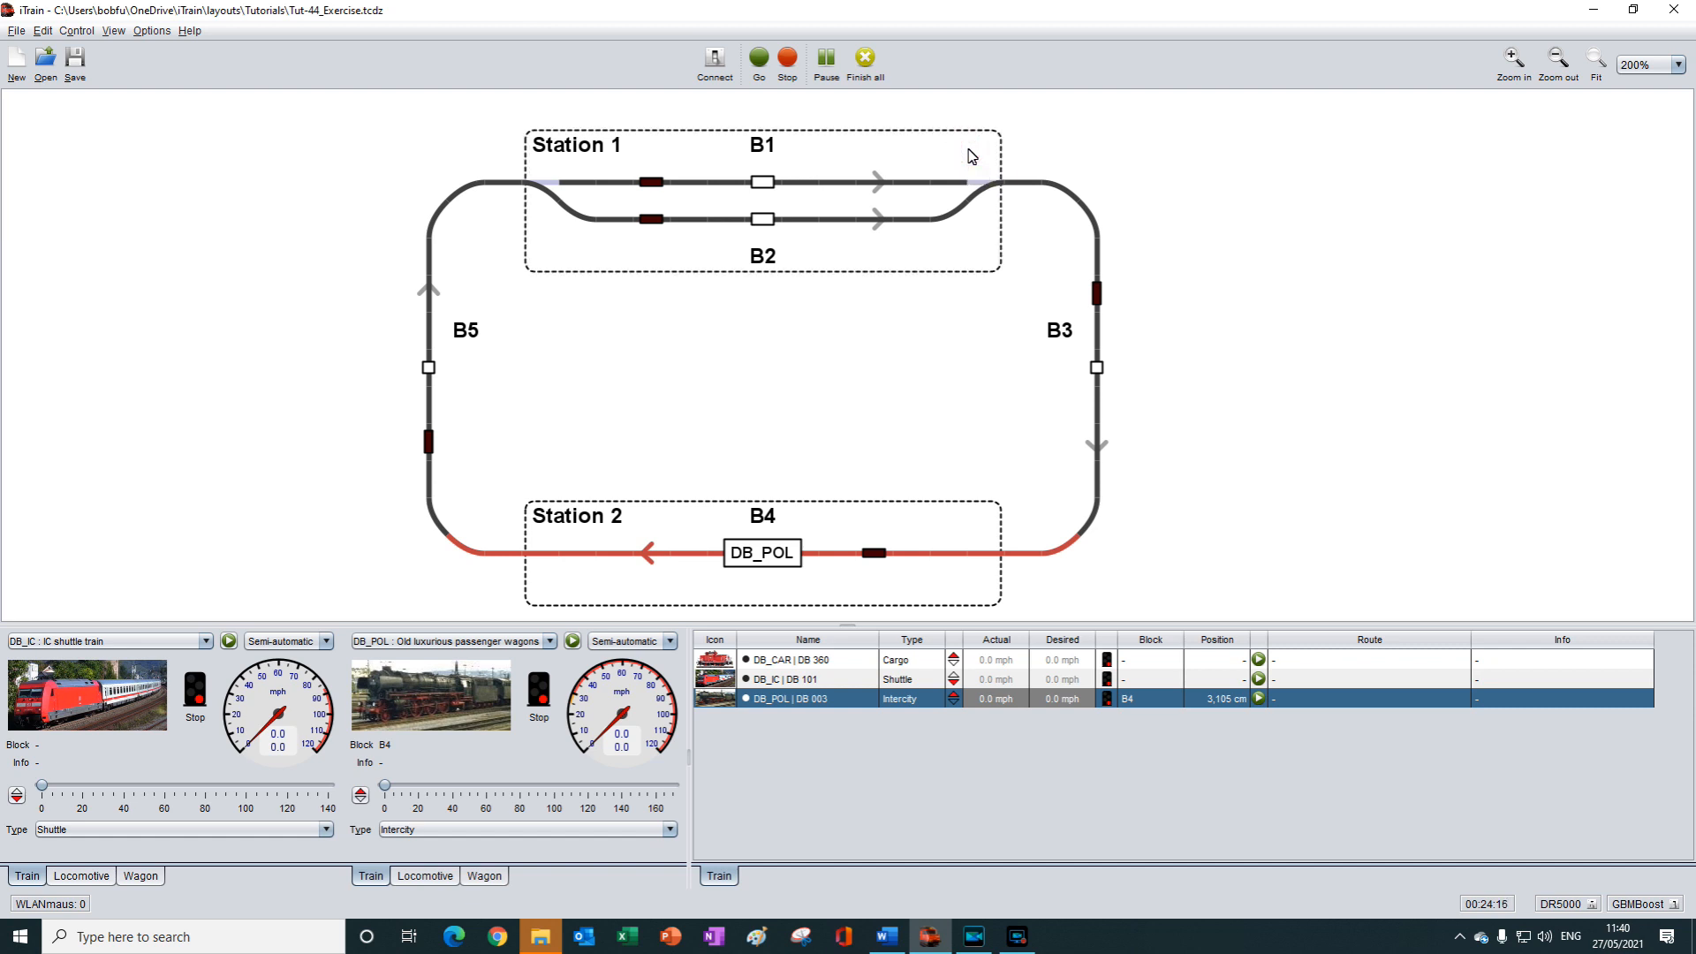
{"action": "left_click", "coordinate": [971, 155]}
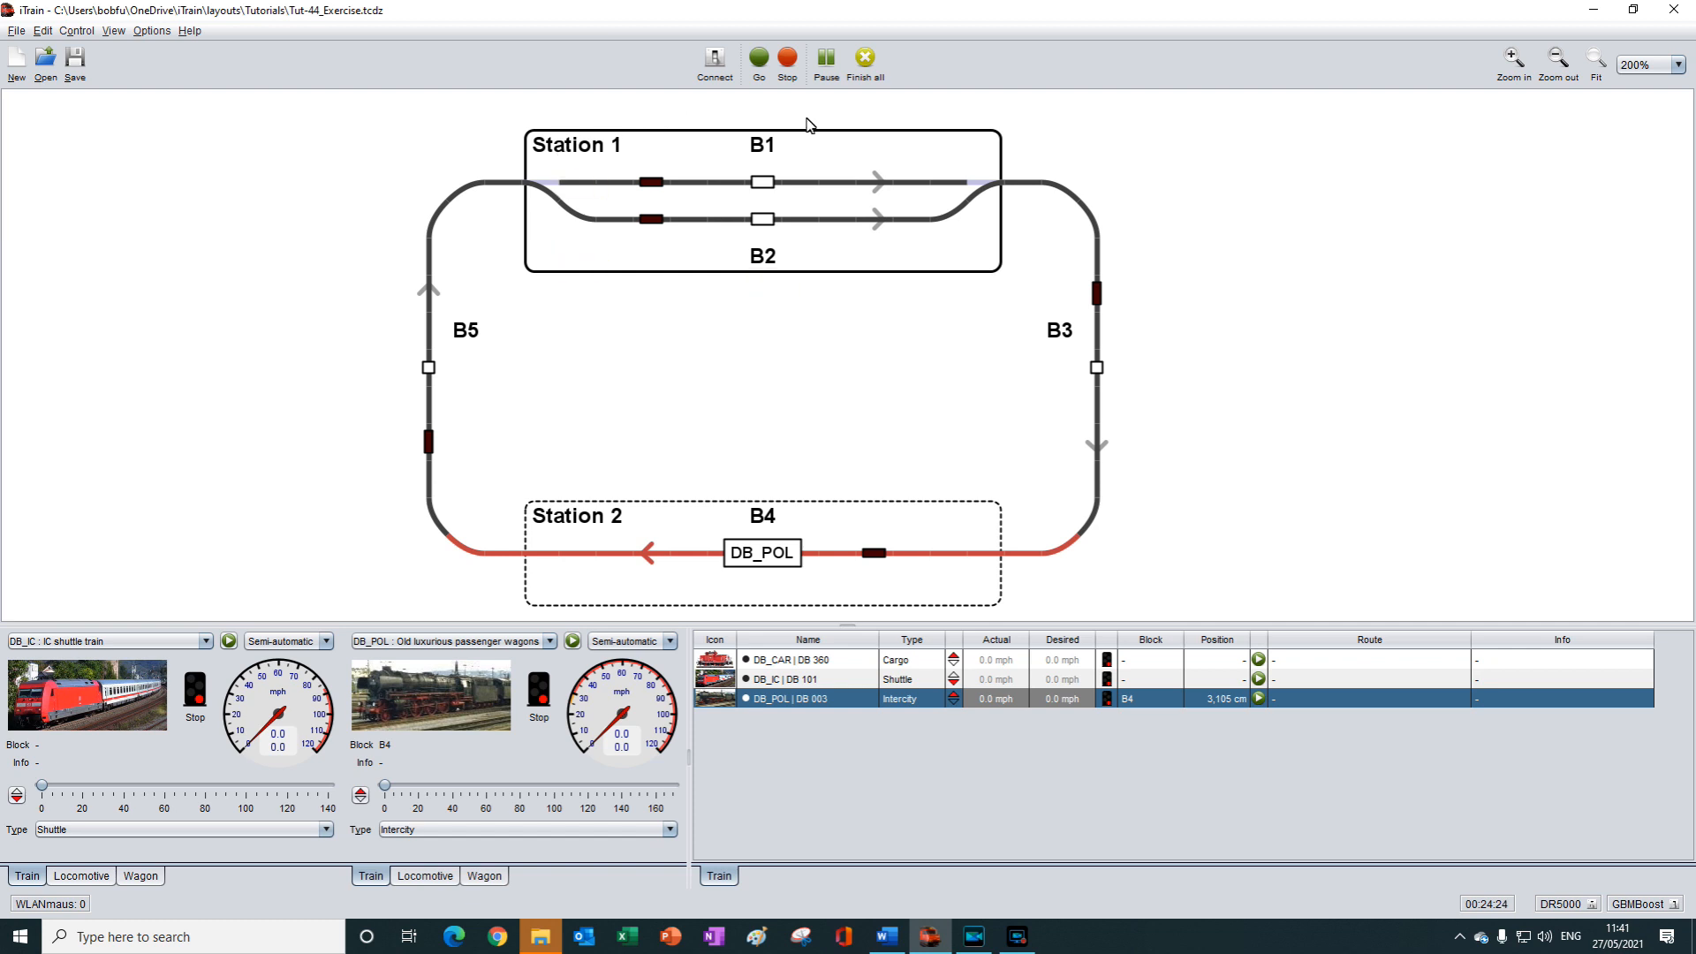
{"action": "left_click", "coordinate": [959, 152]}
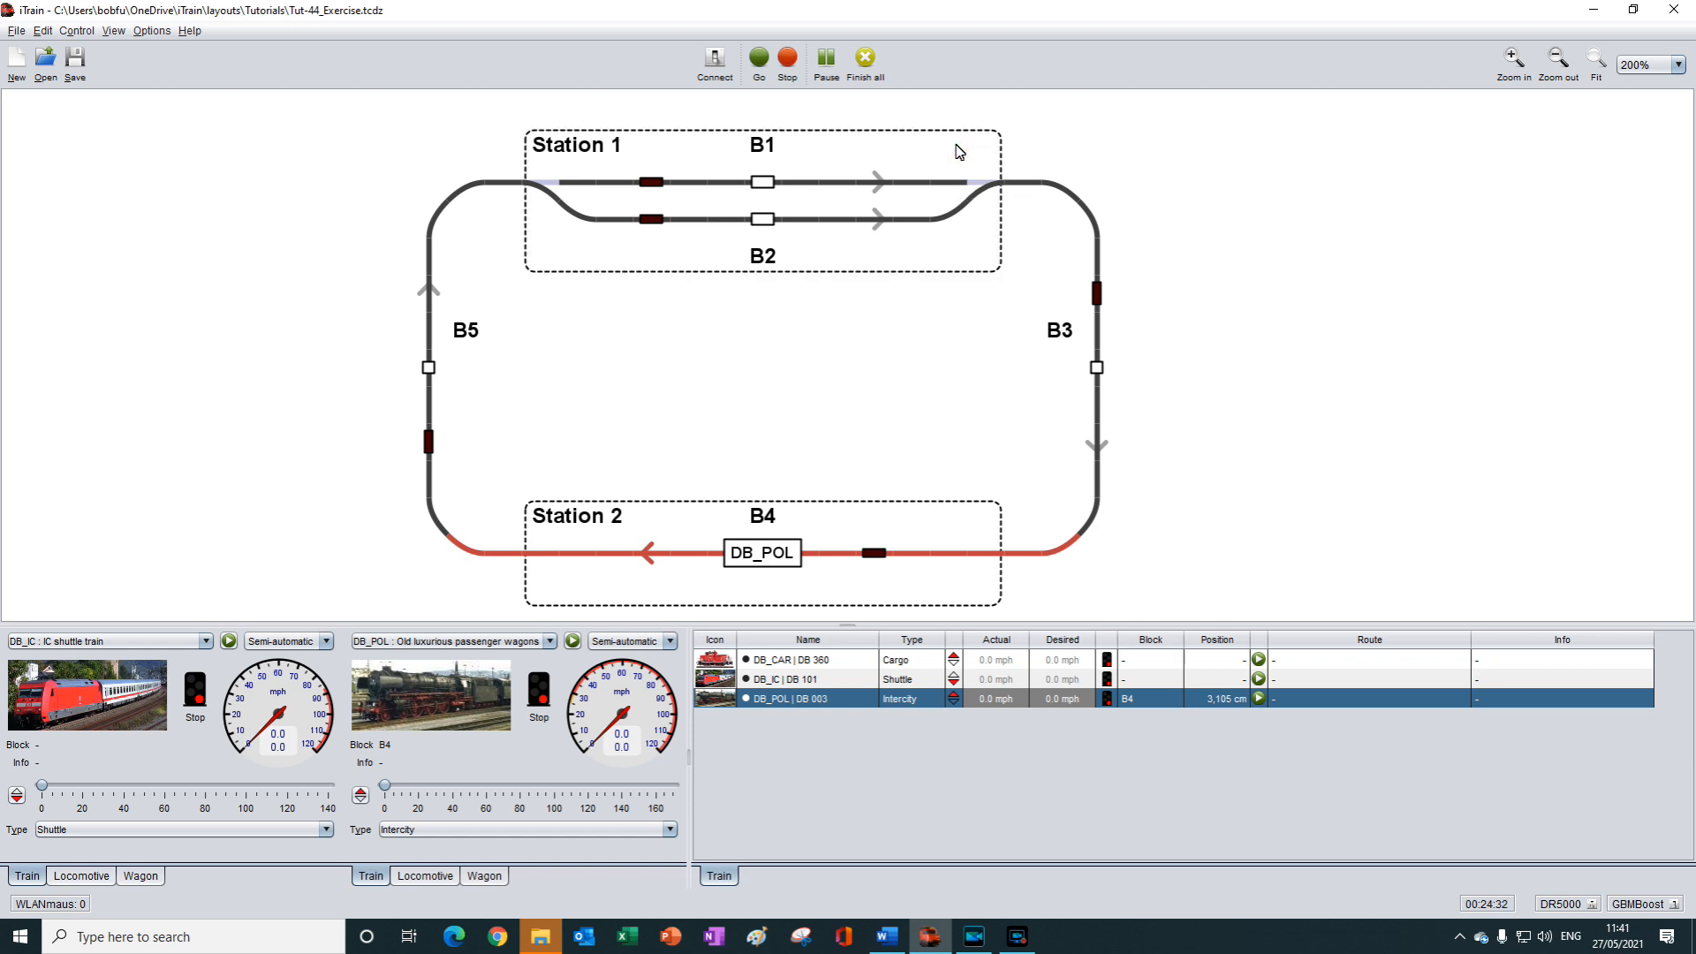
- Set block B2 in Station 1 inactive and reactivate it
{"action": "right_click", "coordinate": [763, 232]}
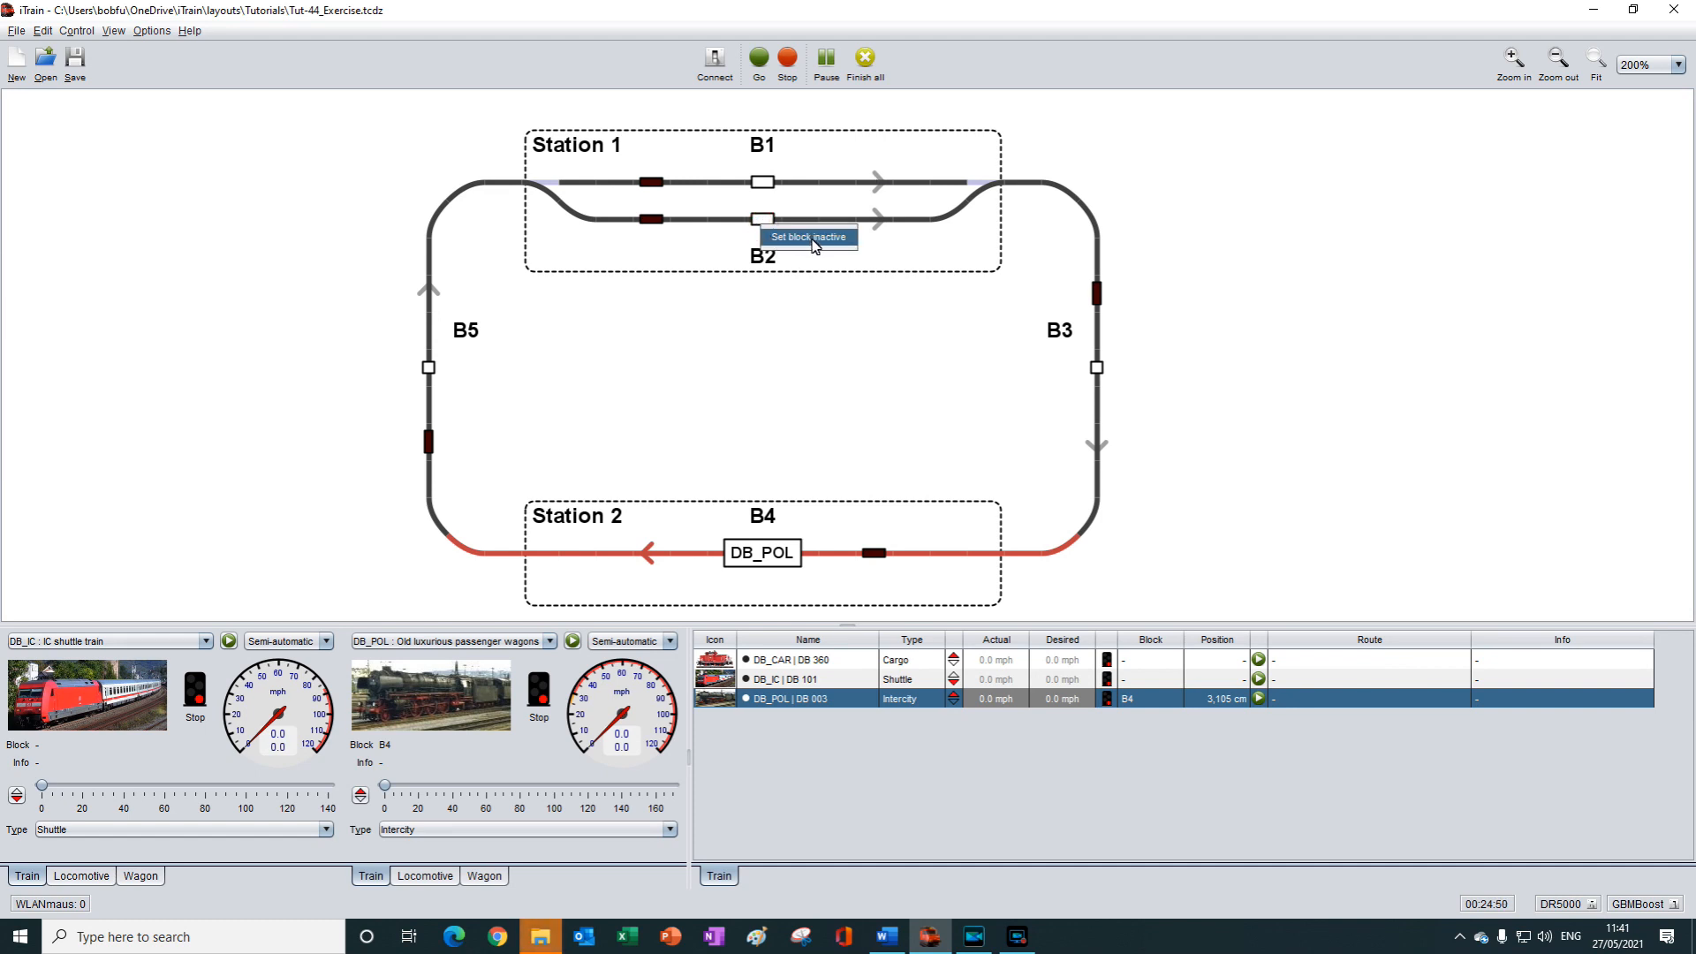
{"action": "left_click", "coordinate": [813, 245]}
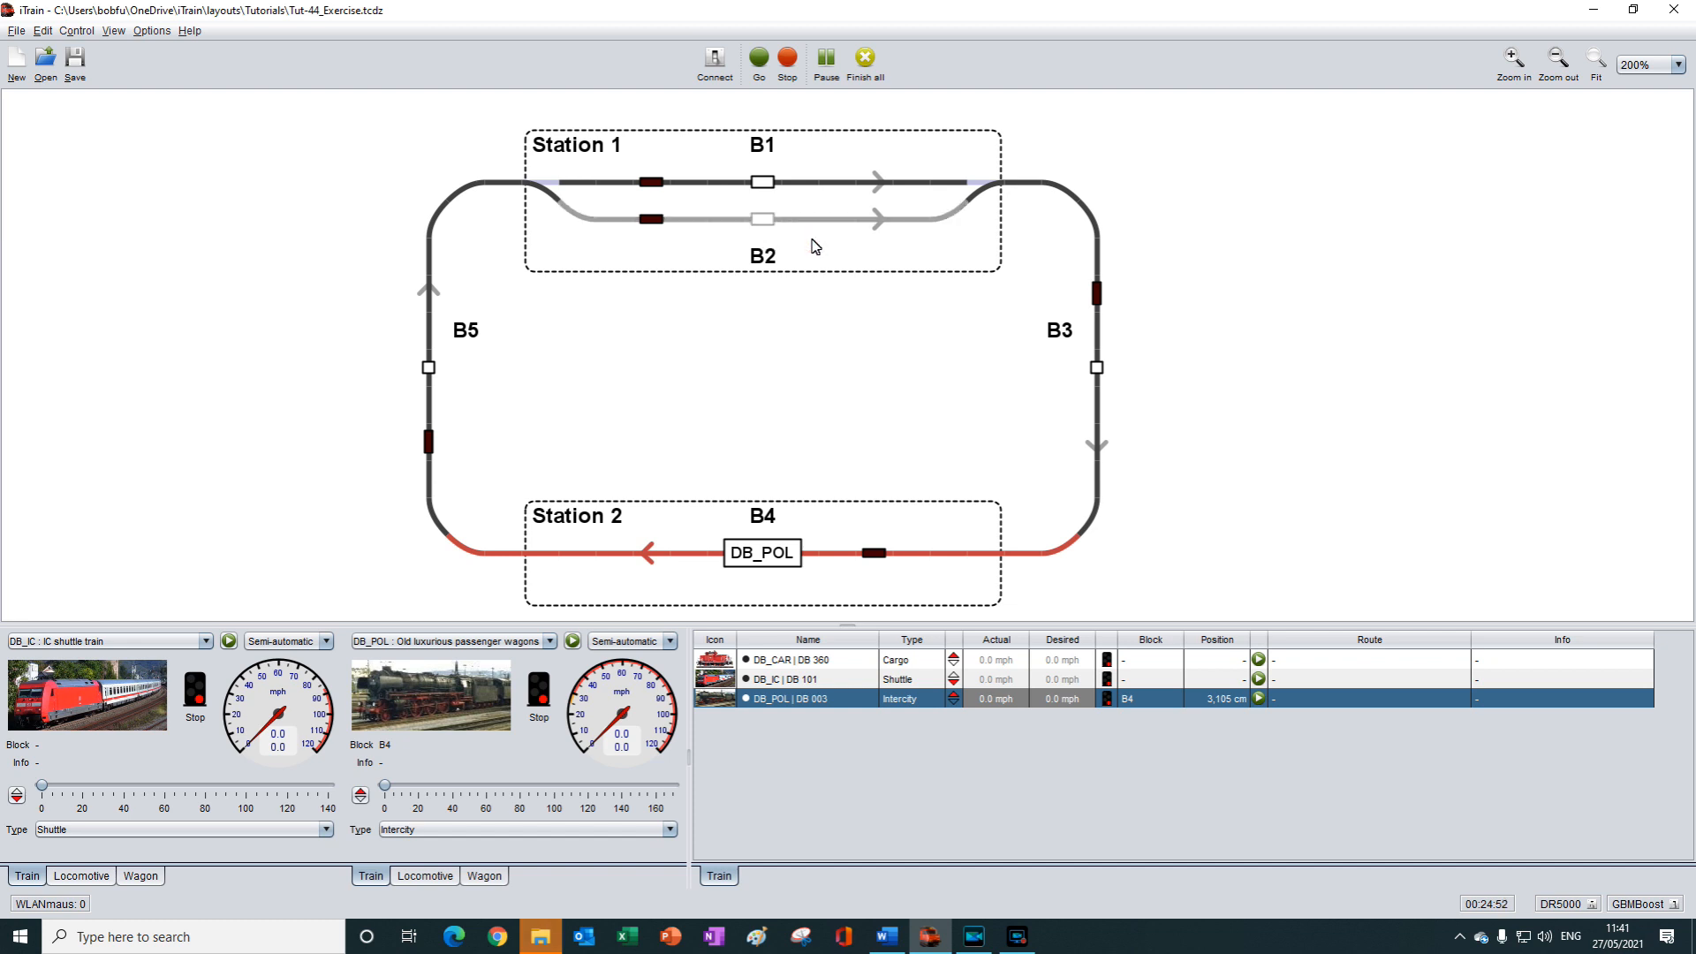
{"action": "left_click", "coordinate": [765, 220]}
{"action": "left_click", "coordinate": [794, 236]}
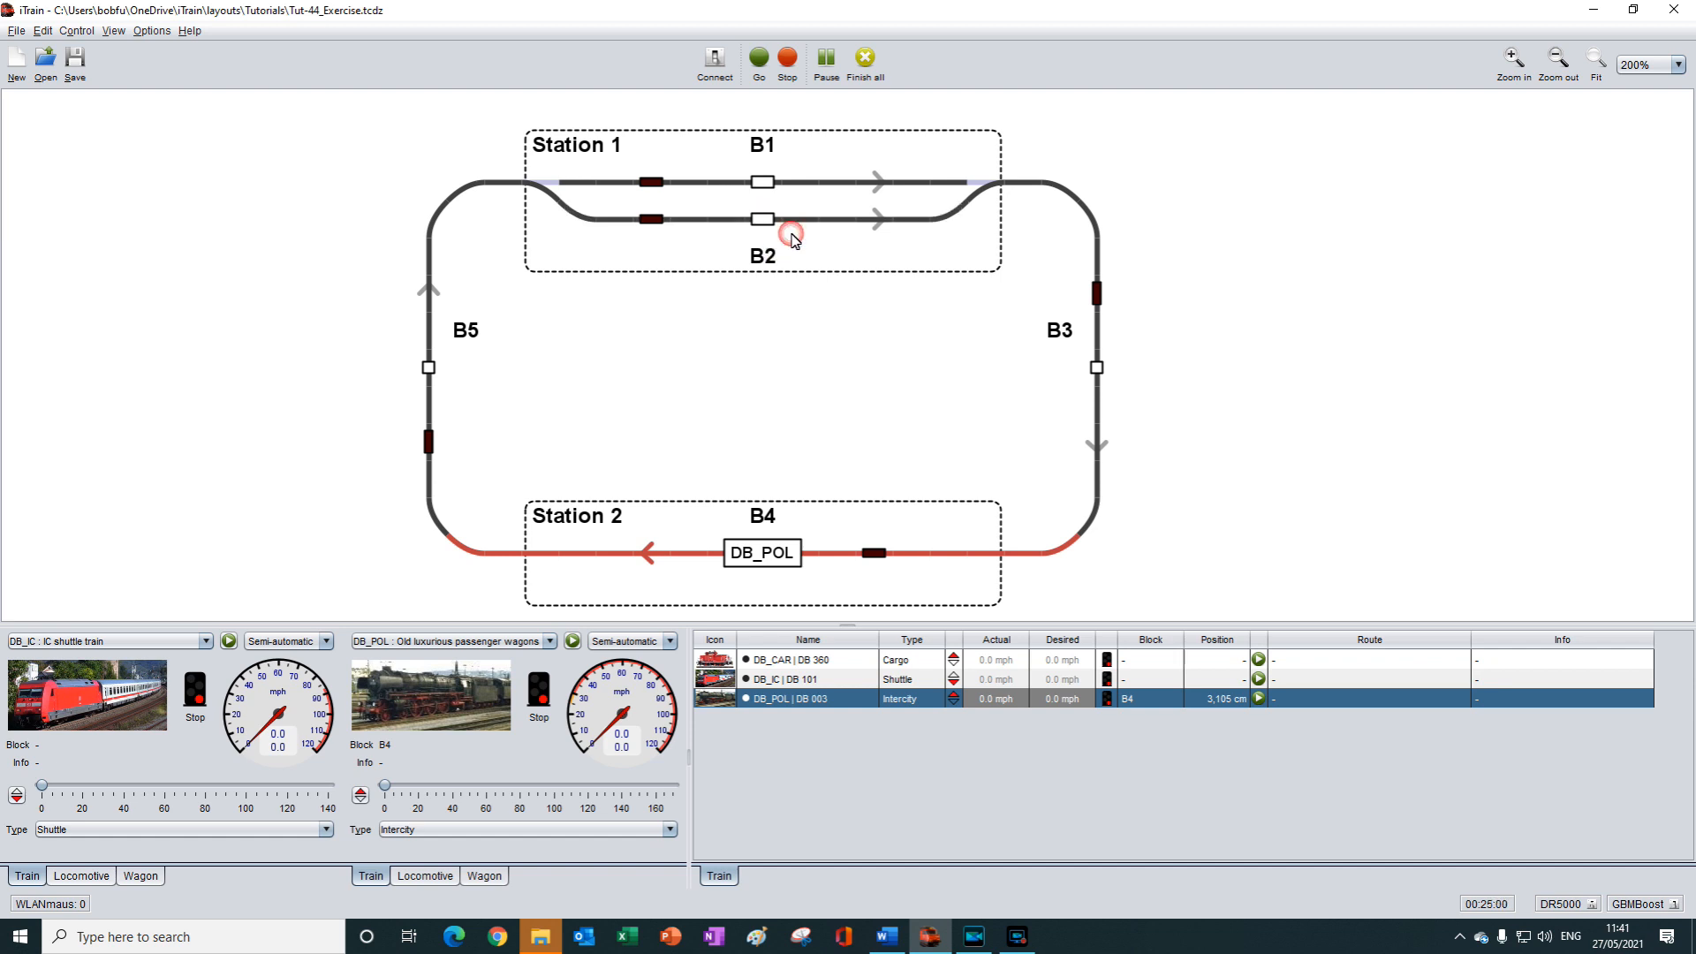